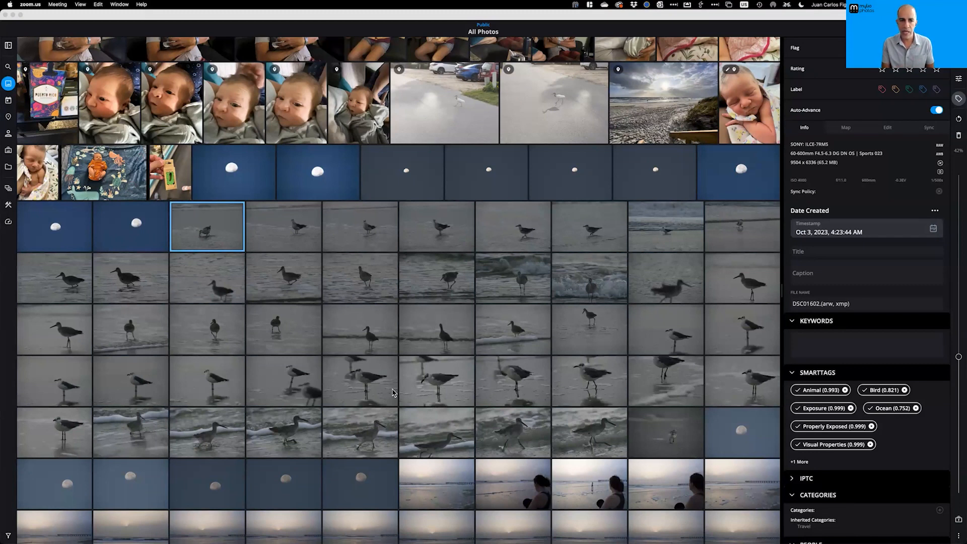
Select some shorebird photos, review their actions menu without choosing one, then show the spaces list
click(355, 276)
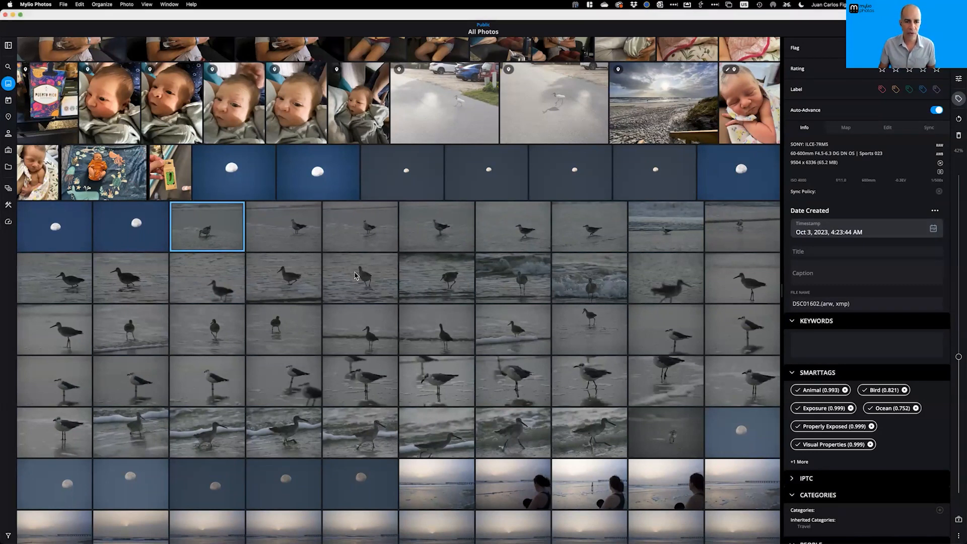
click(356, 277)
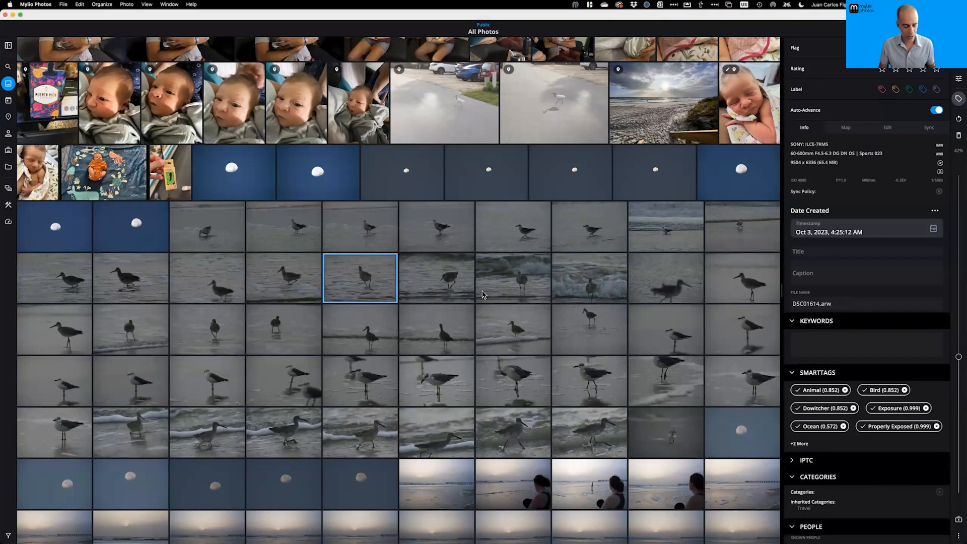
shift+click(503, 285)
right_click(506, 283)
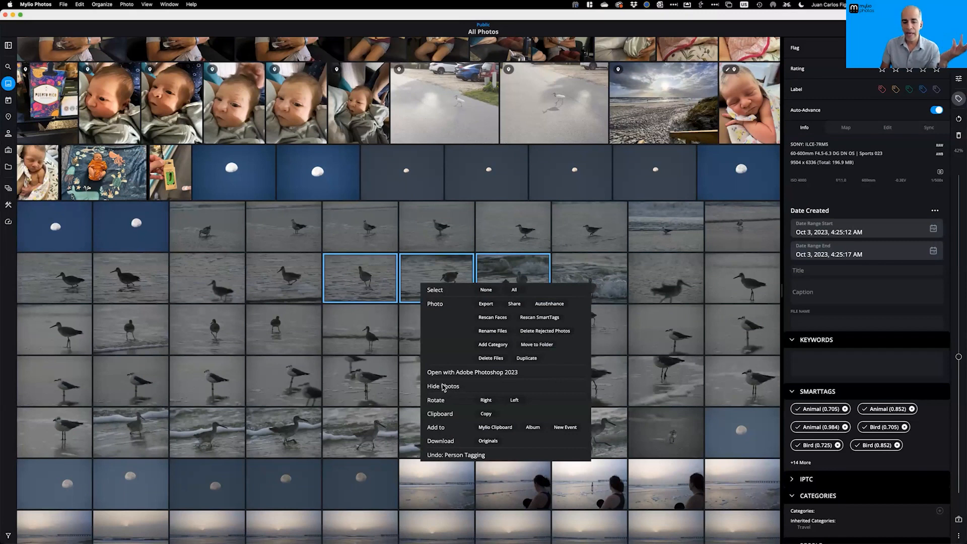
click(560, 273)
click(511, 278)
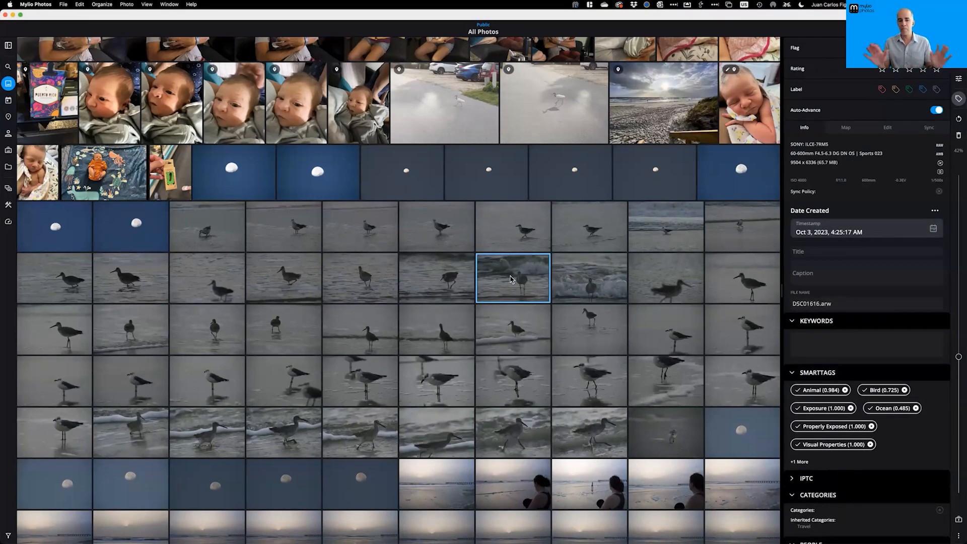
click(9, 189)
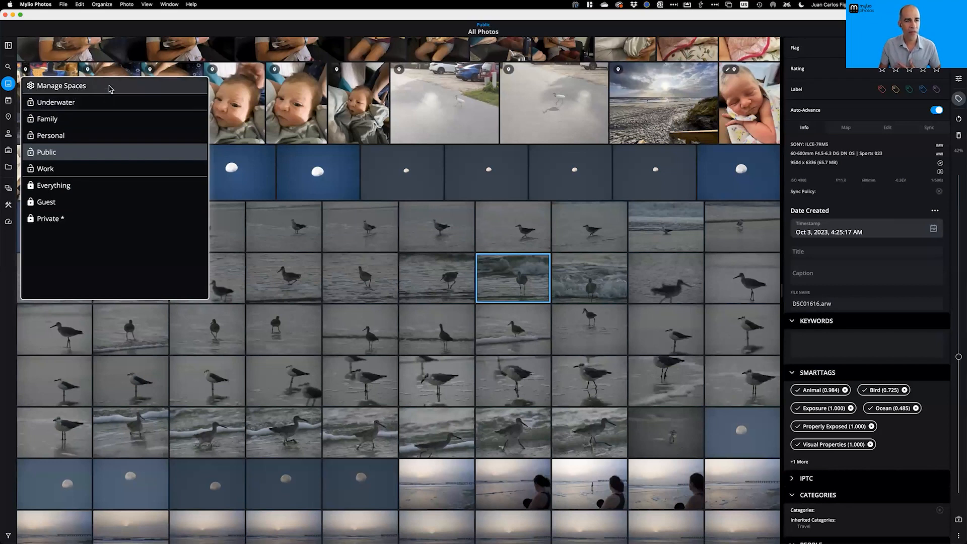
Close the spaces list and scroll the Public All Photos grid past newborn and family photos
click(319, 196)
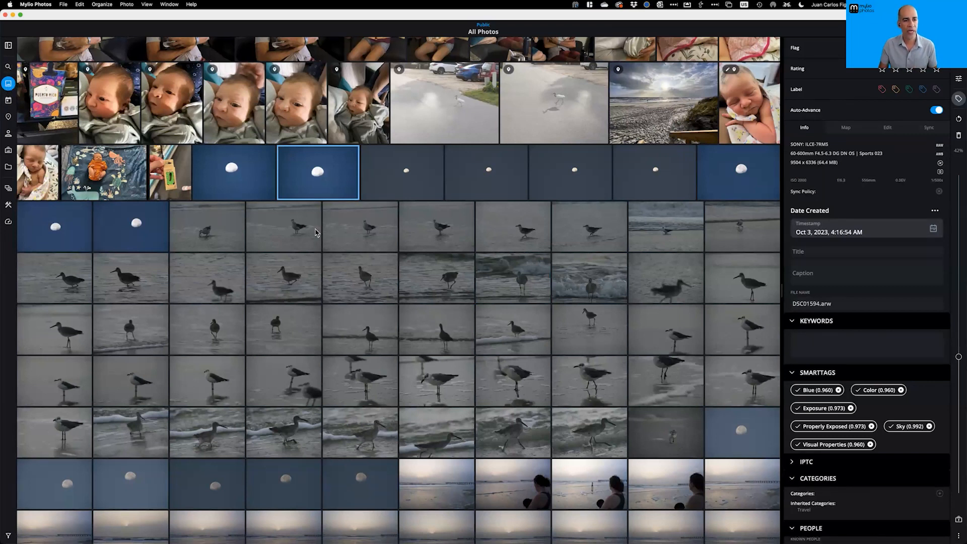
scroll(318, 238, down, 2)
scroll(314, 234, up, 3)
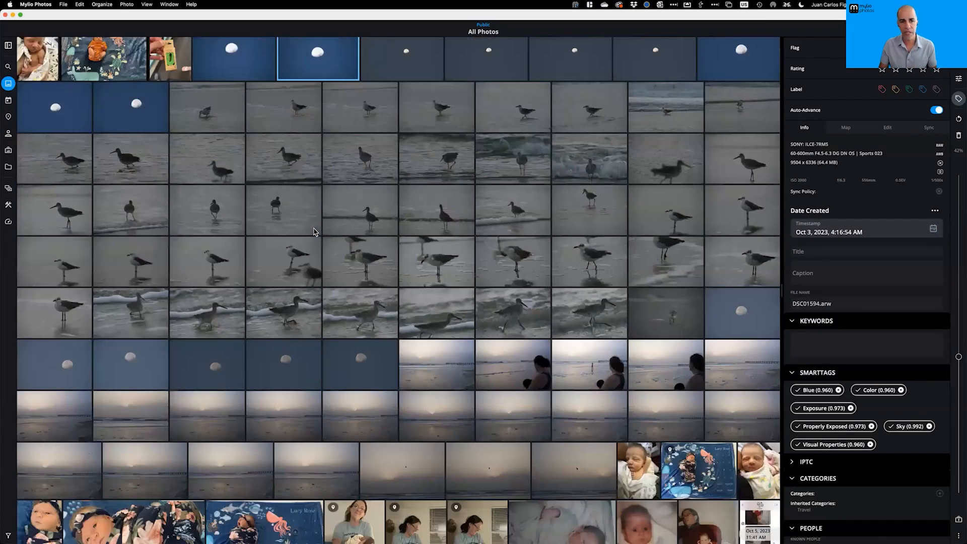
scroll(310, 226, up, 4)
scroll(307, 220, down, 1)
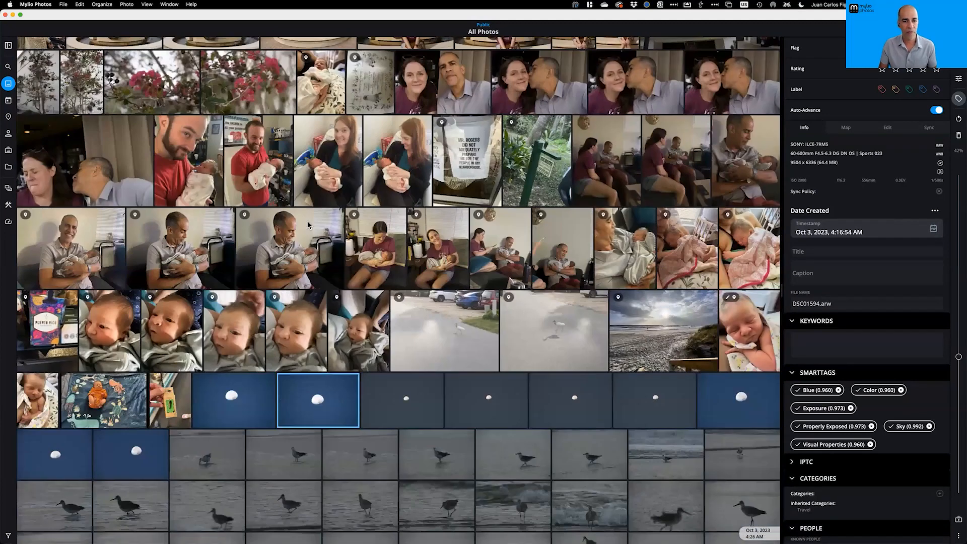
scroll(308, 219, up, 2)
scroll(317, 237, up, 5)
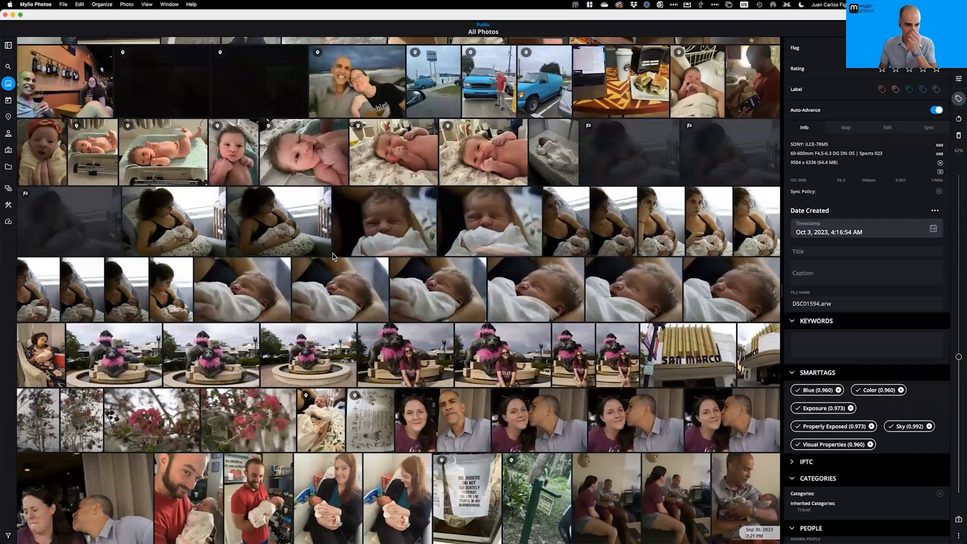
scroll(331, 255, down, 1)
scroll(61, 141, down, 1)
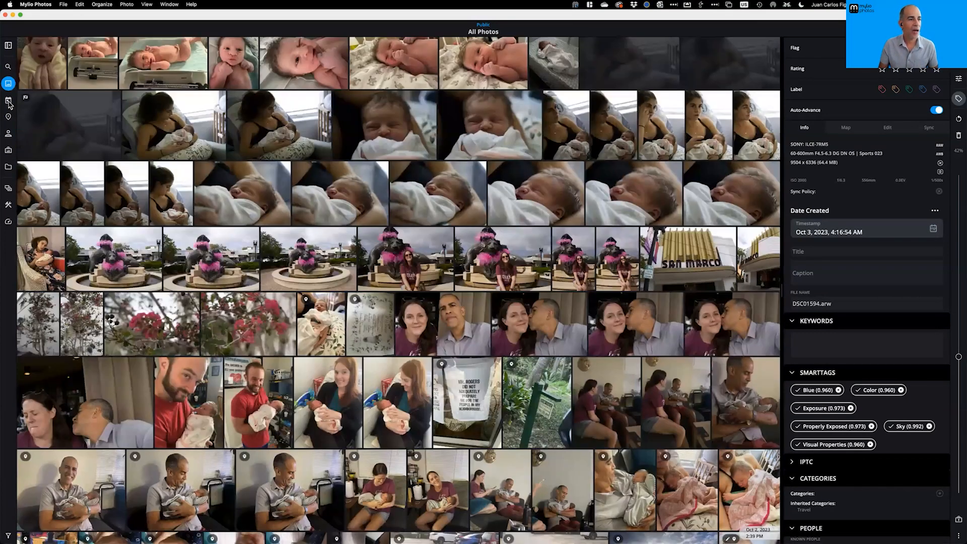
Browse the Public space's Calendar years, photo-location Map and People views
click(8, 101)
scroll(394, 388, up, 2)
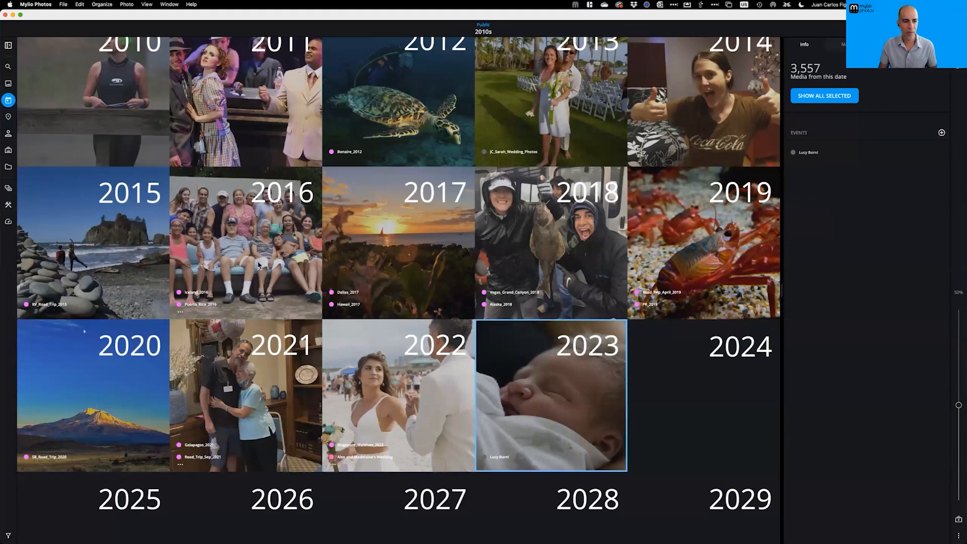
scroll(336, 346, up, 10)
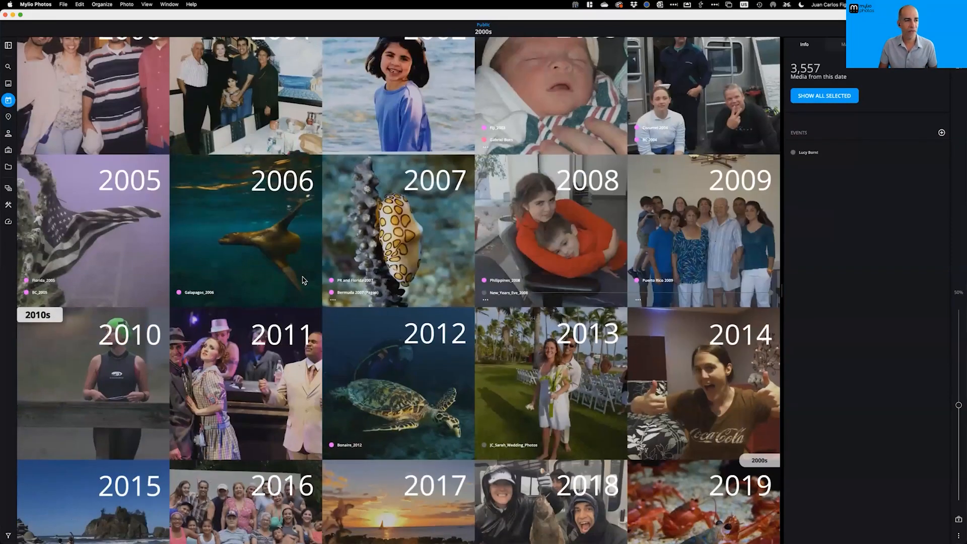
scroll(68, 147, down, 5)
click(8, 116)
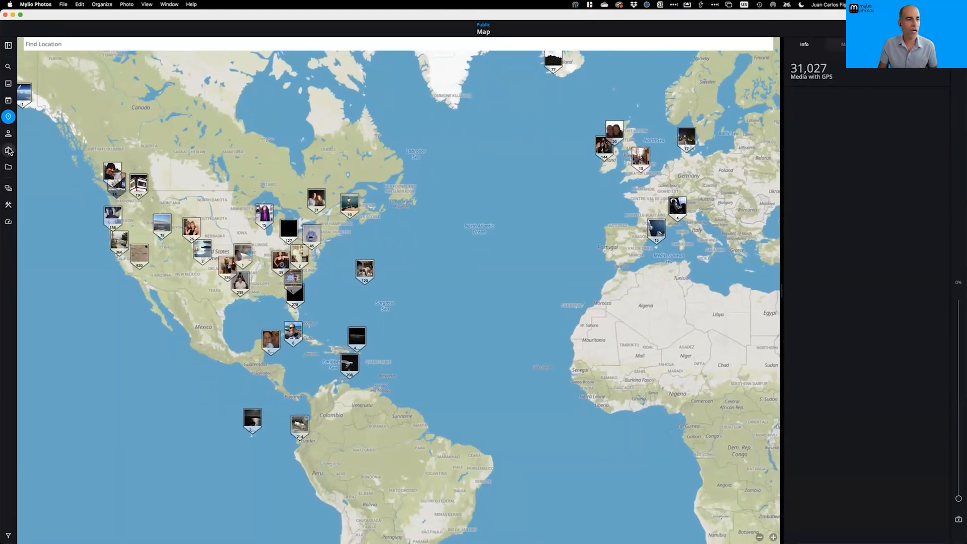
click(8, 134)
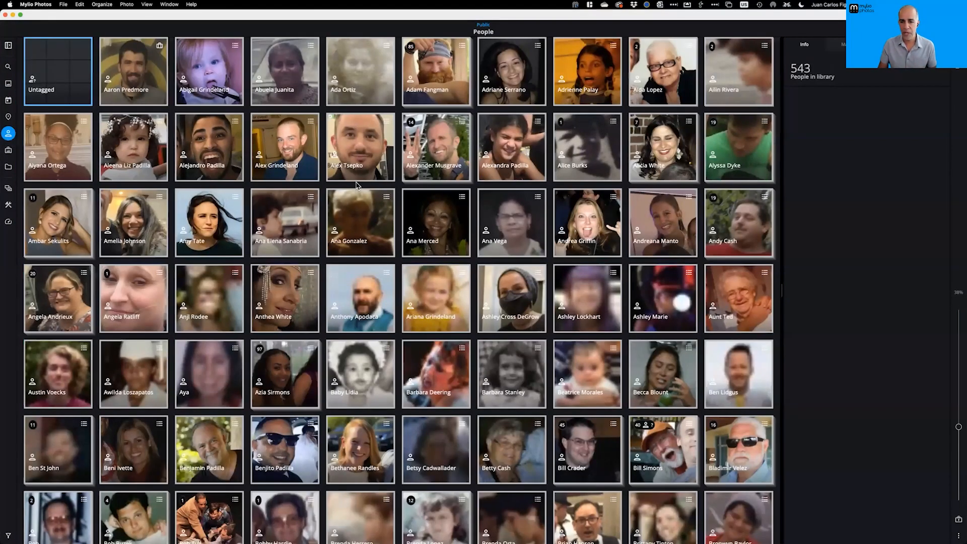
scroll(357, 185, down, 2)
scroll(357, 185, down, 7)
scroll(357, 186, up, 5)
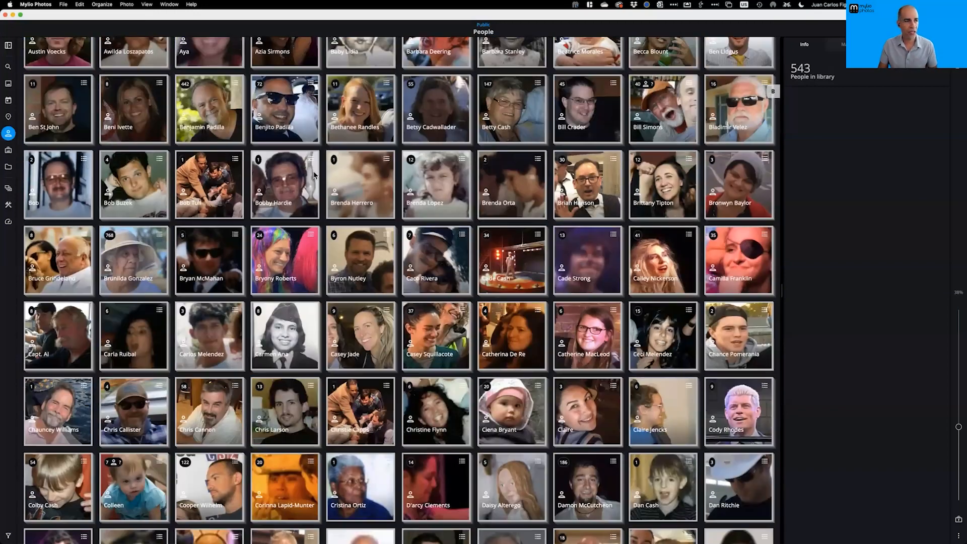
scroll(100, 156, up, 2)
Look at Albums, then in Folders open Trips and return to the top-level folders
click(9, 150)
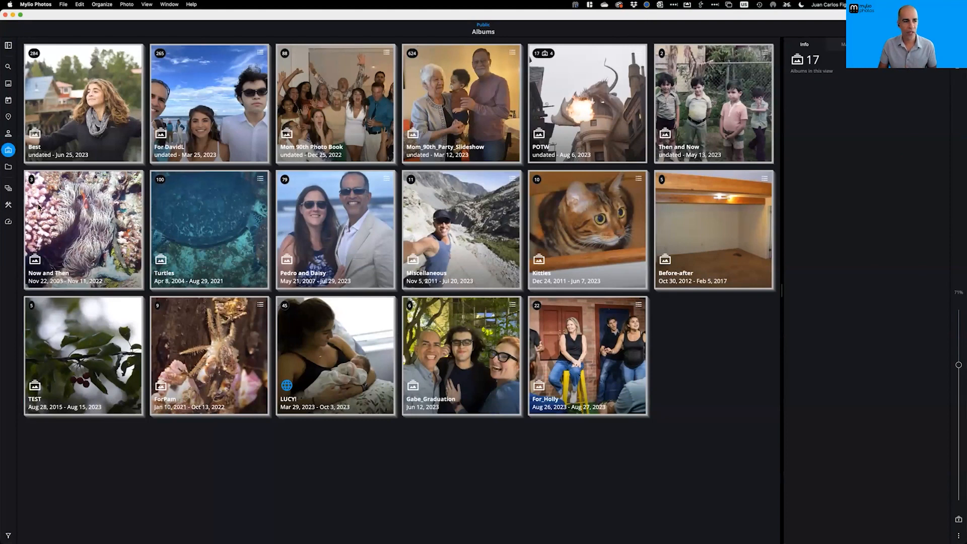
click(9, 170)
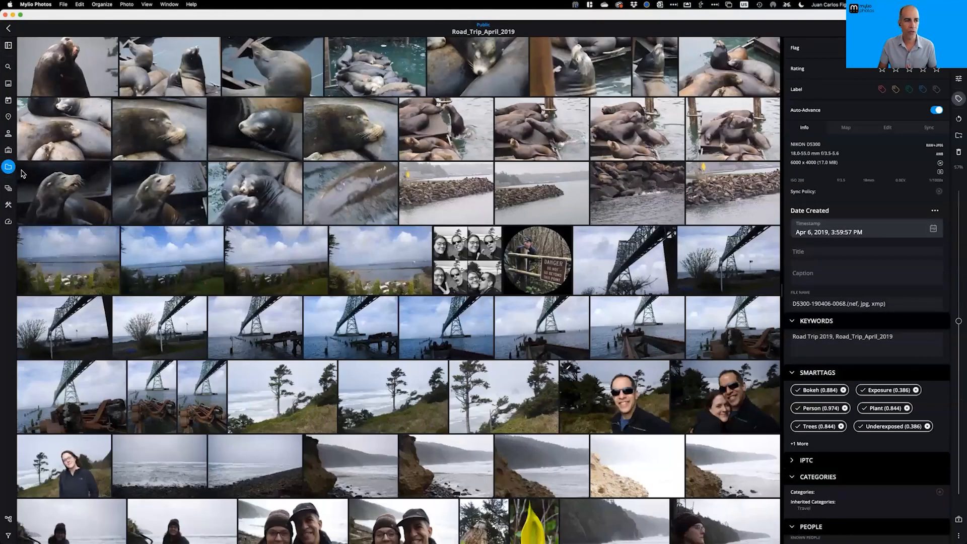
click(9, 170)
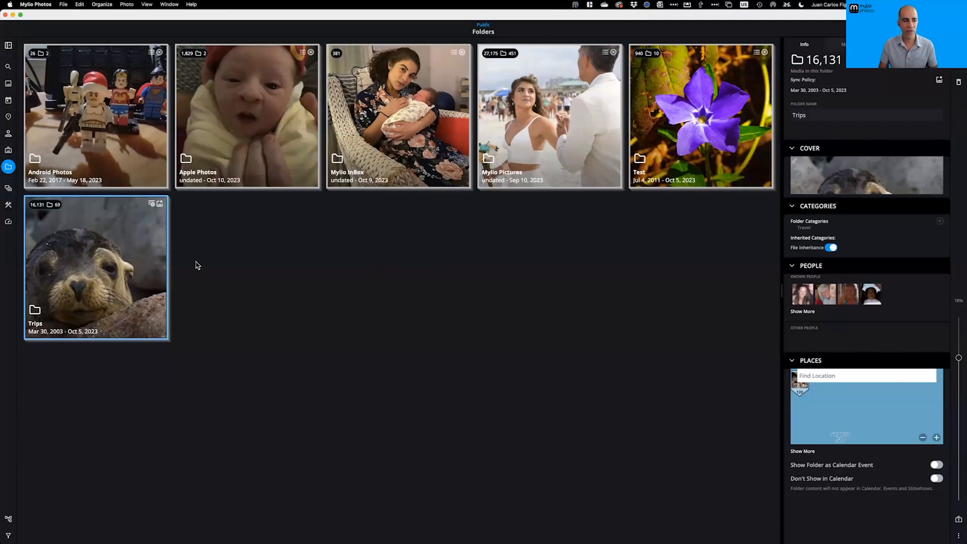
double_click(87, 238)
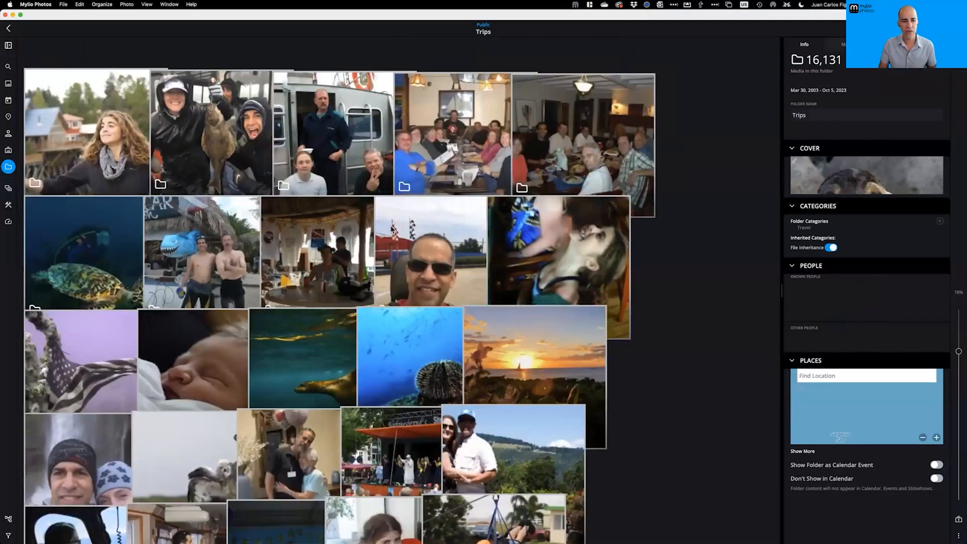
scroll(391, 230, down, 3)
scroll(388, 232, up, 4)
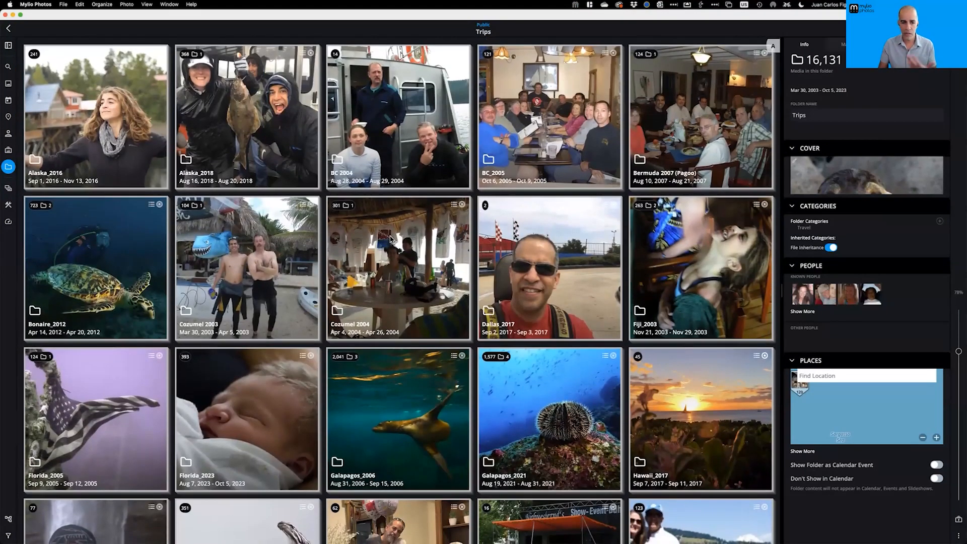
scroll(386, 232, up, 1)
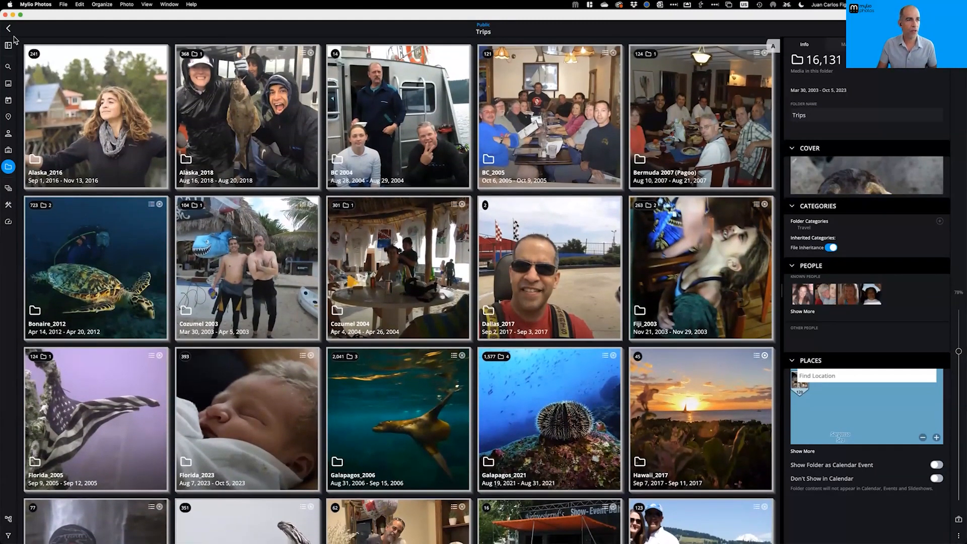
click(9, 29)
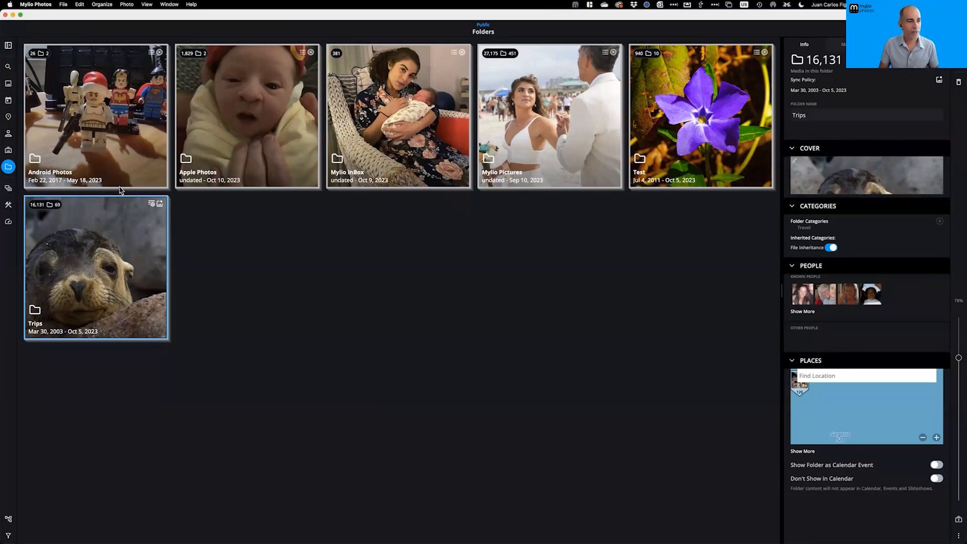
Switch to the Underwater space and open its Trips folder of dive trips
click(8, 189)
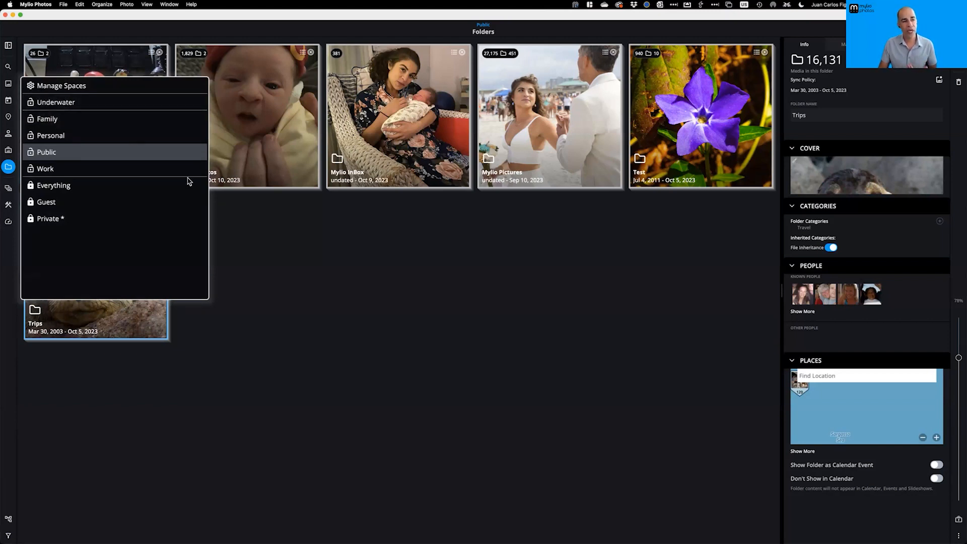
click(256, 237)
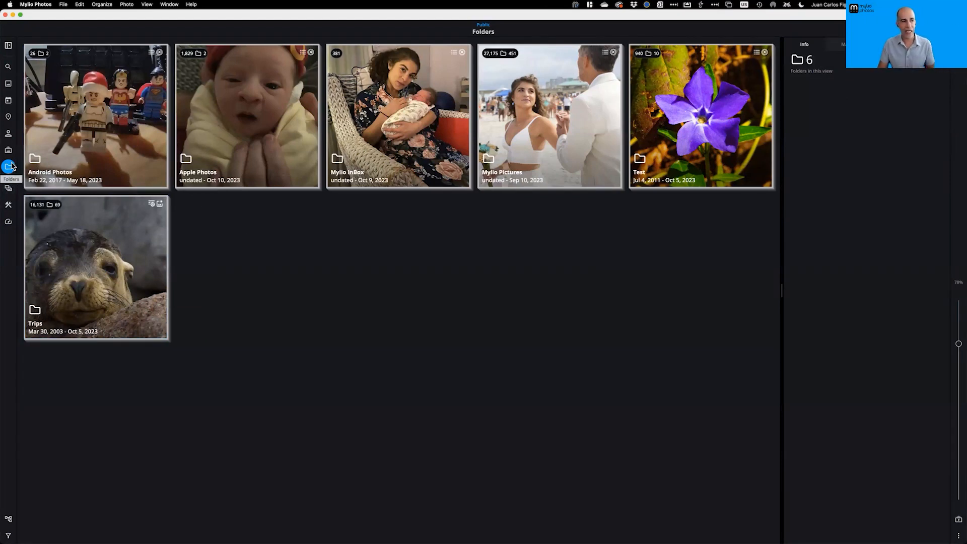
click(8, 189)
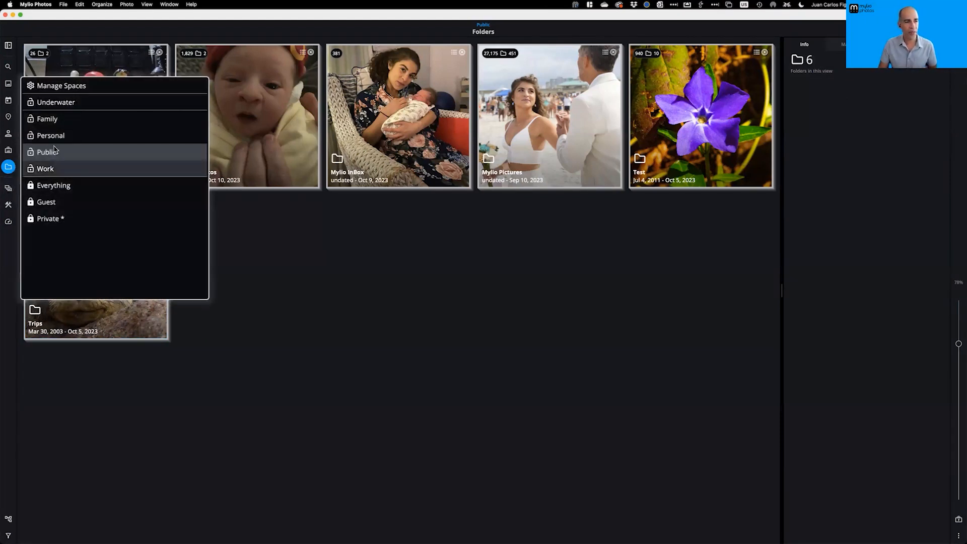
click(72, 104)
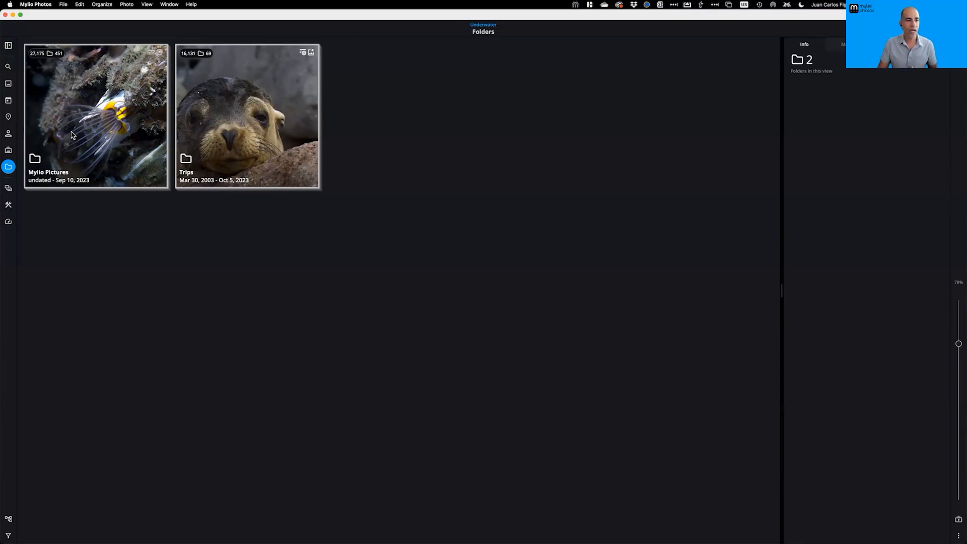
double_click(220, 131)
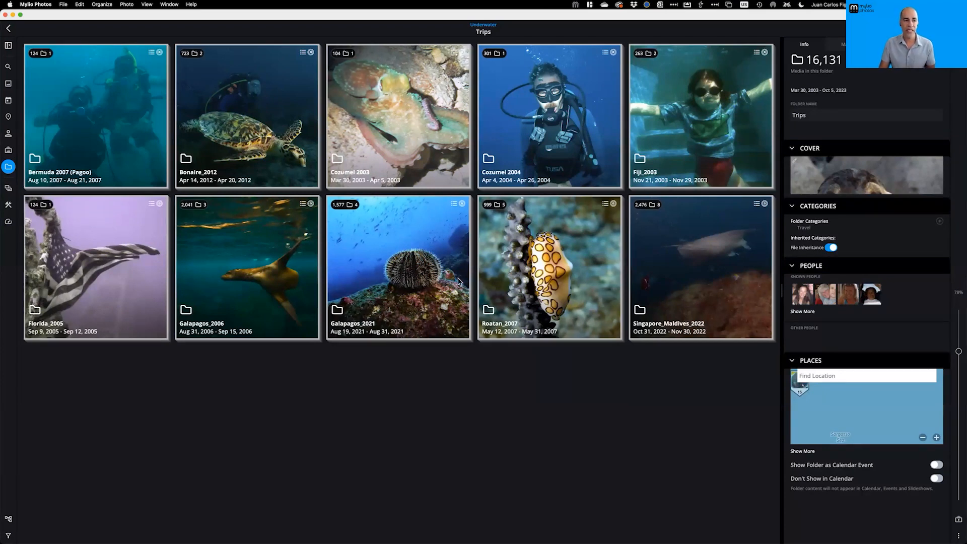
Browse the Underwater space's albums, its 18 people, and its map of 2,548 geotagged media
click(8, 150)
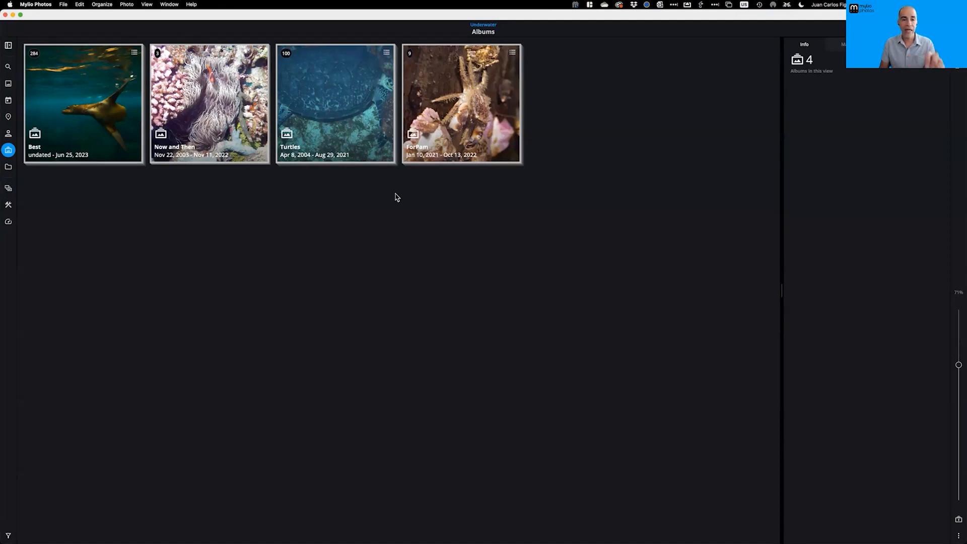
click(8, 134)
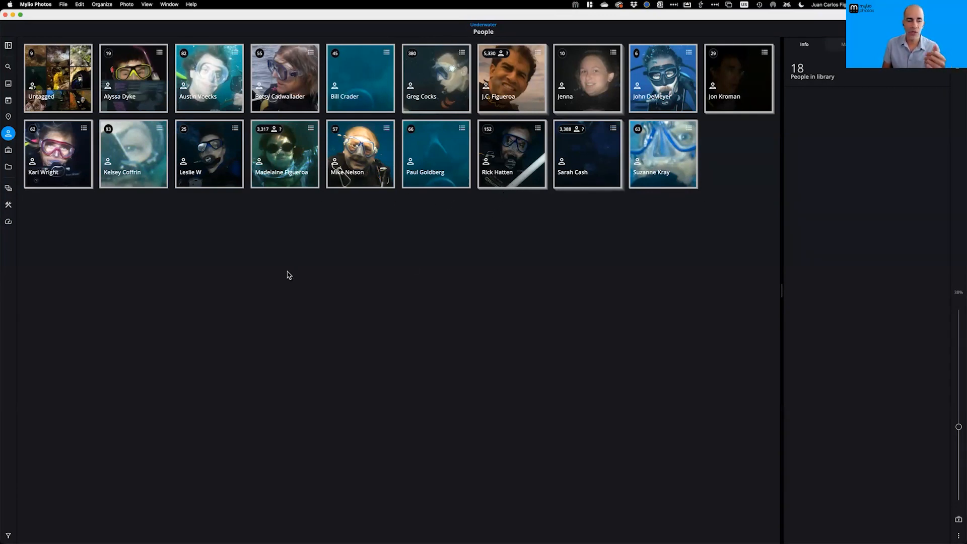
click(8, 117)
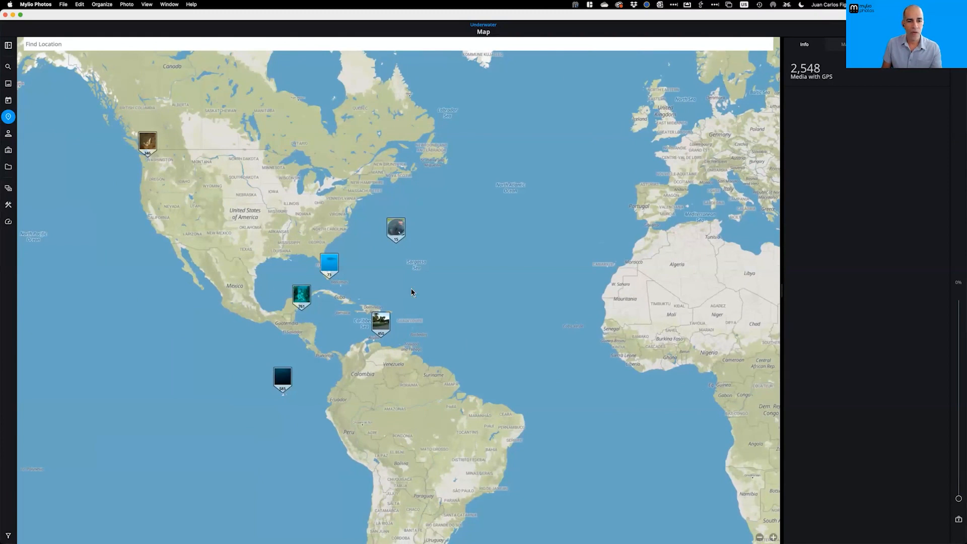
Pan the Underwater map, scroll the year tiles, then show all 4,378 Underwater photos
mouse_move(530, 277)
mouse_down()
mouse_move(298, 270)
mouse_move(230, 255)
mouse_up()
drag(476, 315, 688, 315)
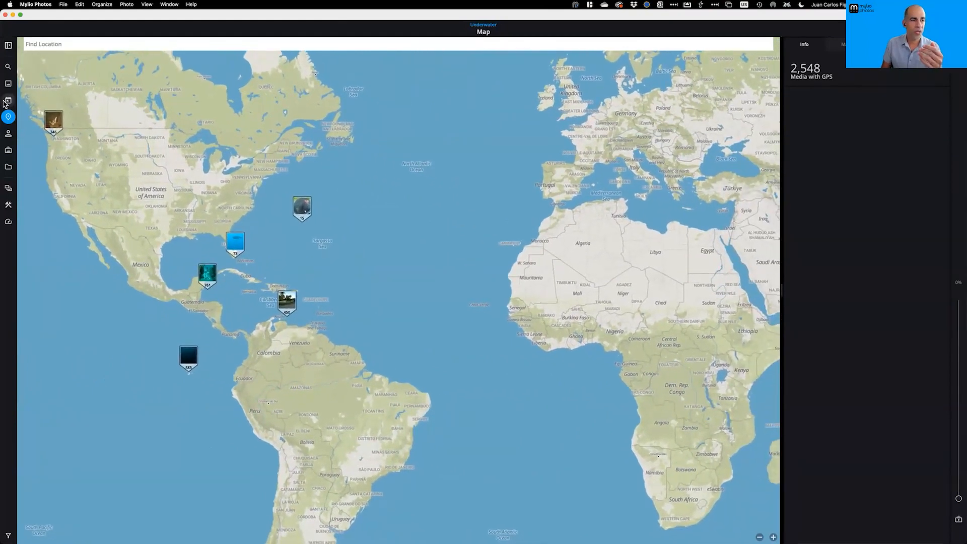
click(8, 100)
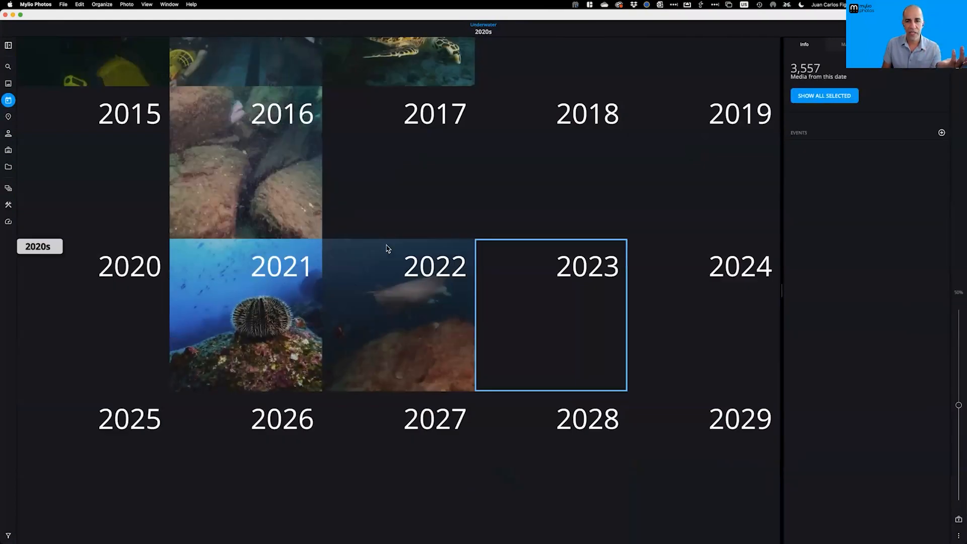
scroll(393, 211, up, 3)
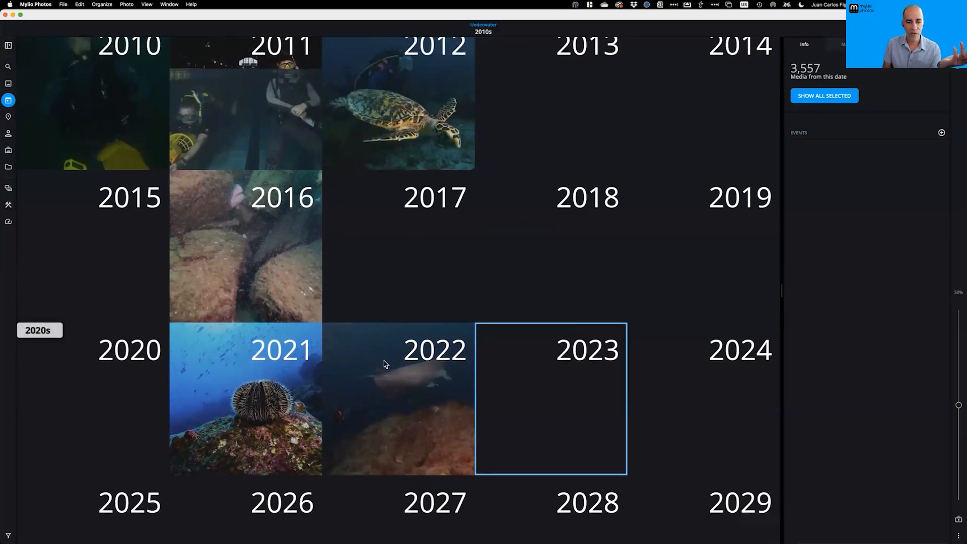
scroll(254, 235, up, 5)
scroll(253, 234, up, 12)
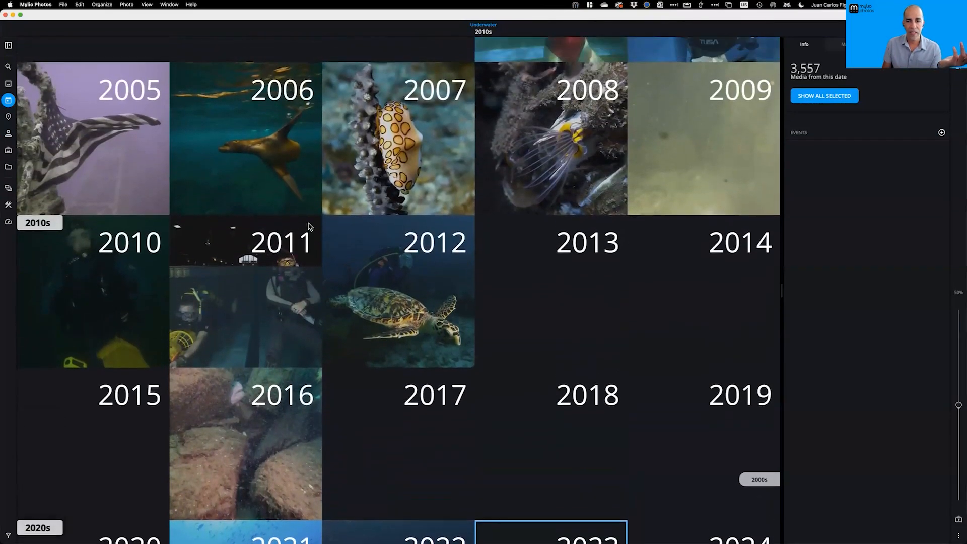
scroll(299, 191, up, 2)
scroll(282, 174, down, 10)
scroll(282, 176, down, 5)
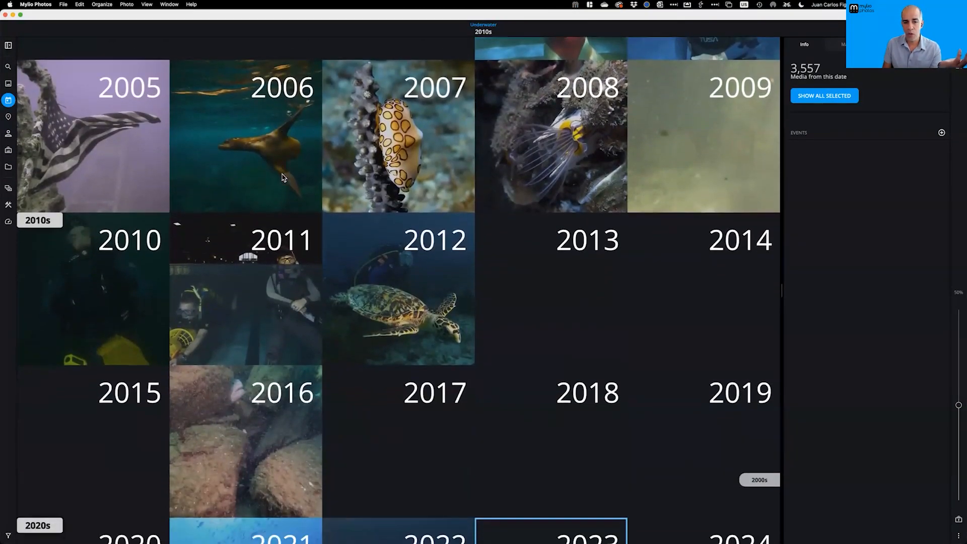
scroll(445, 326, down, 5)
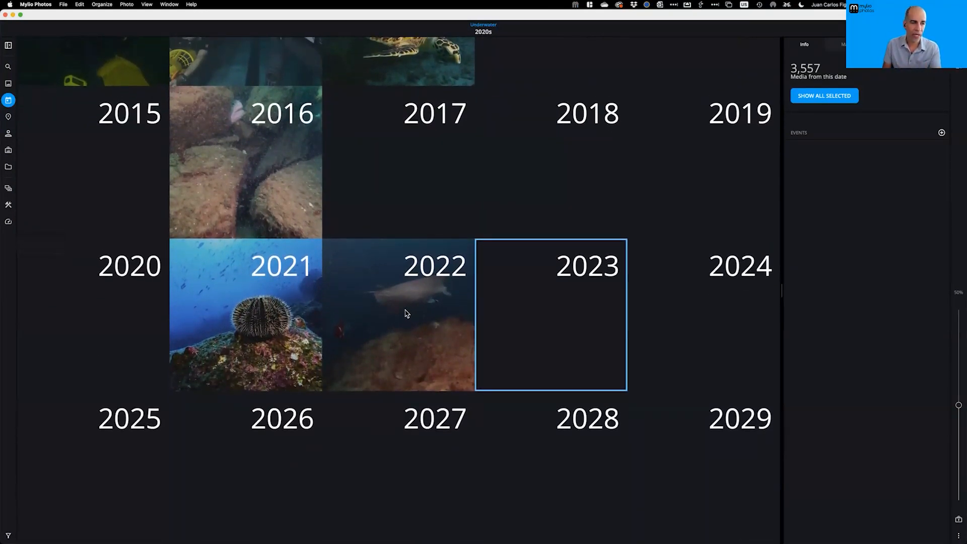
scroll(403, 312, up, 2)
click(9, 84)
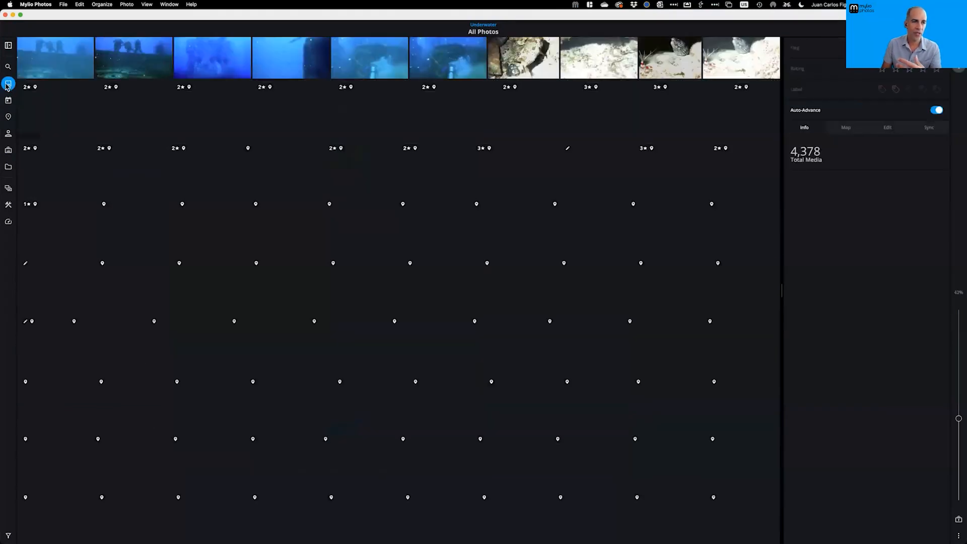
Scroll the Underwater All Photos grid, then bring up the list of spaces
scroll(400, 214, down, 10)
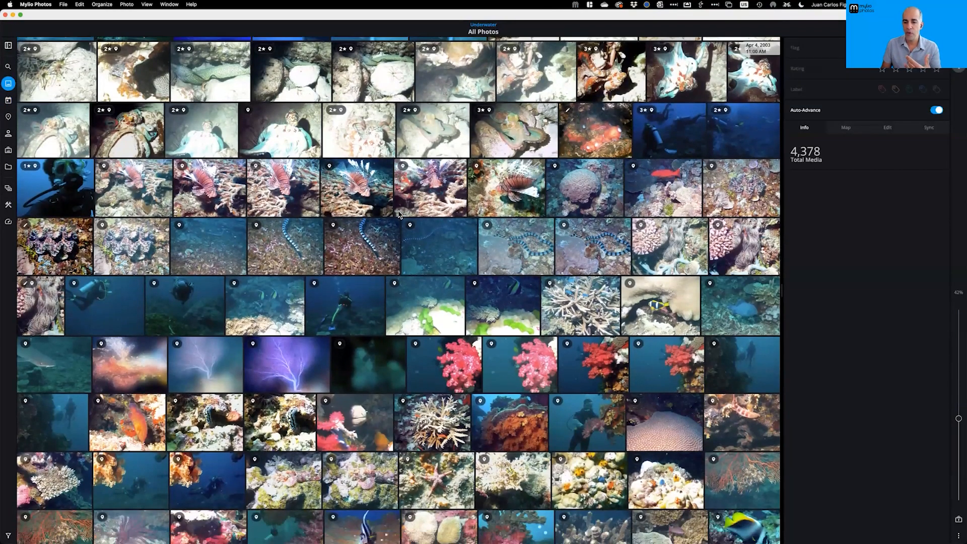
scroll(769, 192, up, 5)
scroll(773, 167, up, 5)
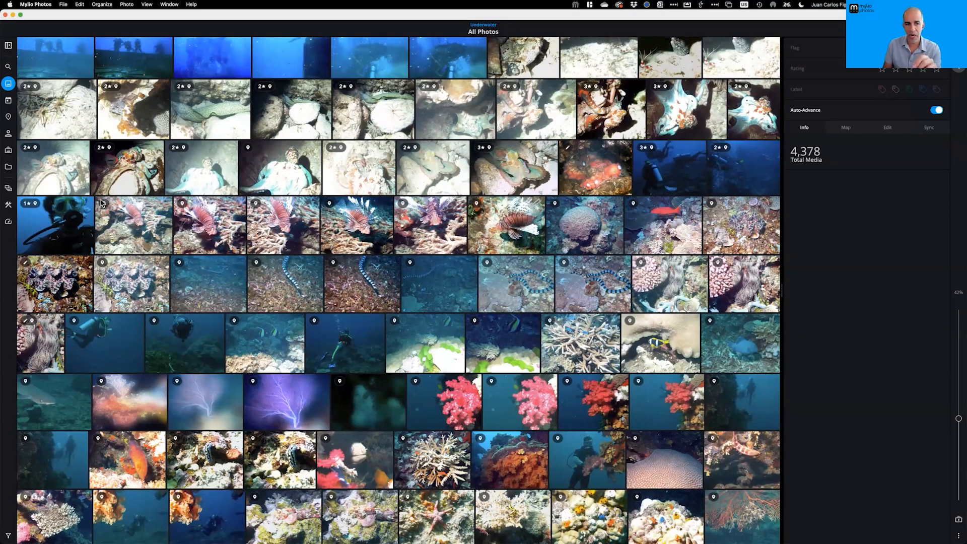
click(8, 189)
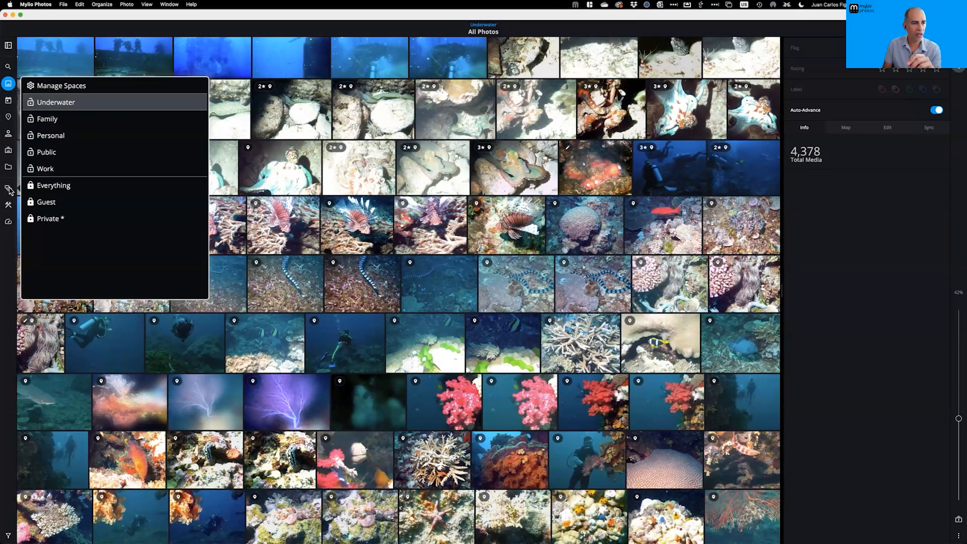
Switch to the Public space, check its folders, and open the white octopus photo full-size
click(53, 159)
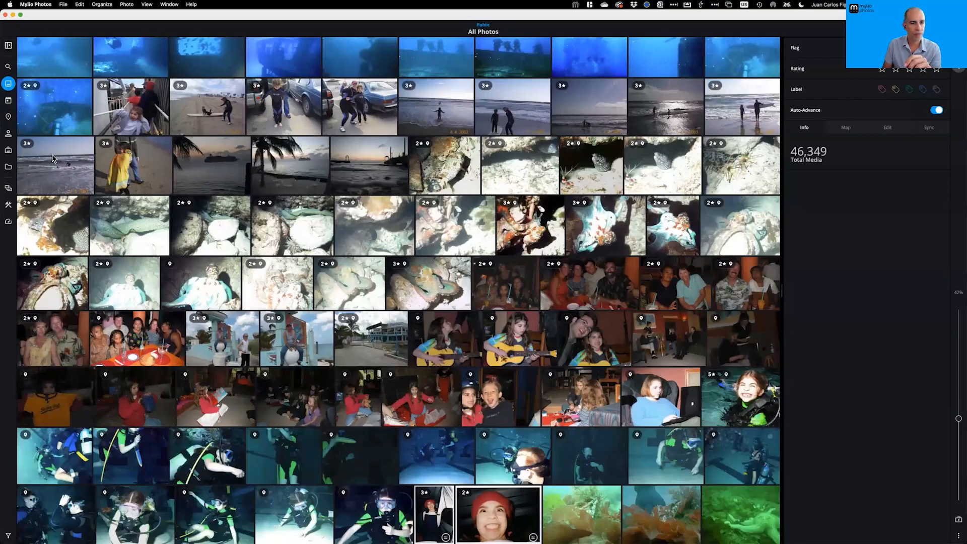
click(9, 167)
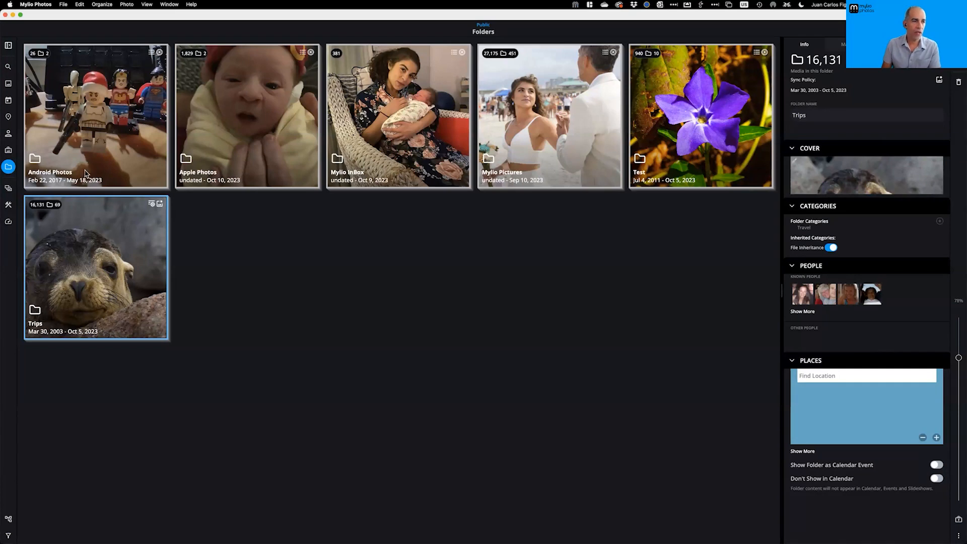
click(8, 83)
double_click(215, 299)
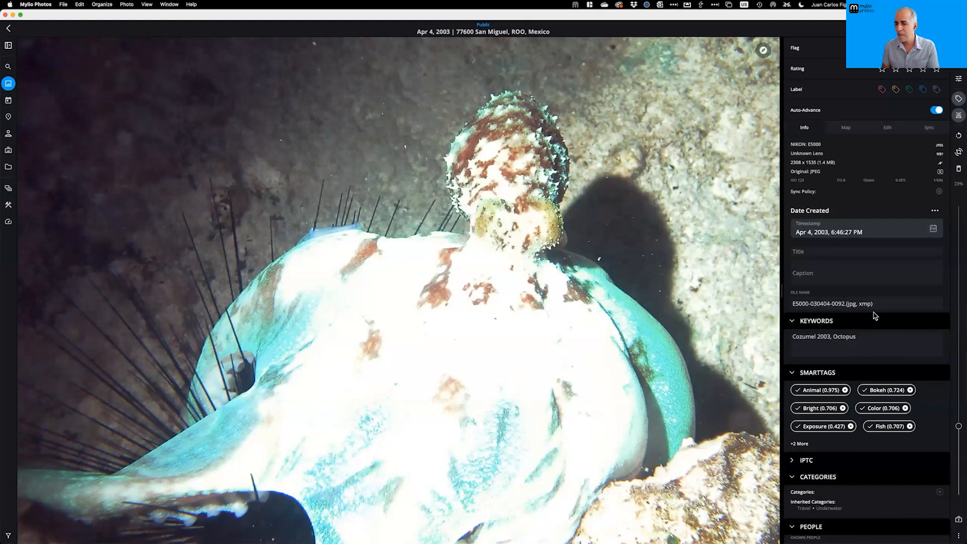
Review the octopus photo's inherited Travel and Underwater categories unchanged, then return to Folders
scroll(883, 330, down, 5)
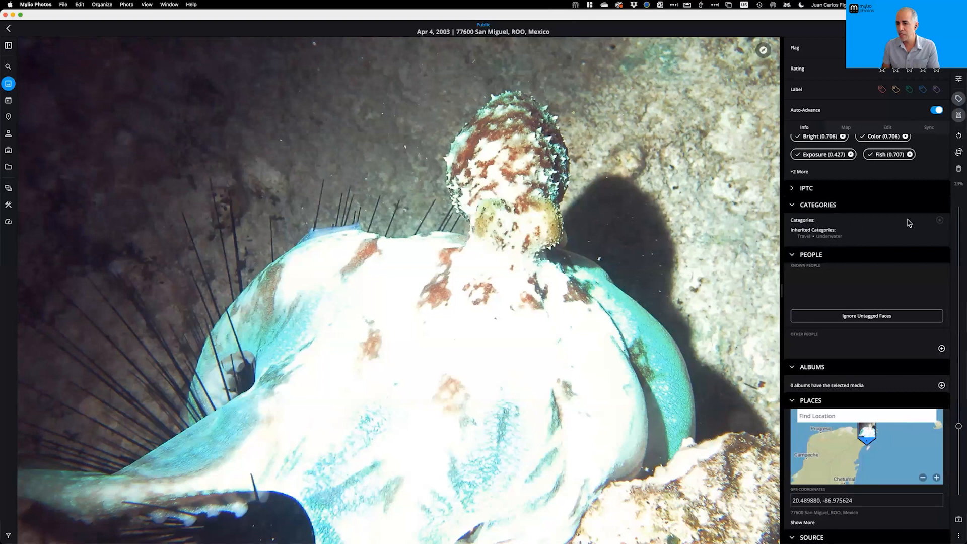
click(939, 221)
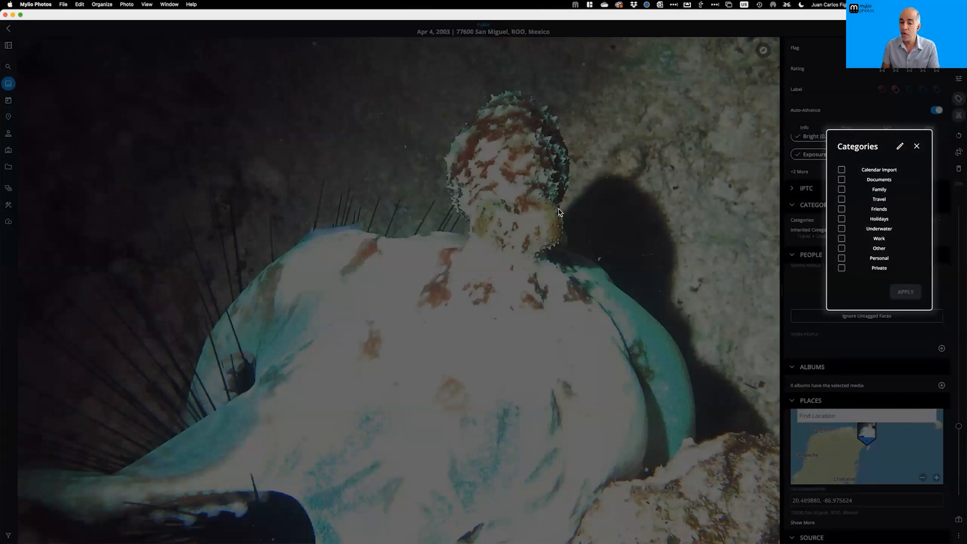
click(917, 147)
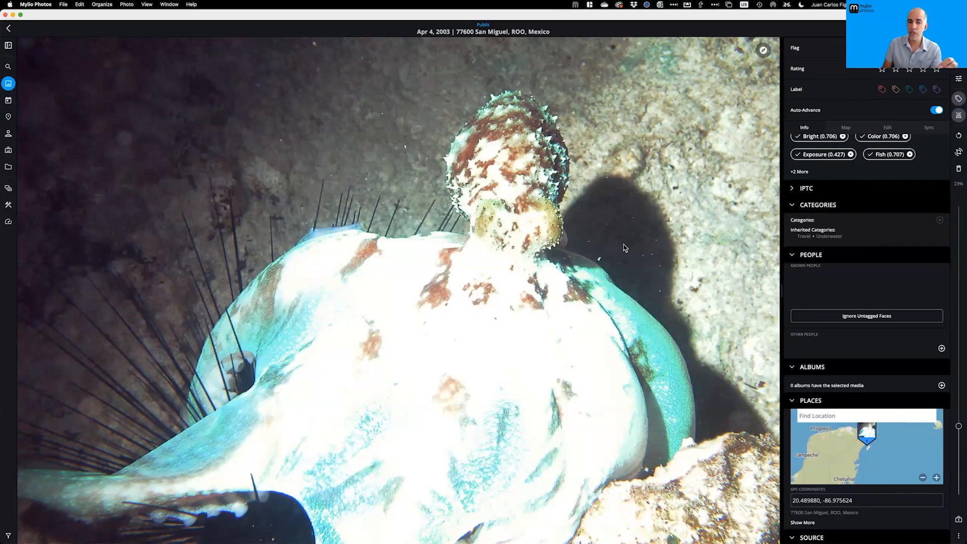
click(8, 169)
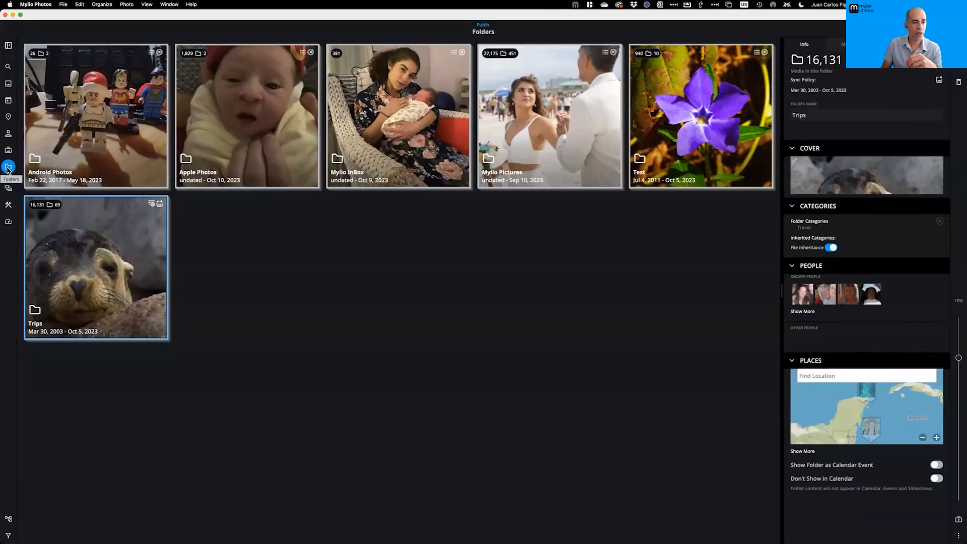
Open Trips > Cozumel 2004 and view Cozumel_Underwater's Underwater category without changes
double_click(105, 281)
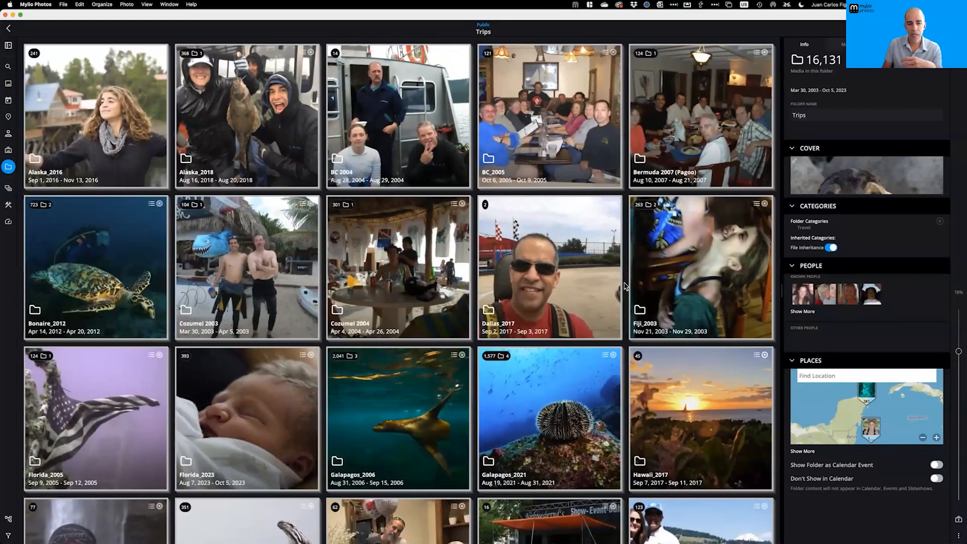
double_click(373, 276)
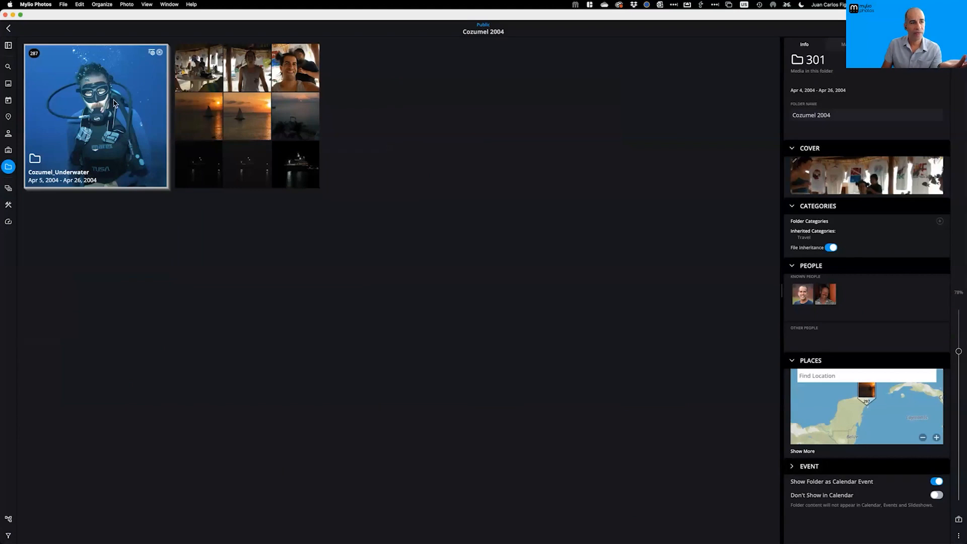
click(74, 103)
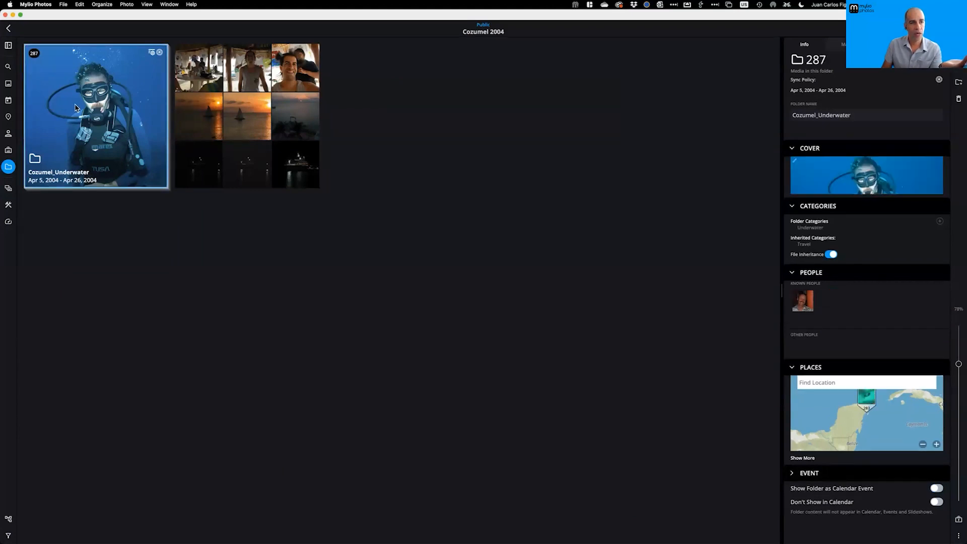
click(153, 53)
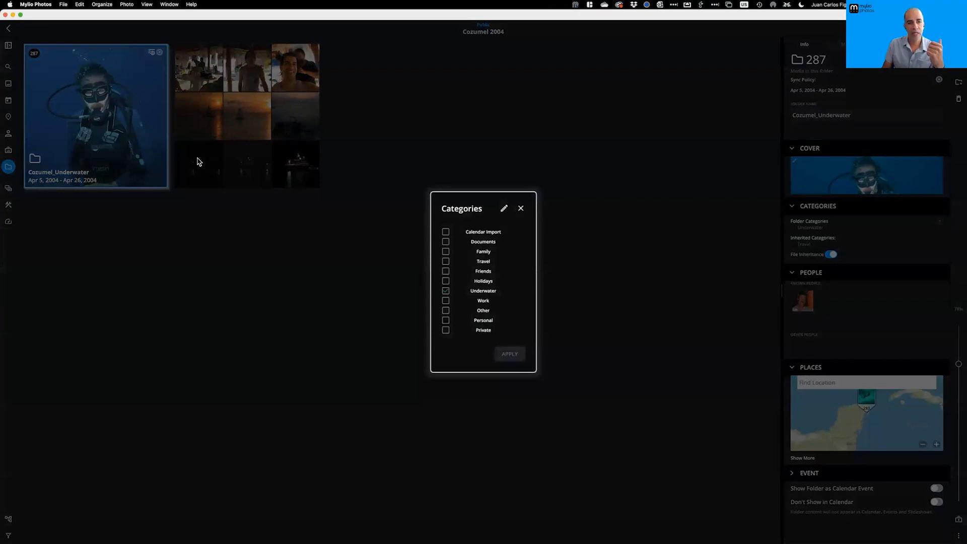
click(520, 208)
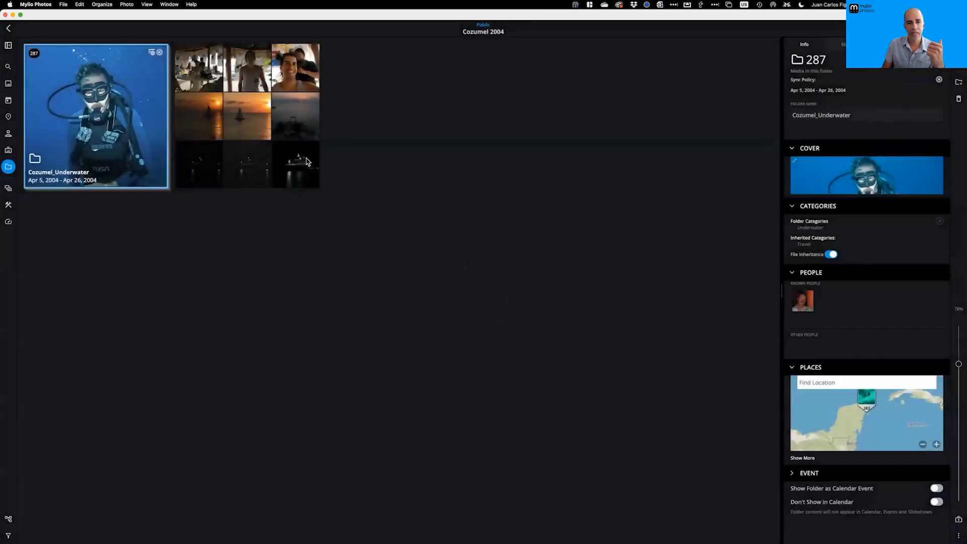
scroll(137, 114, up, 5)
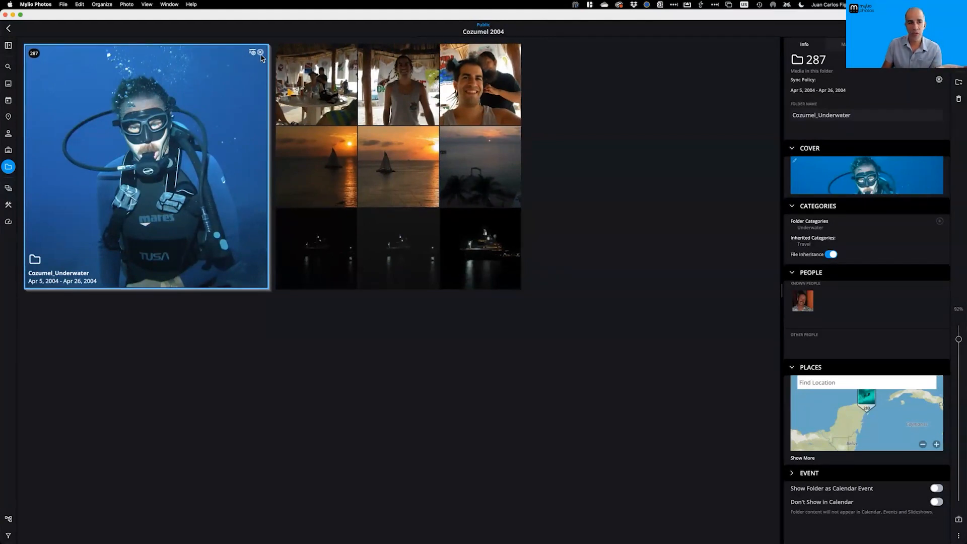
Check Cozumel_Underwater's sync policy and categories again, leaving both unchanged
click(260, 53)
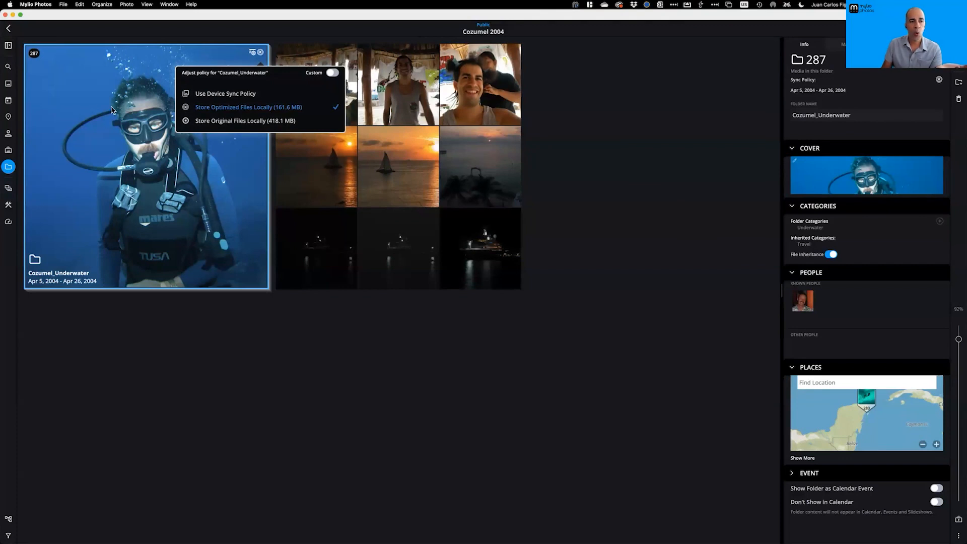
click(176, 172)
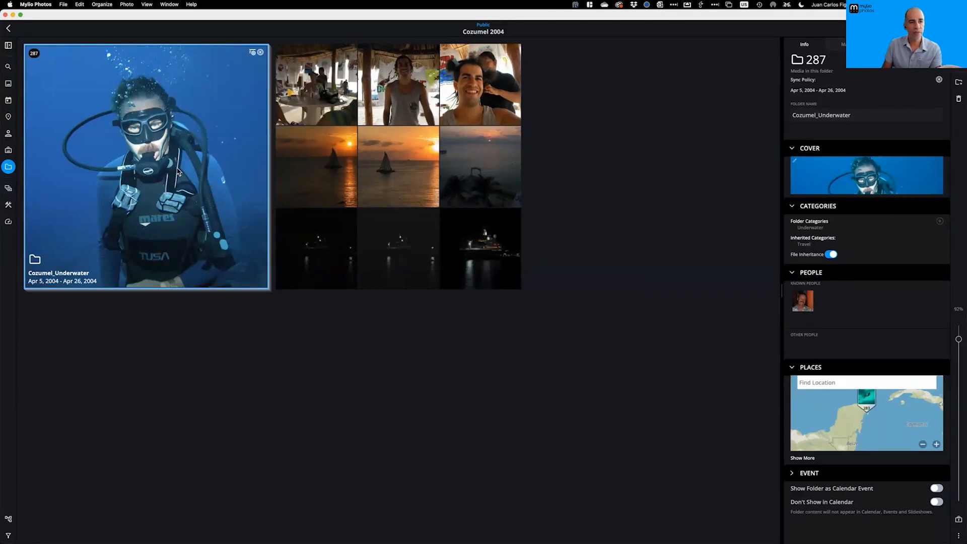
click(252, 53)
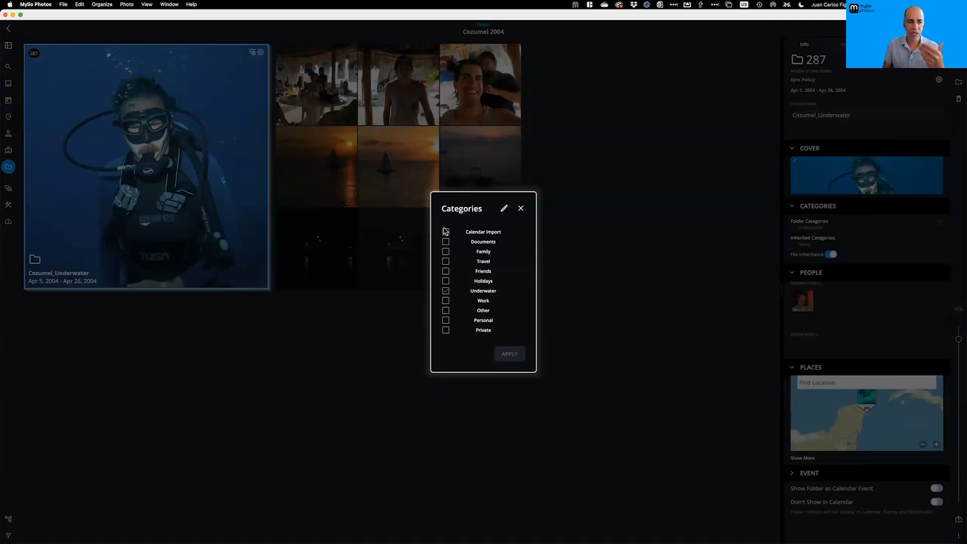
click(520, 209)
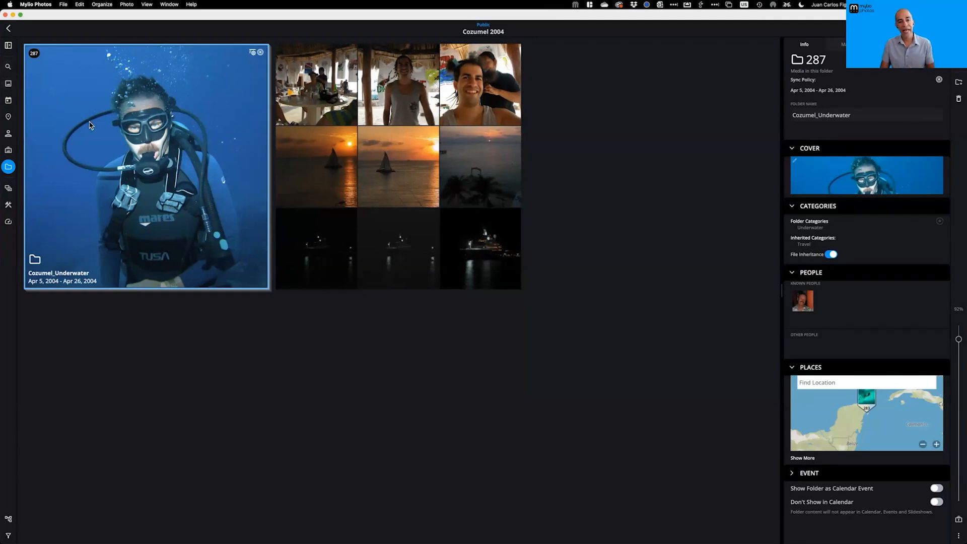
click(9, 190)
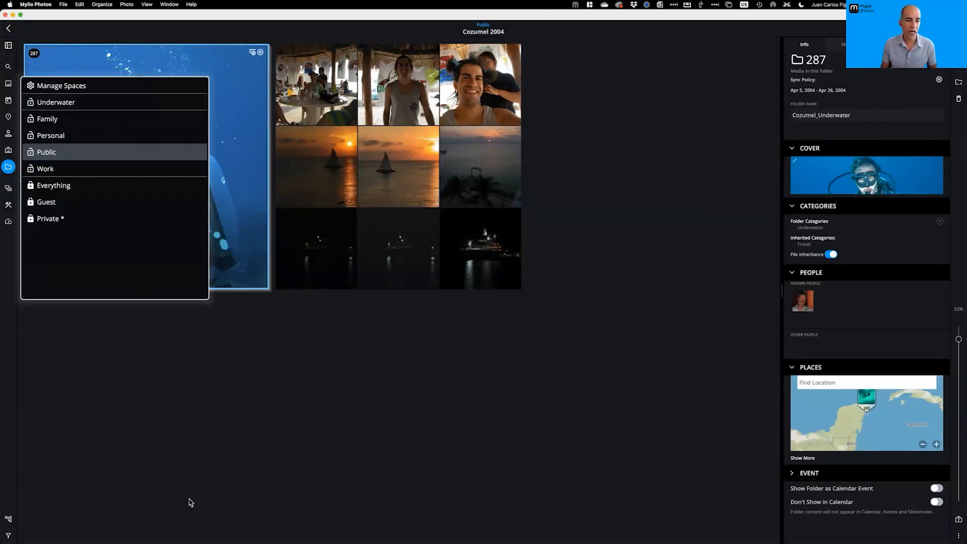
Dismiss the spaces list and show the Public All Photos grid with QuickFilters open
click(165, 422)
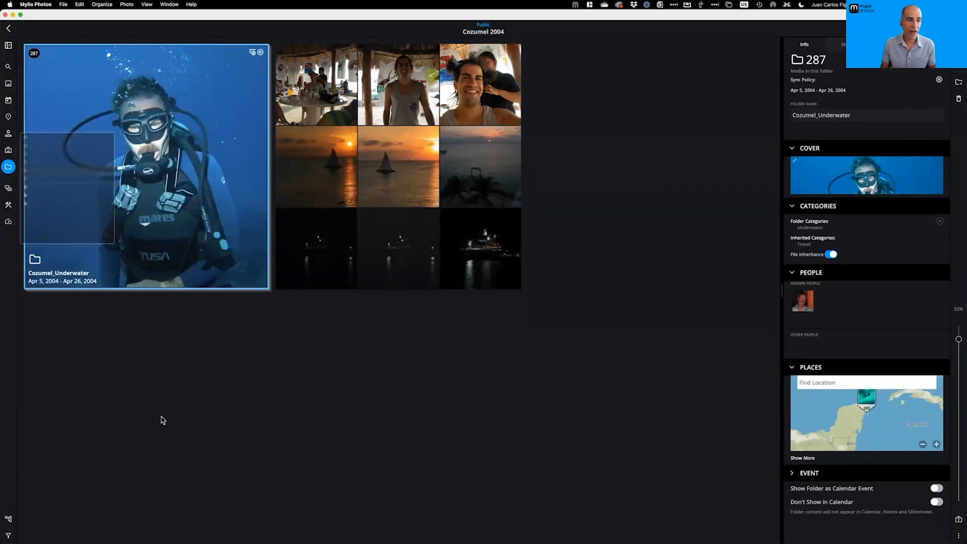
click(8, 84)
click(8, 84)
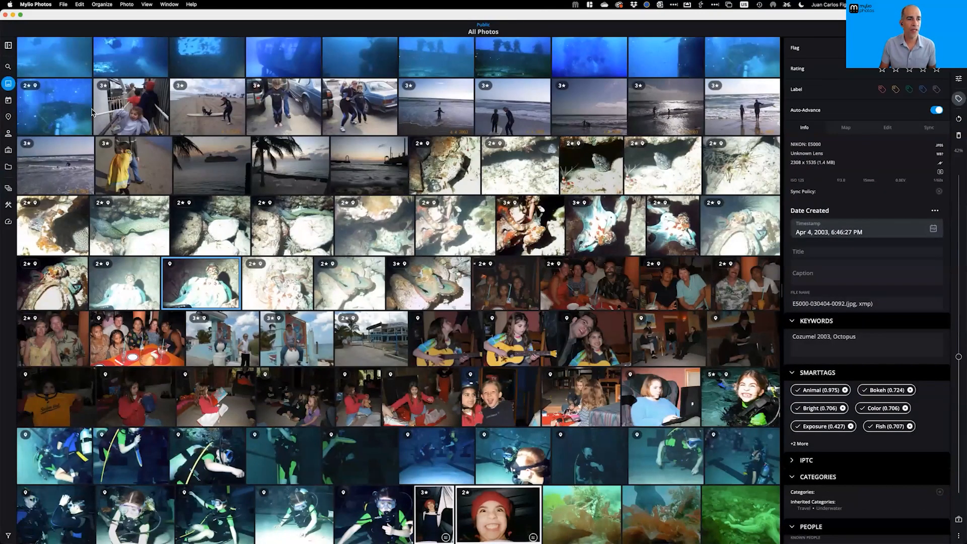
click(8, 46)
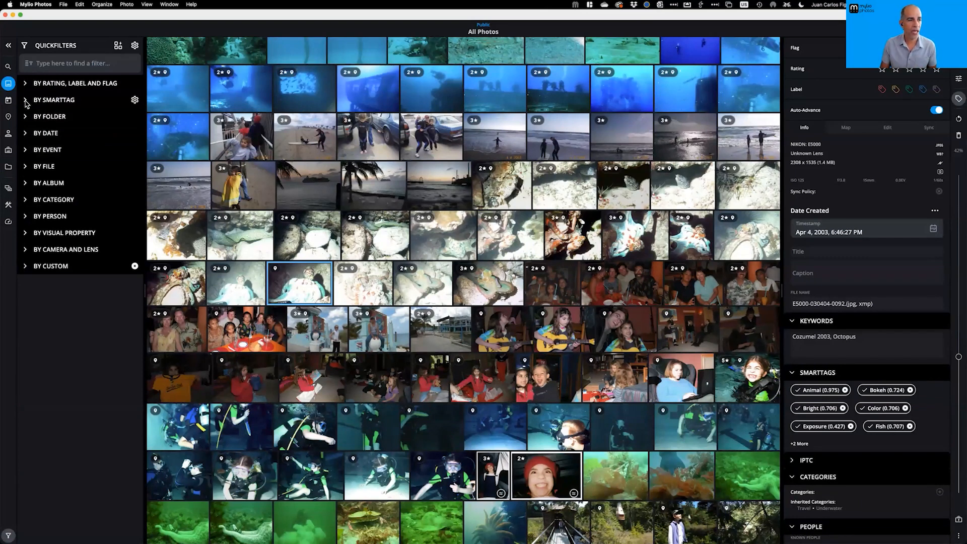
Filter All Photos to the Bird smart tag under Animal and browse the 1,938 bird photos
click(26, 100)
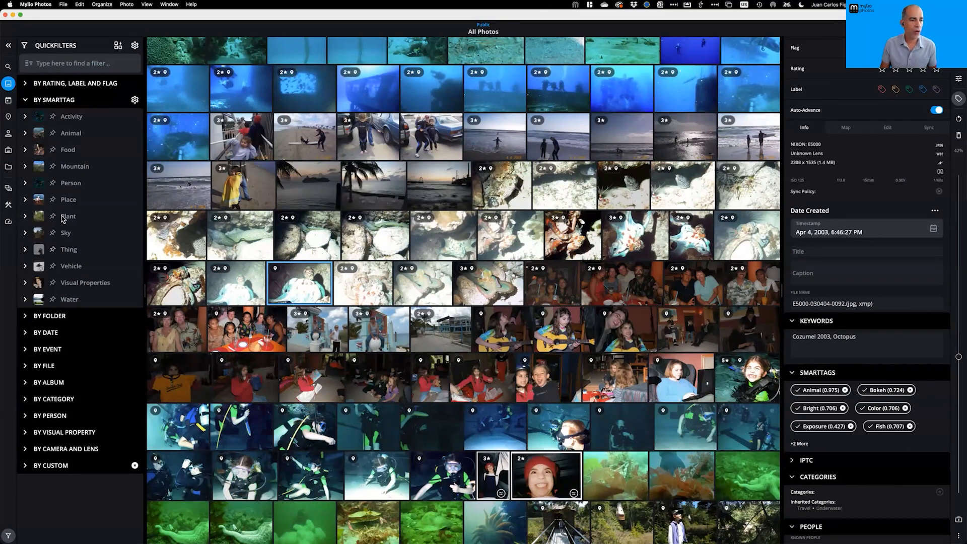
click(26, 134)
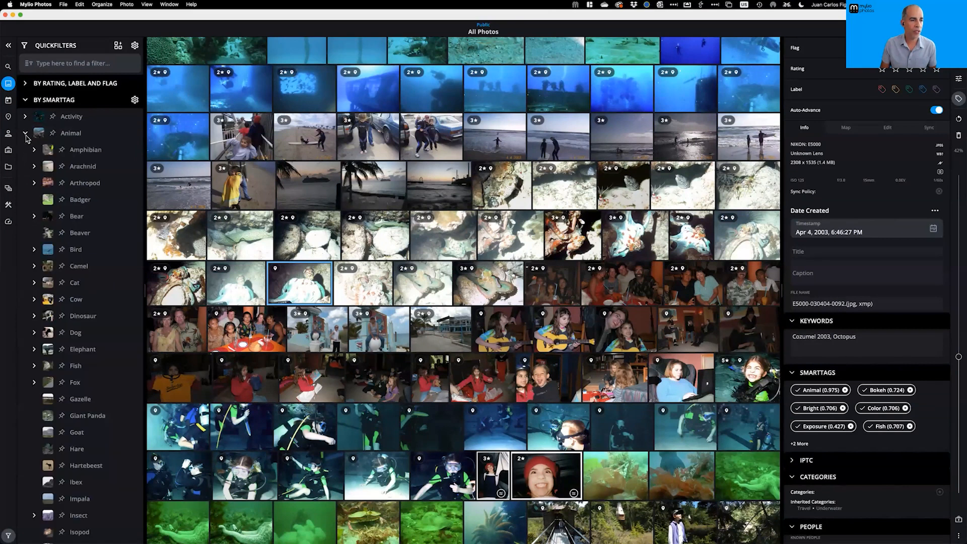
click(75, 251)
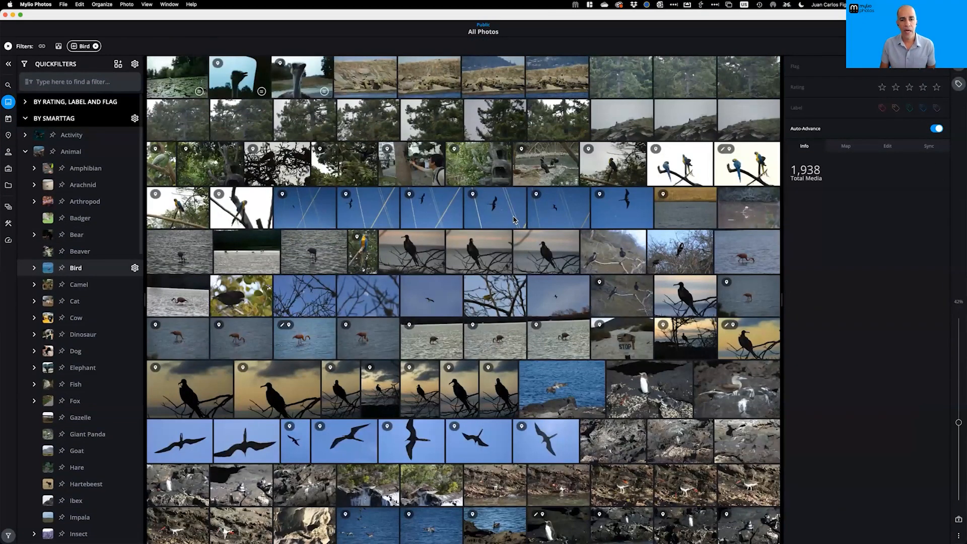
scroll(514, 220, down, 15)
scroll(511, 219, down, 15)
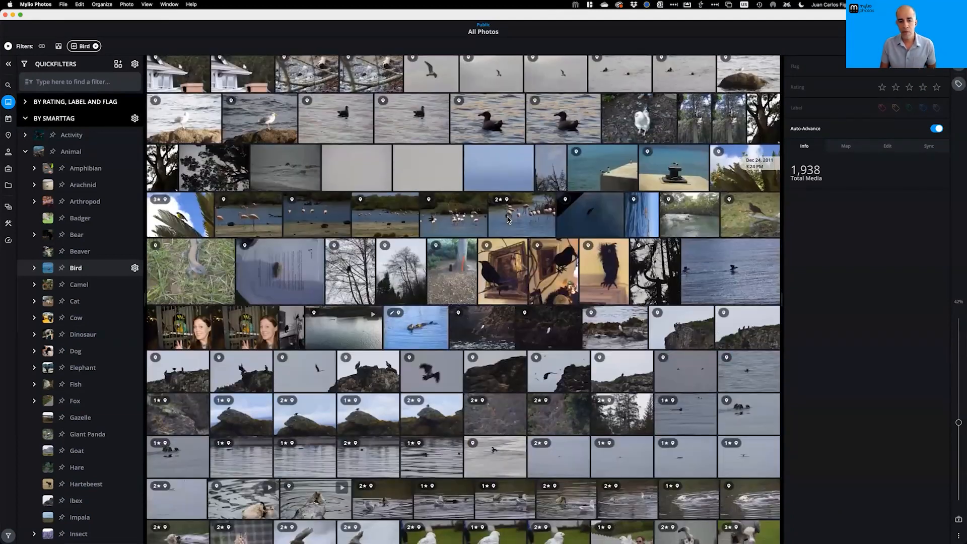
scroll(508, 219, down, 10)
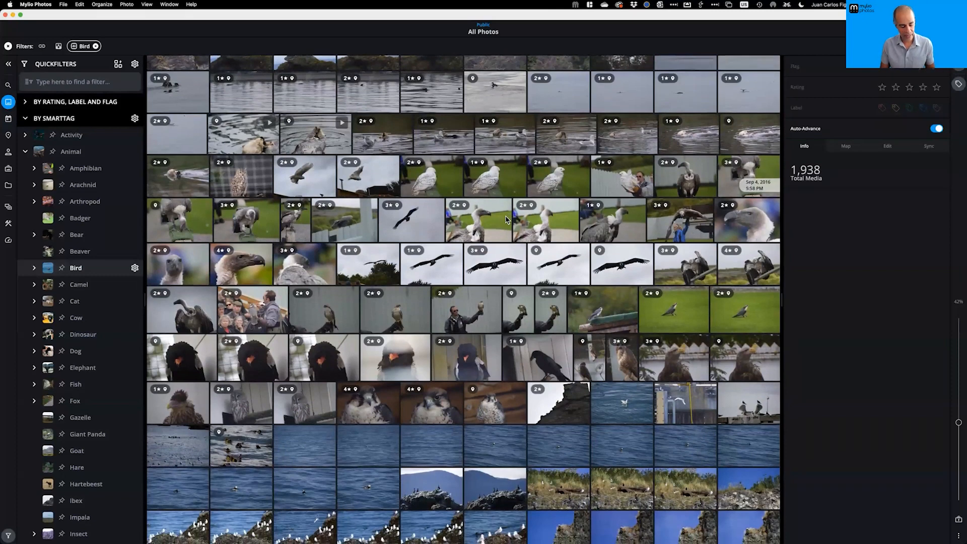
key(super+a)
click(504, 219)
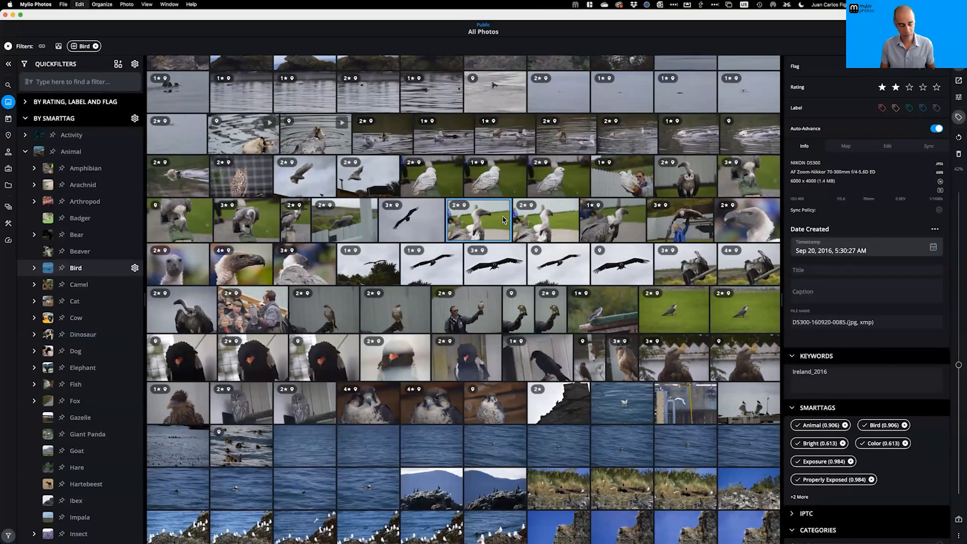
Select all the bird photos and add a new 'Birds' category to the category list
key(super+a)
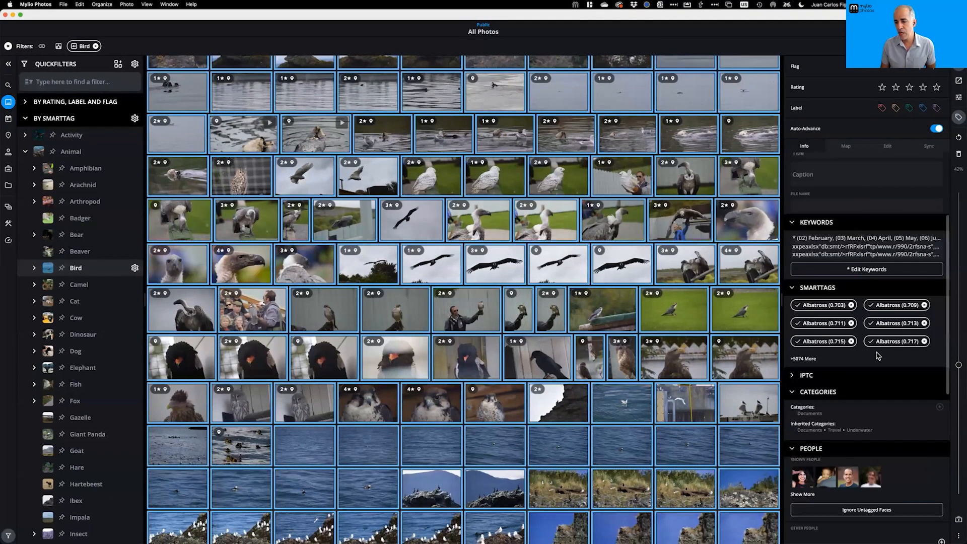
scroll(880, 360, down, 5)
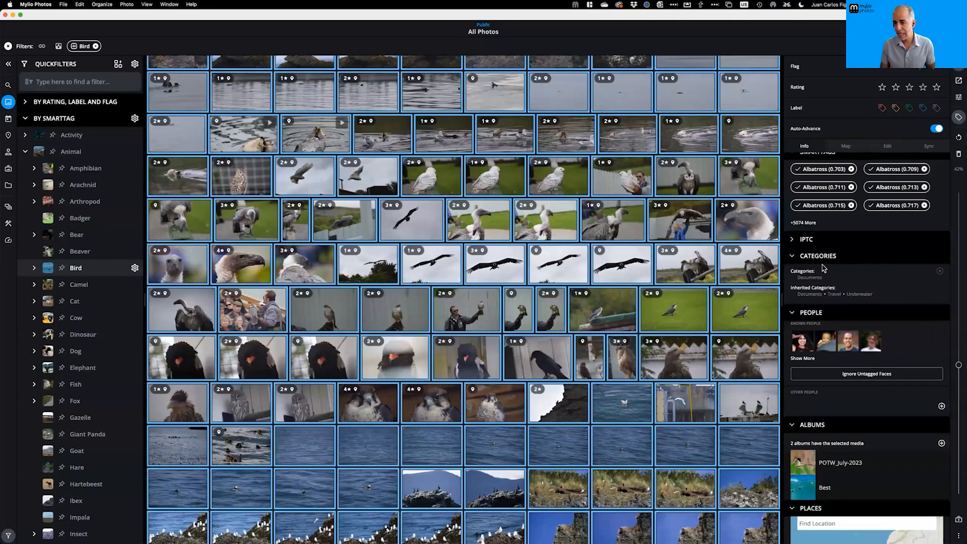
click(941, 274)
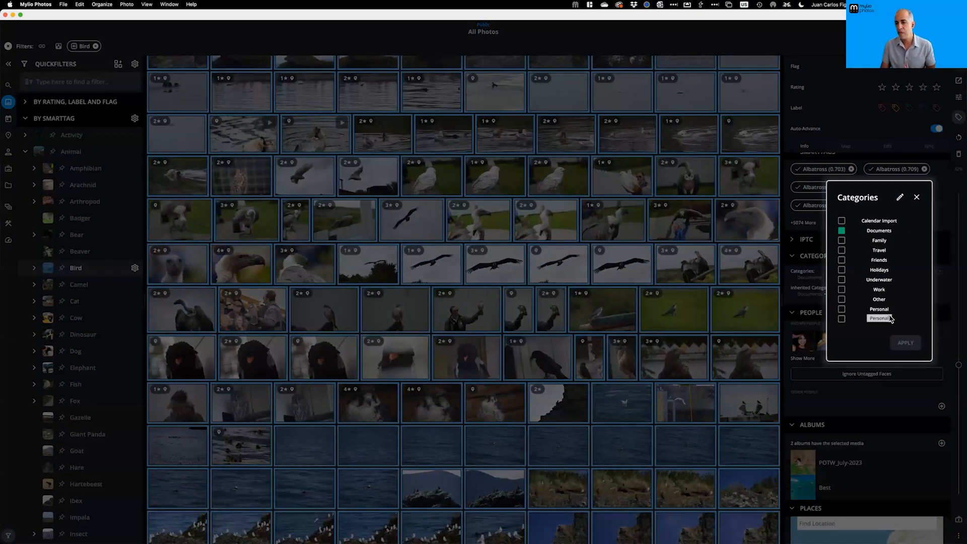
click(900, 198)
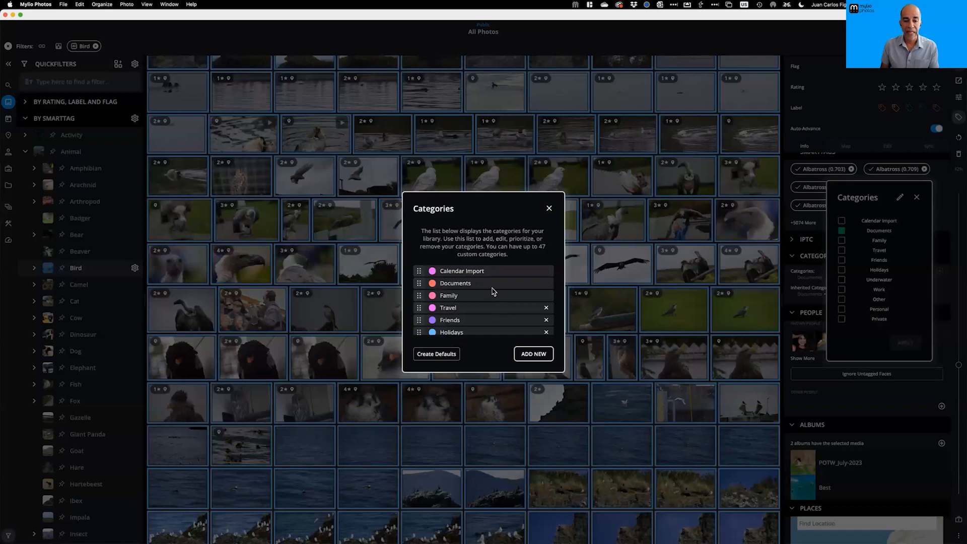
click(533, 356)
text(Birds)
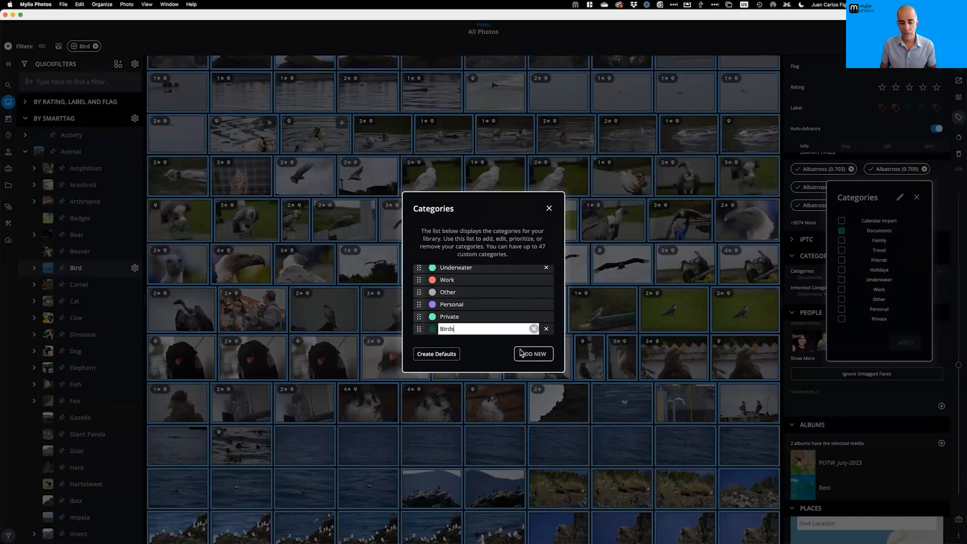
key(Return)
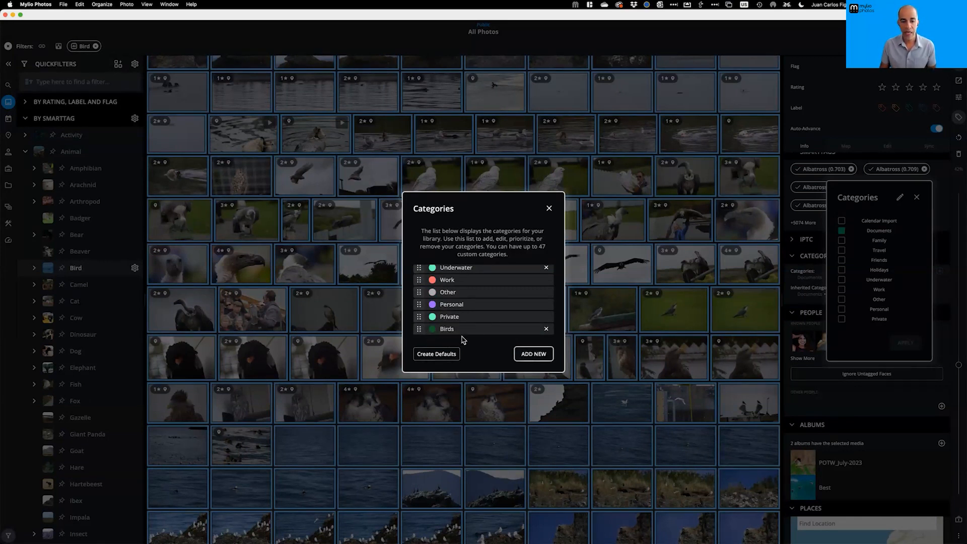
click(549, 208)
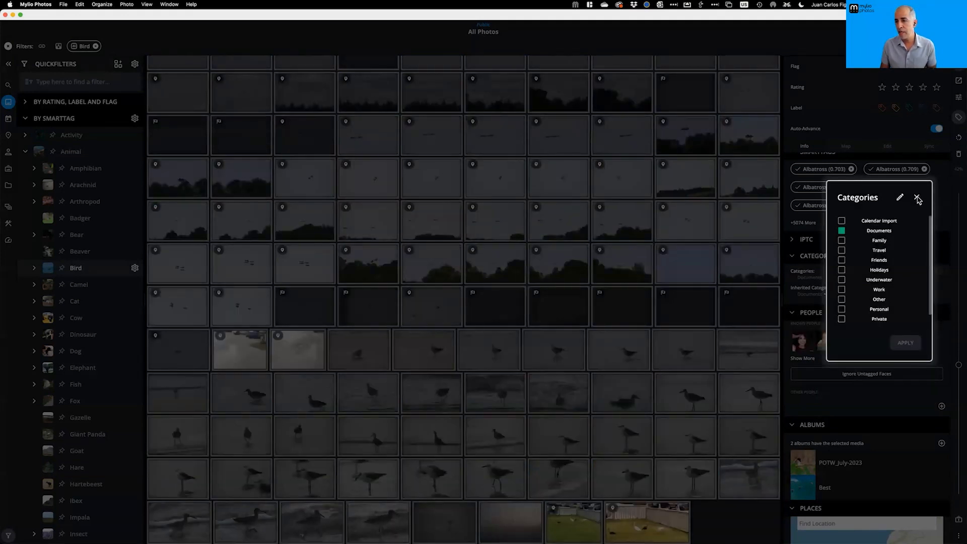
Tick Birds and set that category on all selected bird photos
click(917, 199)
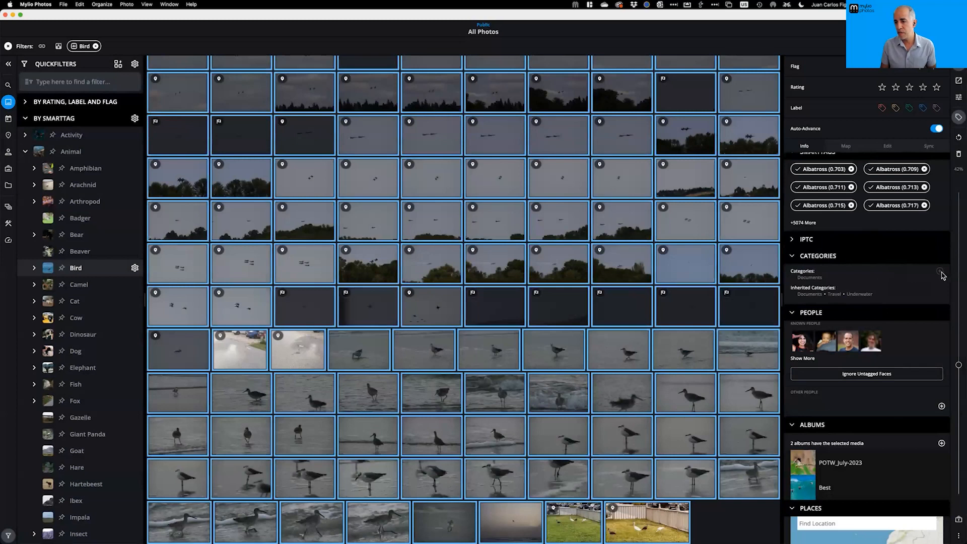
click(940, 272)
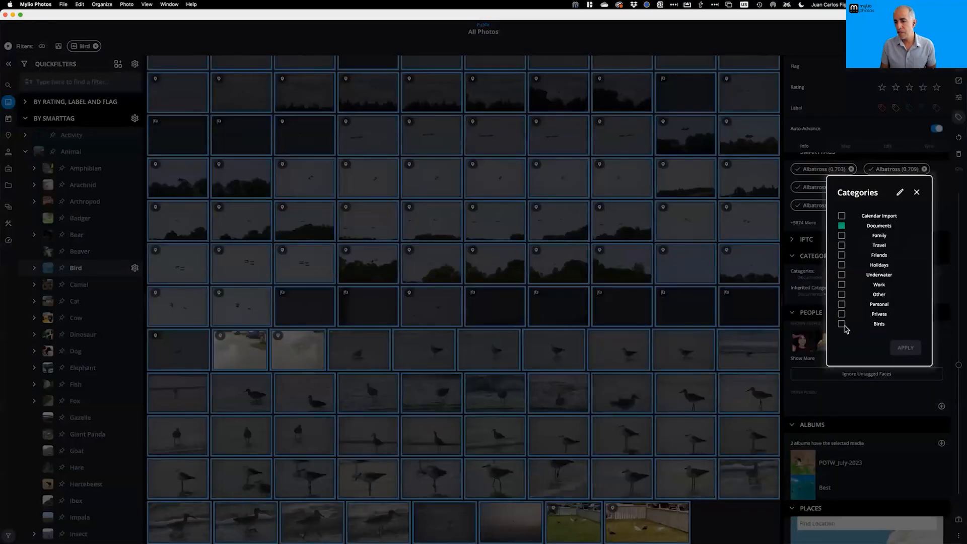
click(842, 324)
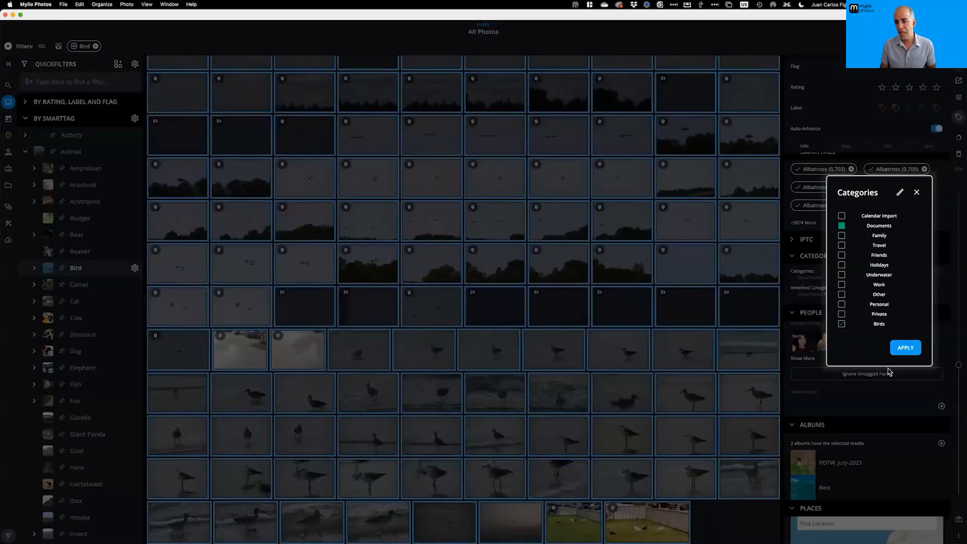
click(905, 347)
click(484, 311)
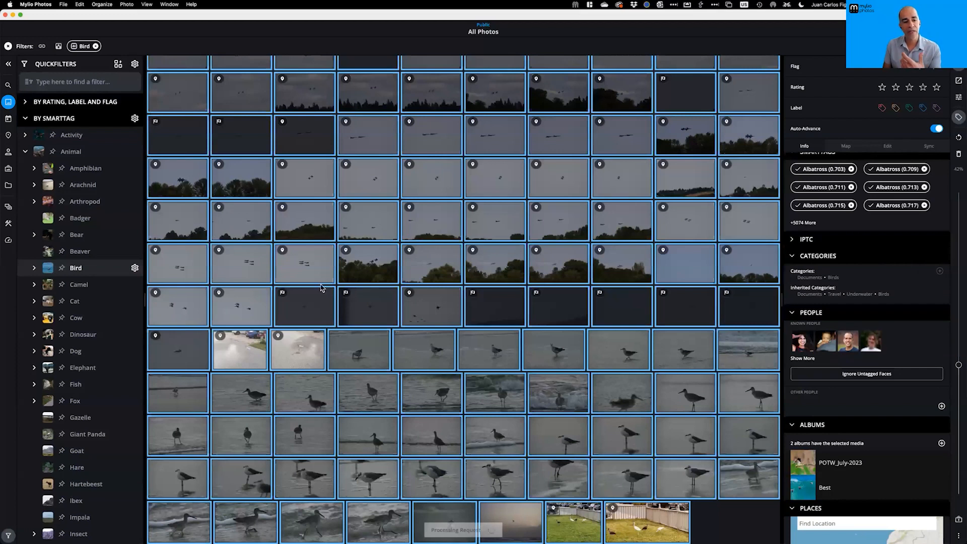
click(308, 273)
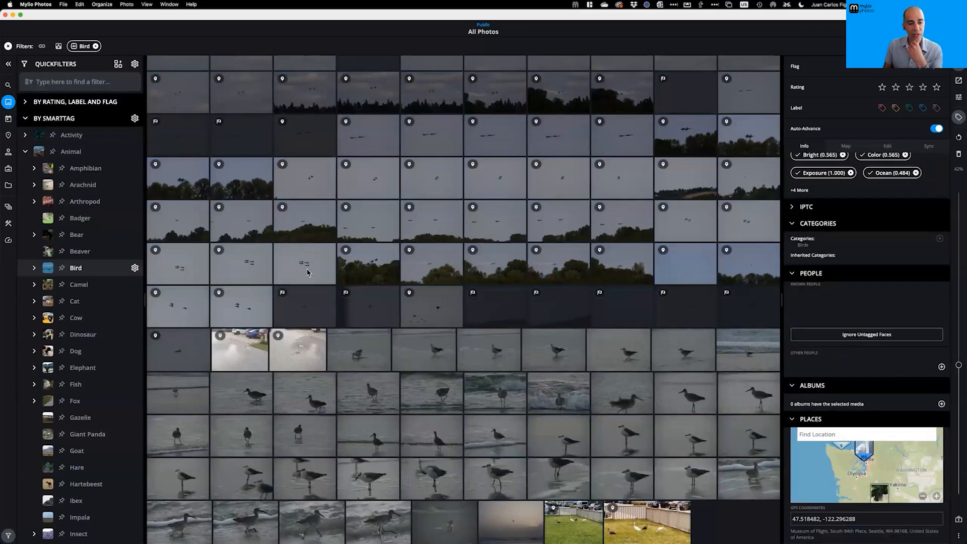
Check that the jets and ibis photos carry Birds, then open Manage Spaces from the Spaces list
double_click(308, 272)
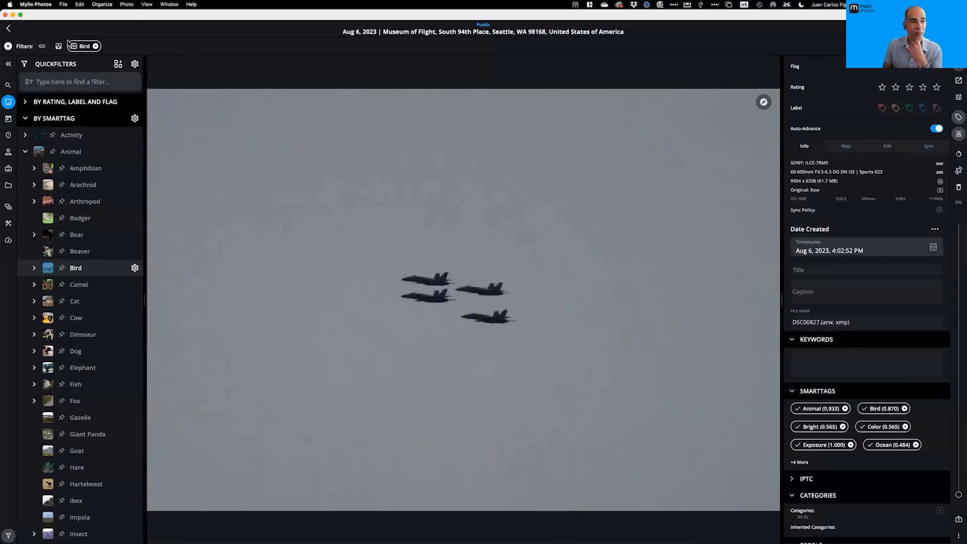
click(7, 30)
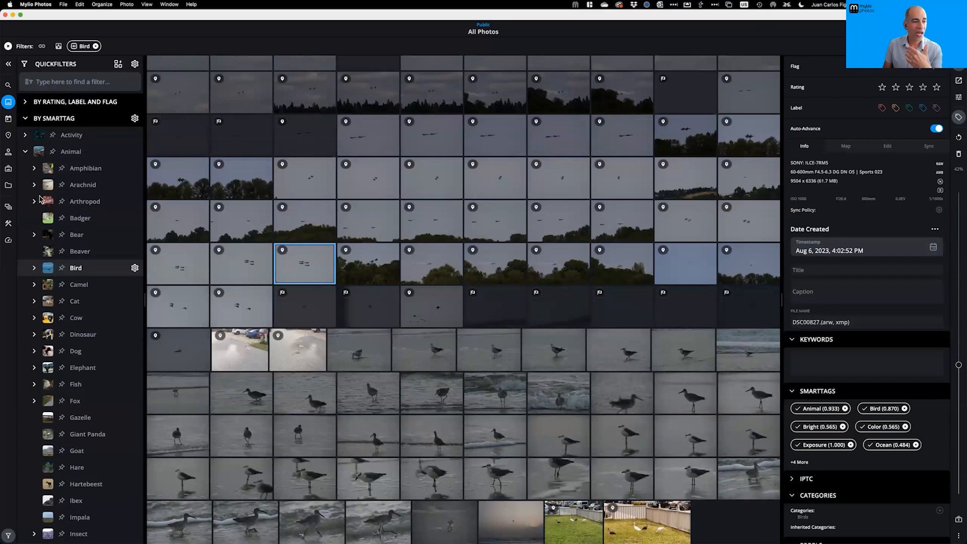
double_click(306, 369)
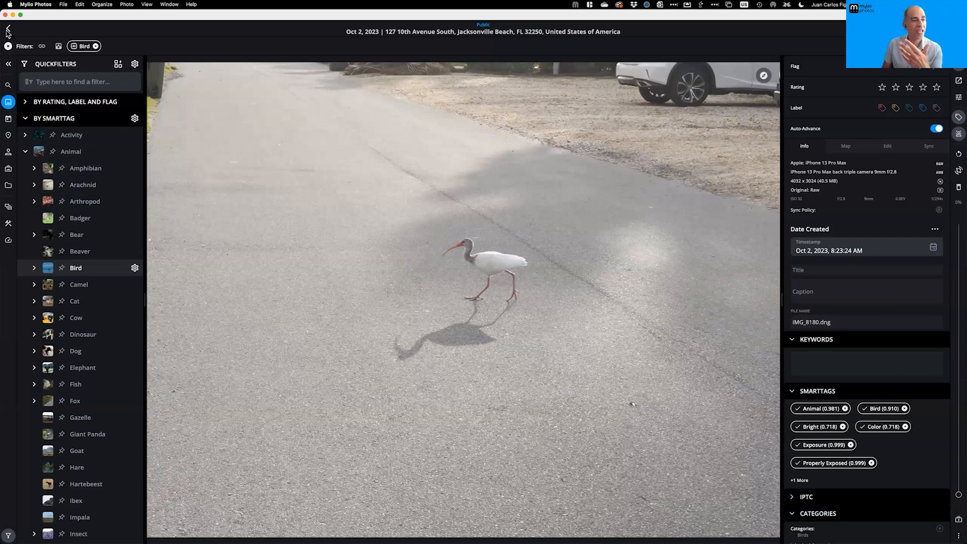
click(8, 30)
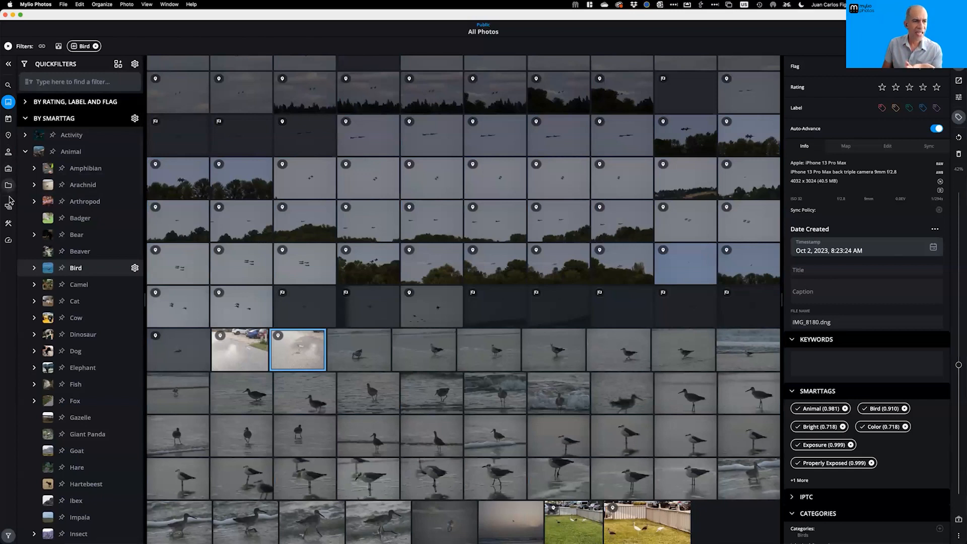
click(8, 209)
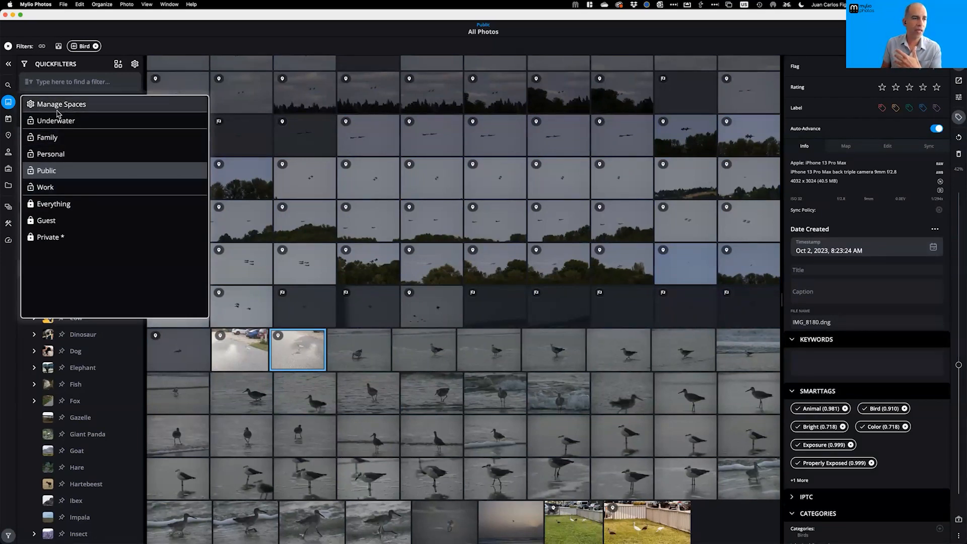
click(61, 109)
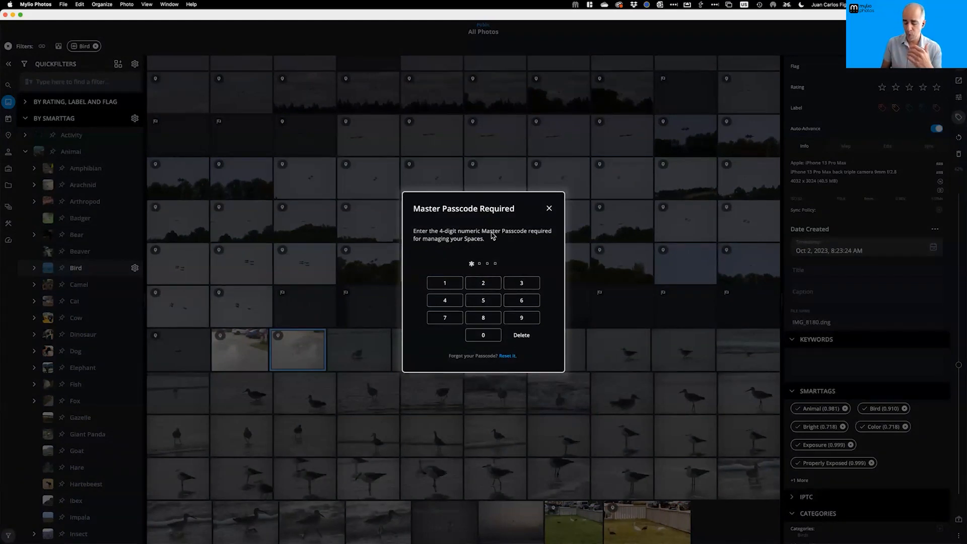
Enter the master passcode, add a new custom space and start typing its name
text(****)
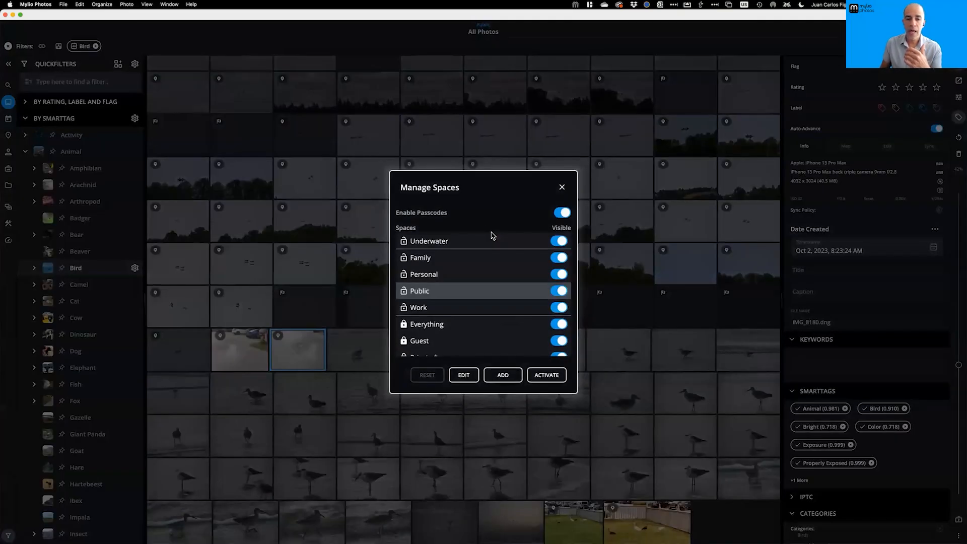
click(503, 375)
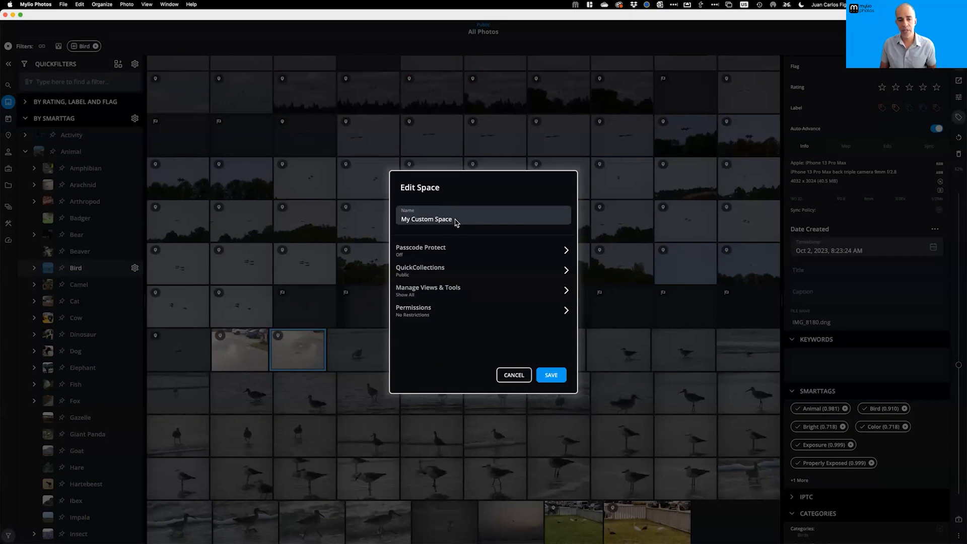
click(454, 218)
text(Birding WOrkspace)
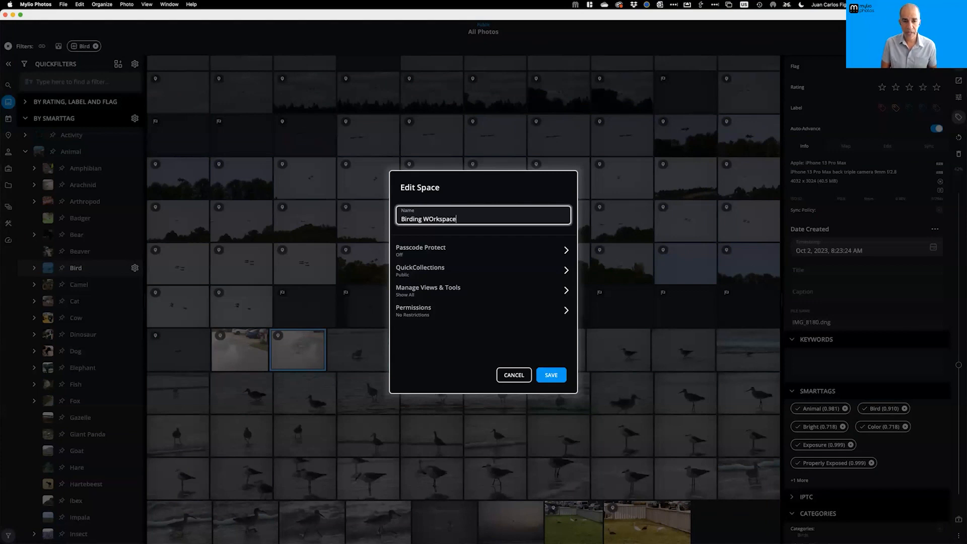
key(BackSpace)
text(o)
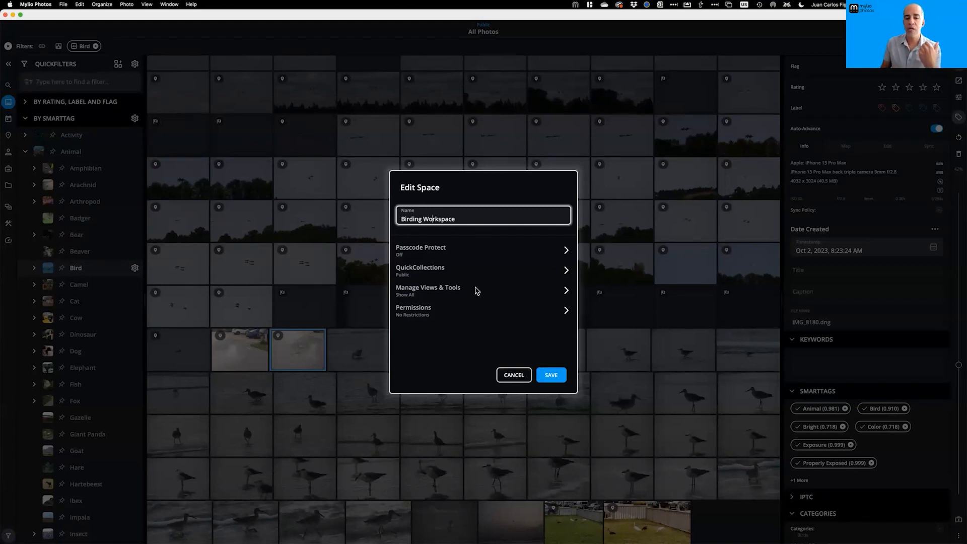
click(467, 221)
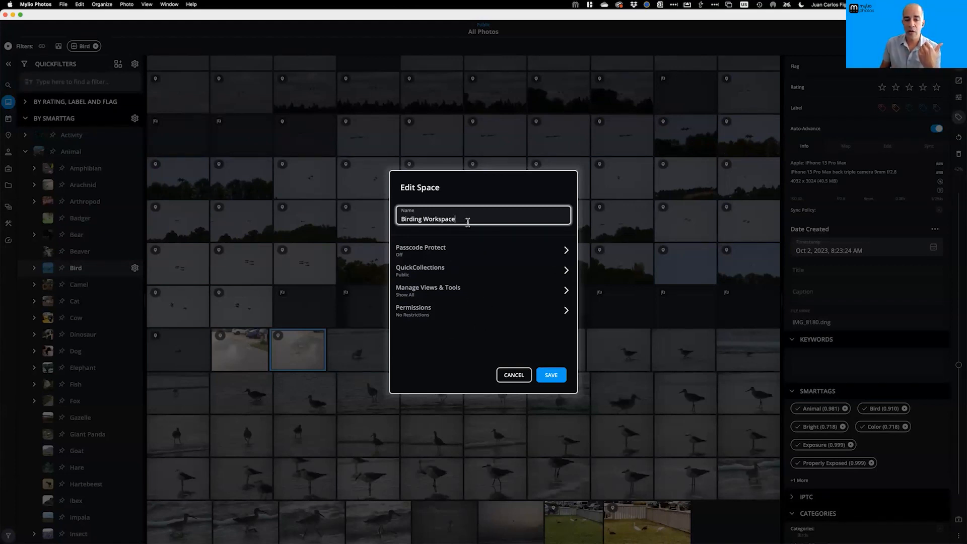
Look through the space's QuickCollections settings, then cancel the space and close Manage Spaces
click(453, 268)
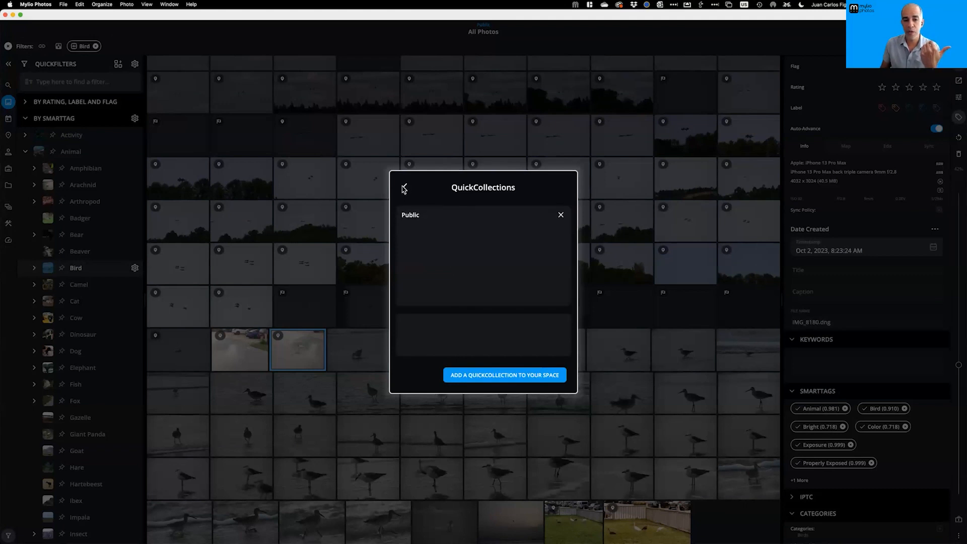
click(404, 189)
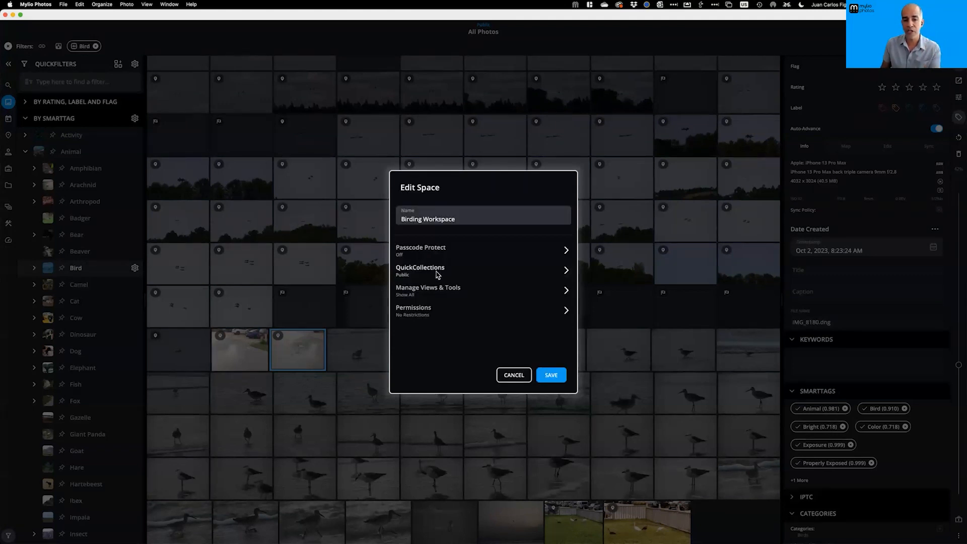
click(451, 273)
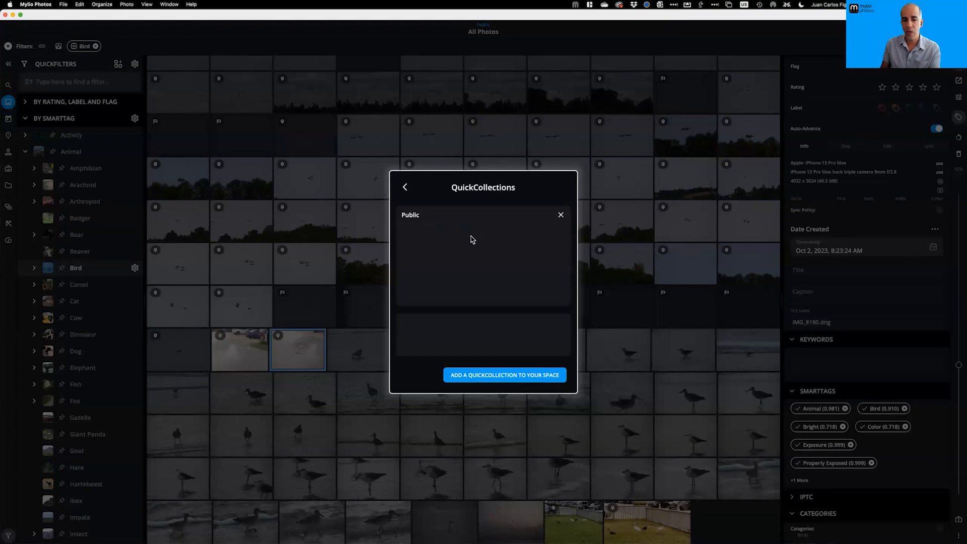
click(494, 373)
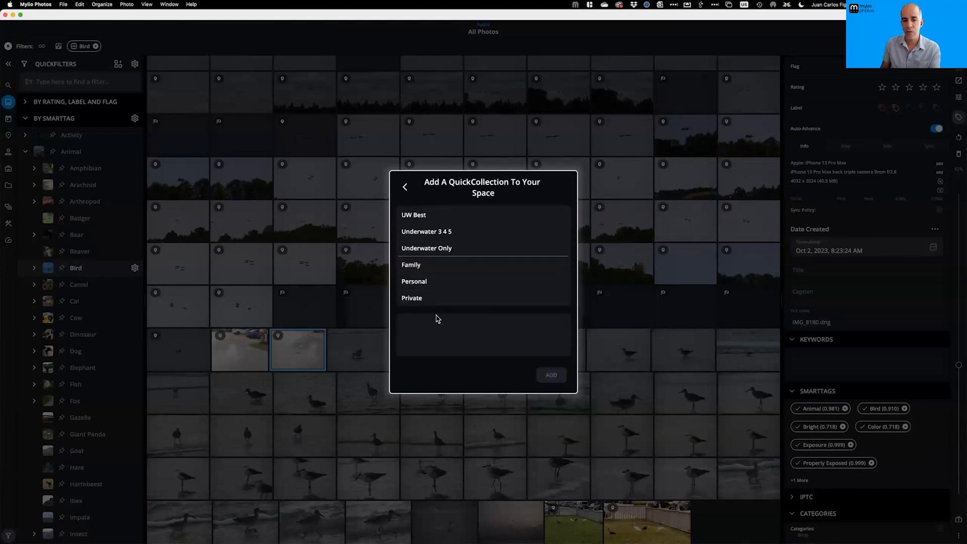
click(406, 191)
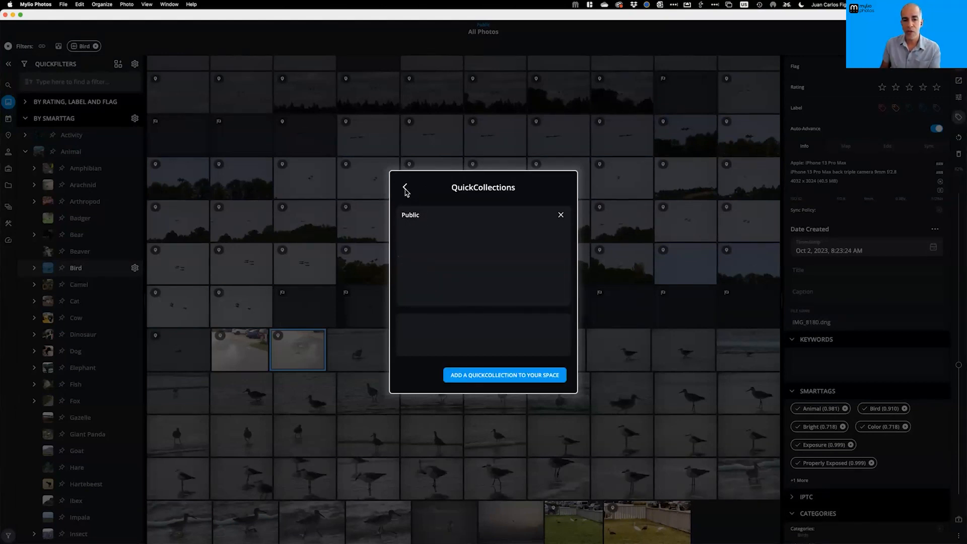
click(406, 191)
click(514, 374)
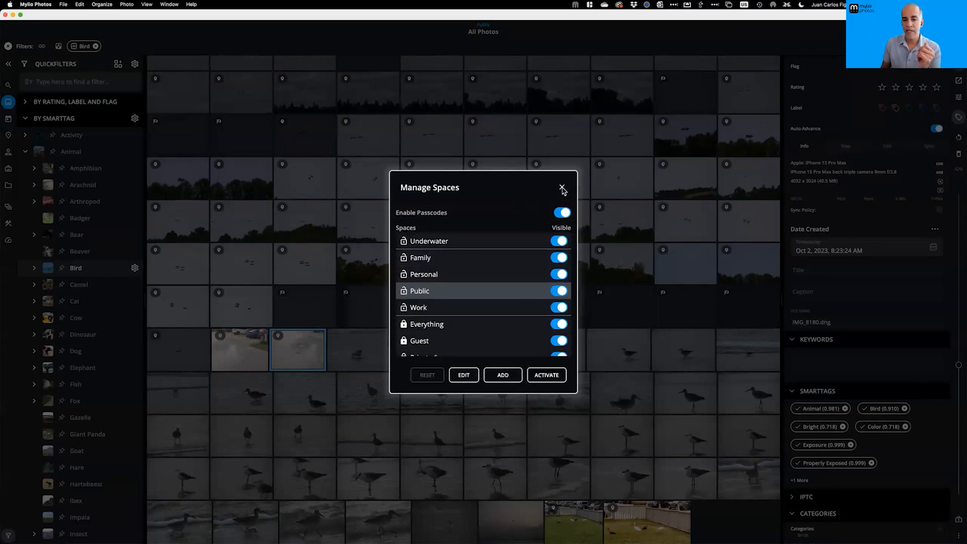
click(562, 189)
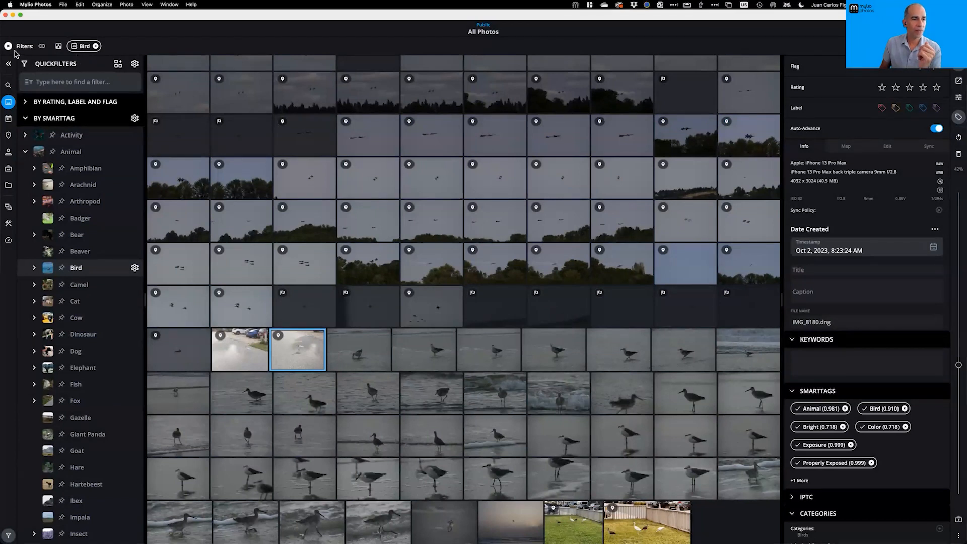
Replace the Bird smart-tag filter with a filter on the Birds category
click(8, 47)
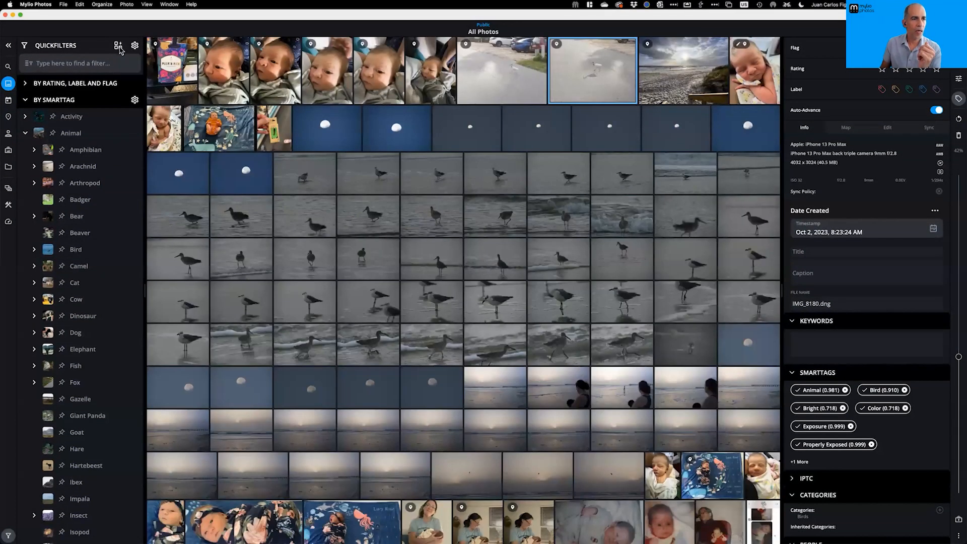
click(118, 46)
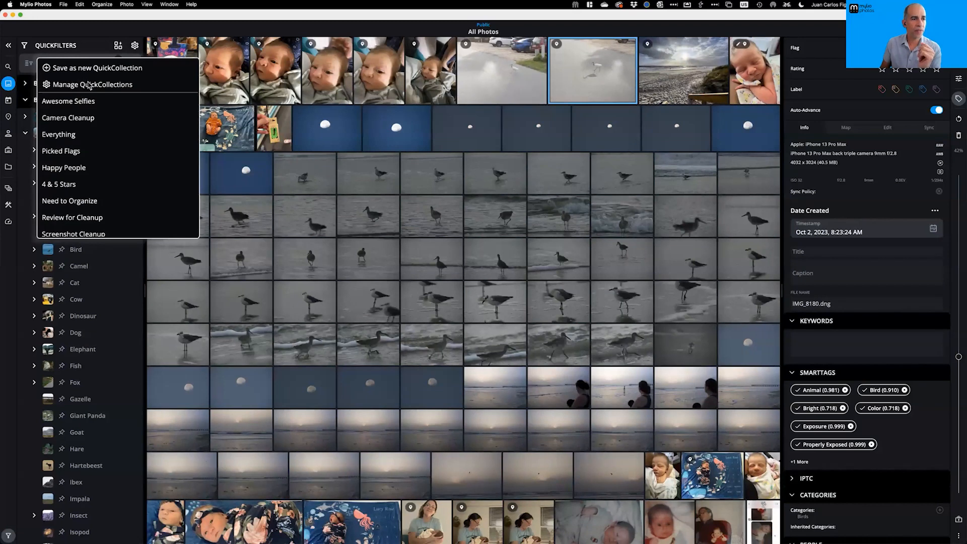
click(100, 85)
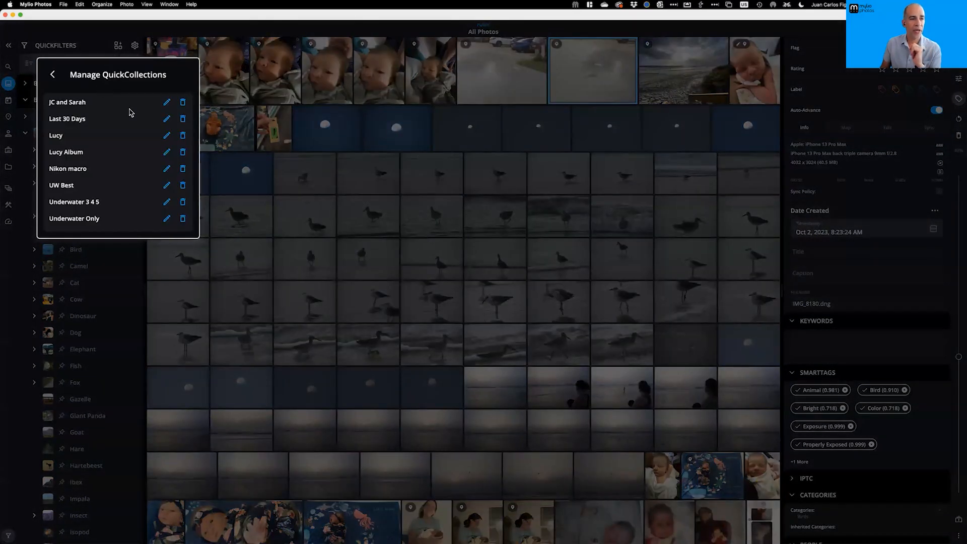
click(53, 76)
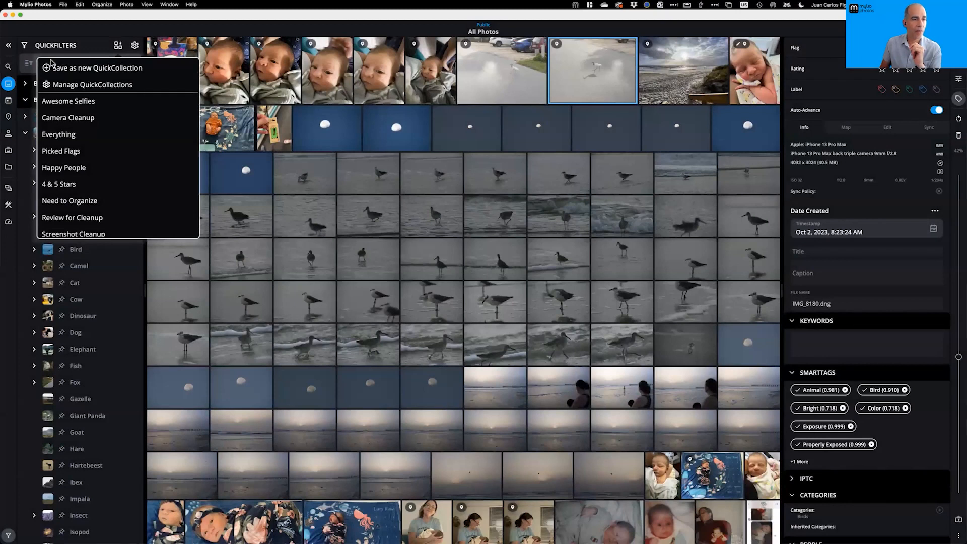
click(110, 47)
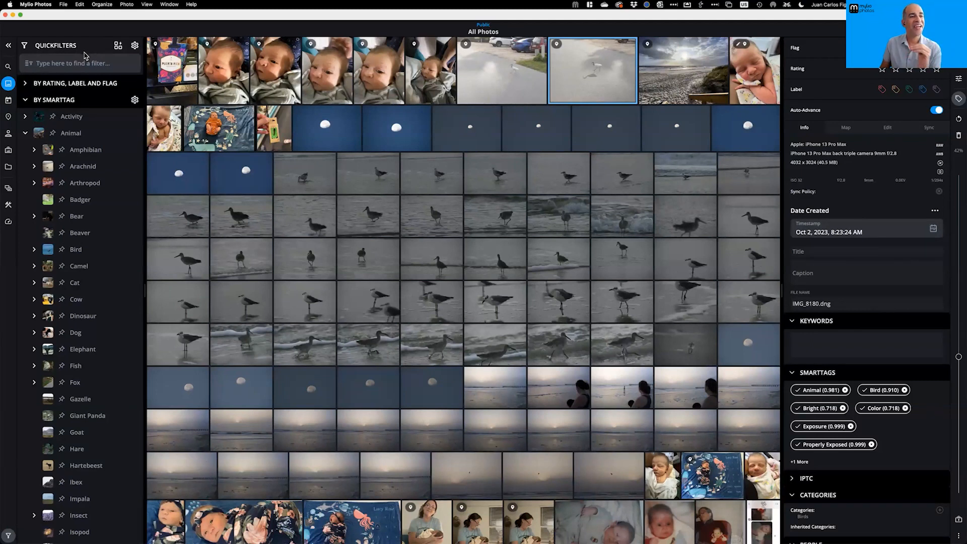
click(26, 99)
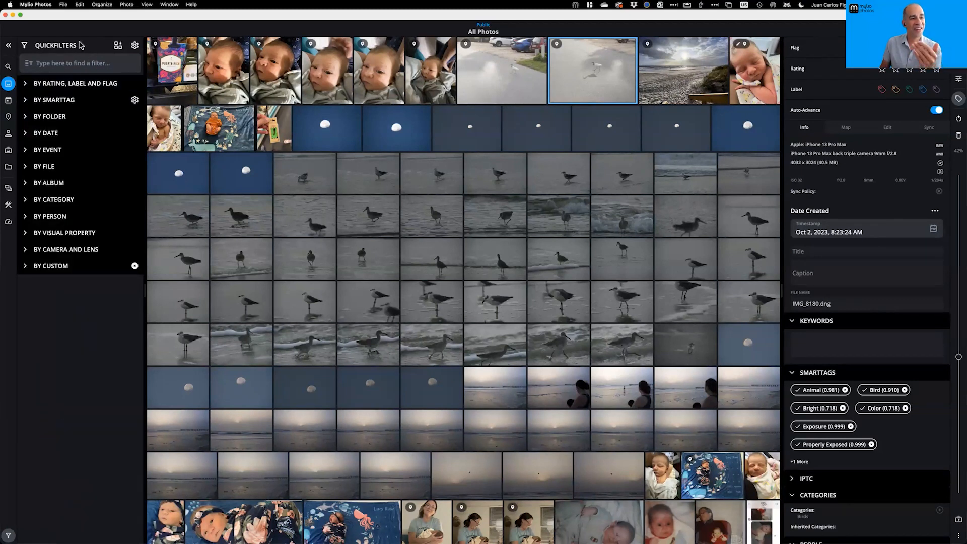
click(26, 200)
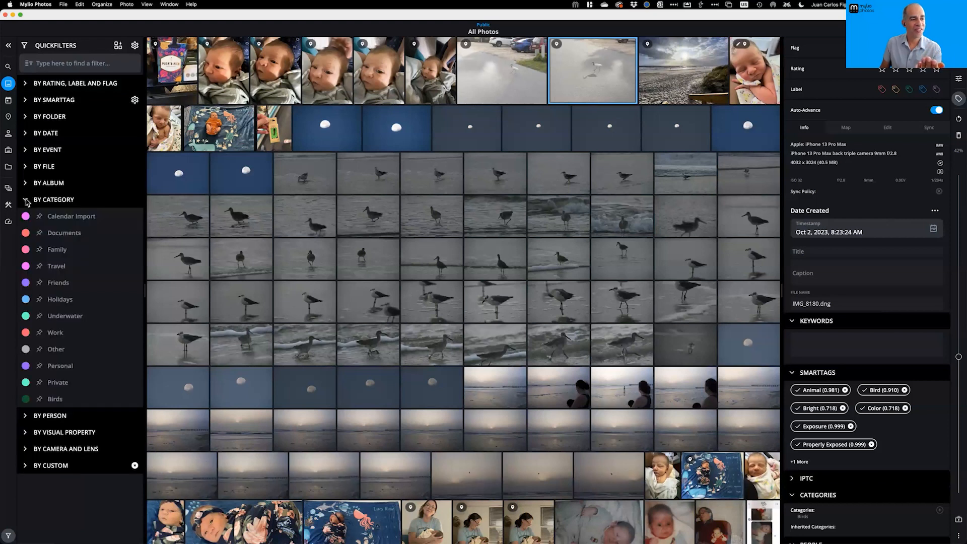
click(52, 399)
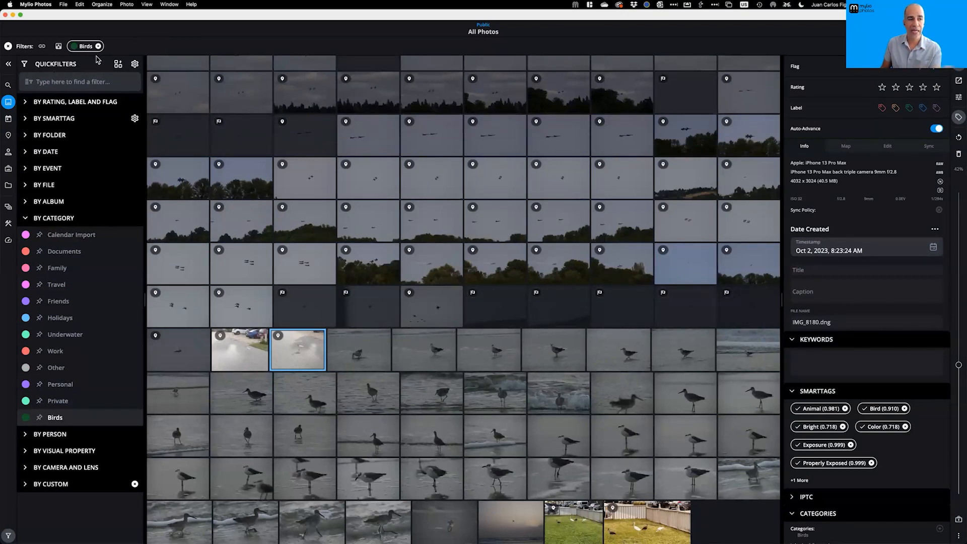
Save the Birds category filter as a QuickCollection named 'Birding', then clear the filter
click(119, 66)
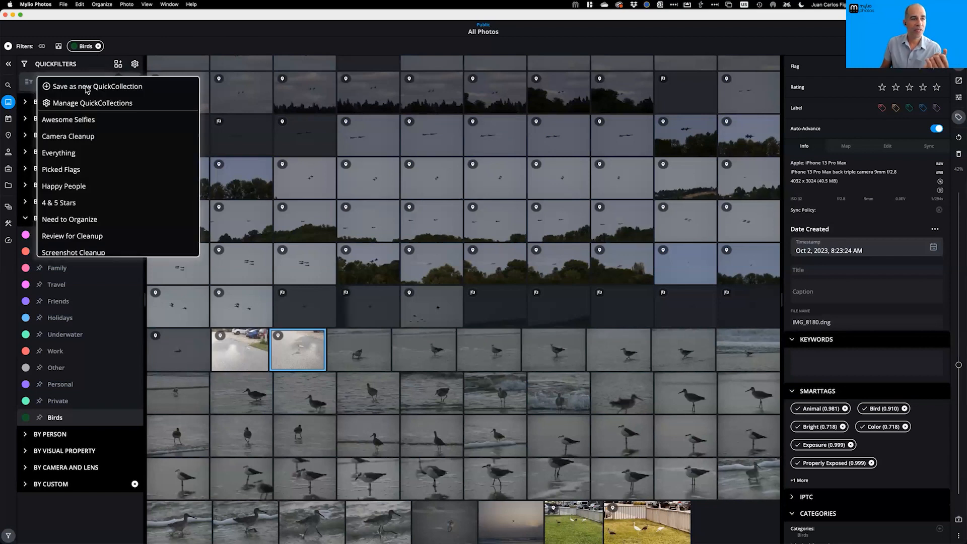
click(87, 87)
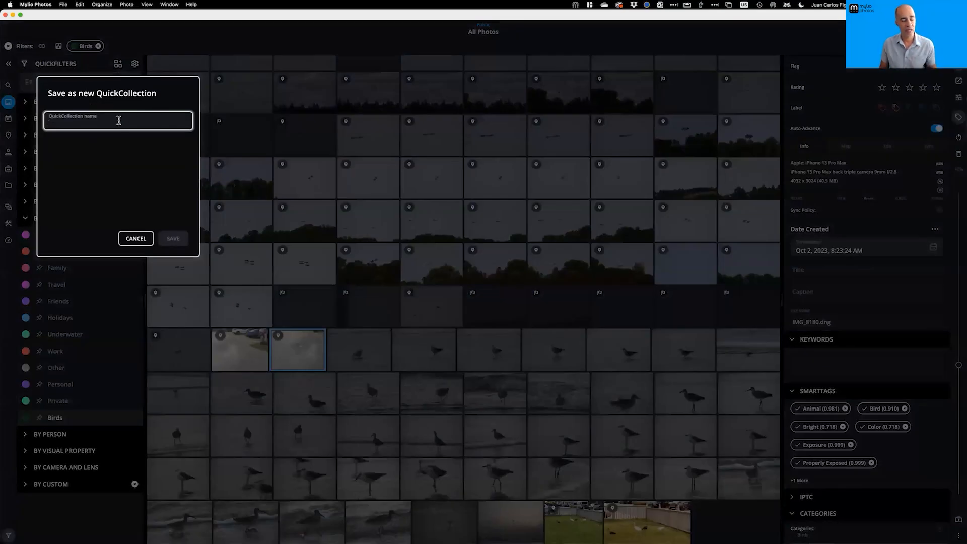
text(Birding)
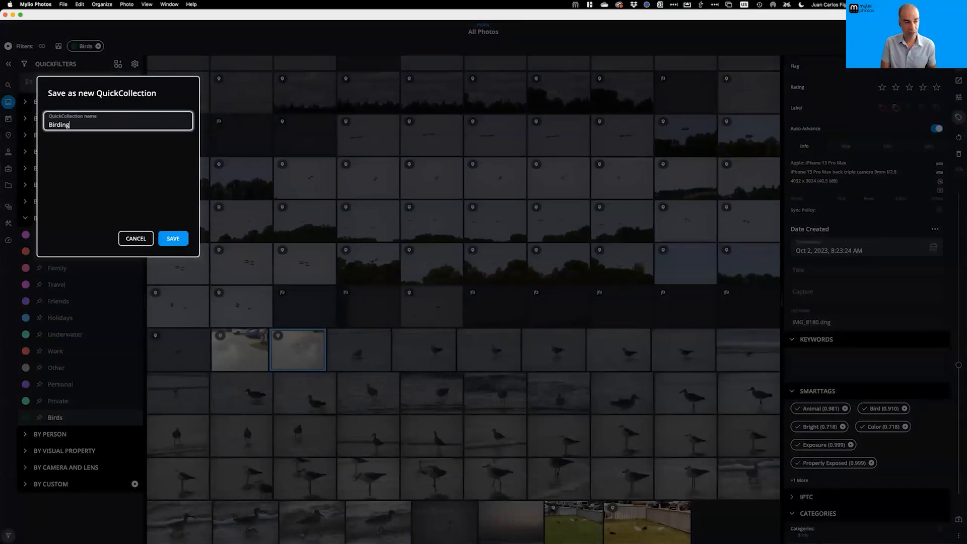
click(175, 238)
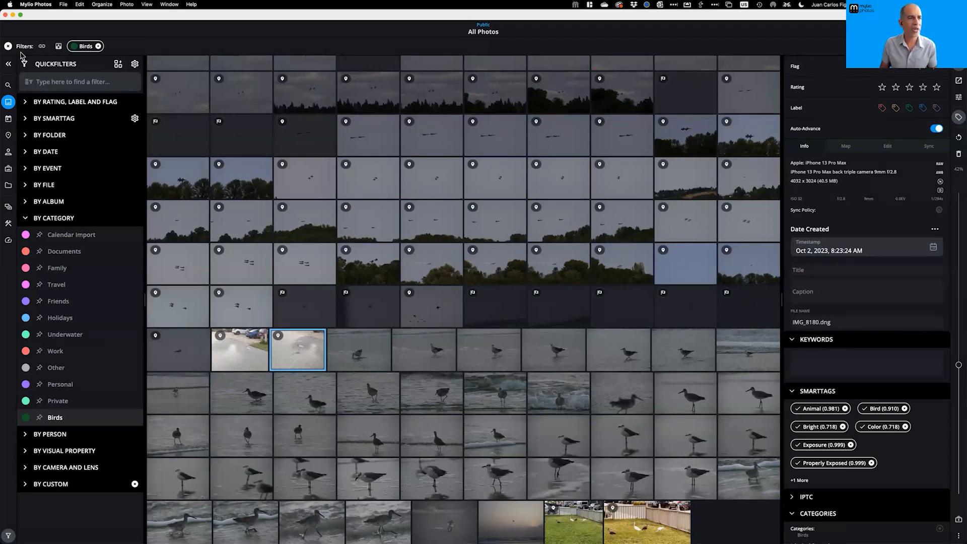
click(8, 45)
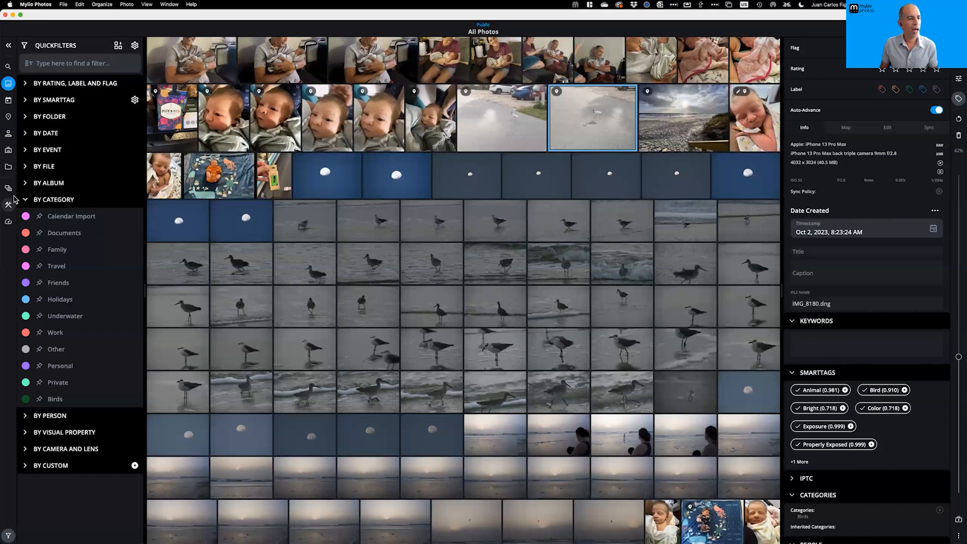
Unlock Manage Spaces with the master passcode and add a new space named 'Birding Workspace'
click(8, 188)
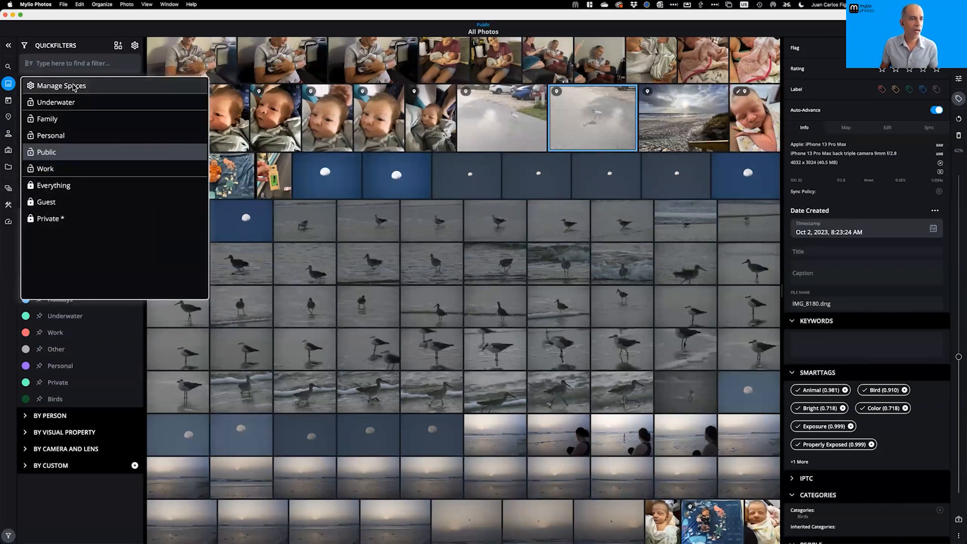
click(61, 86)
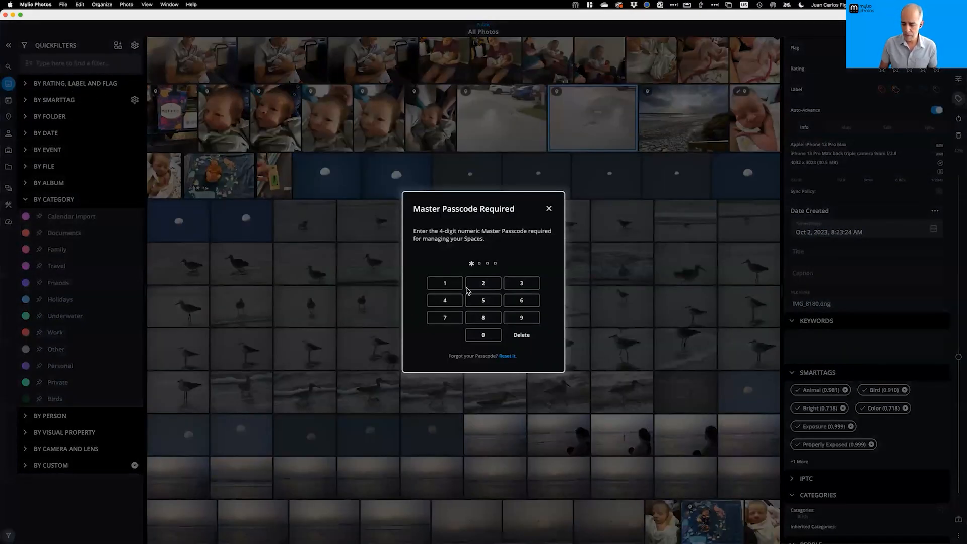
click(466, 289)
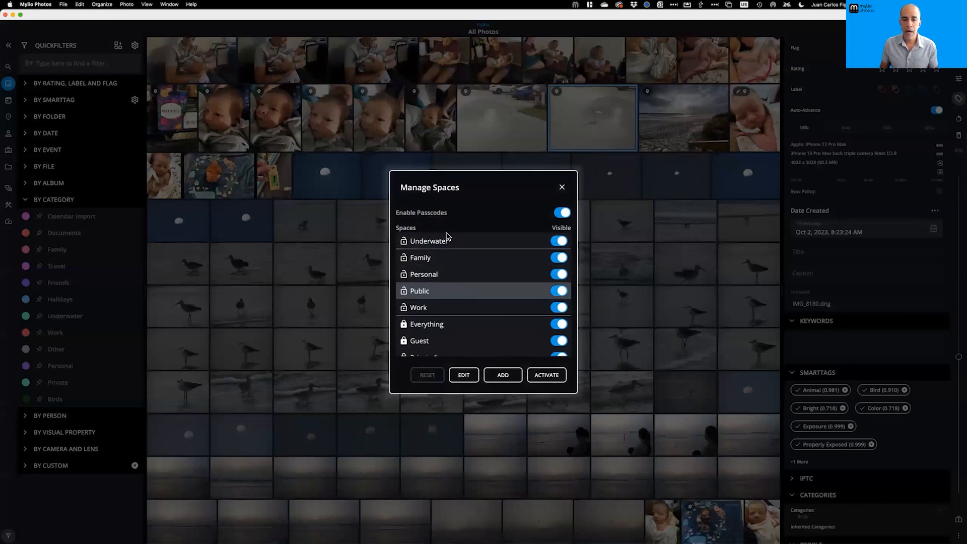
click(503, 375)
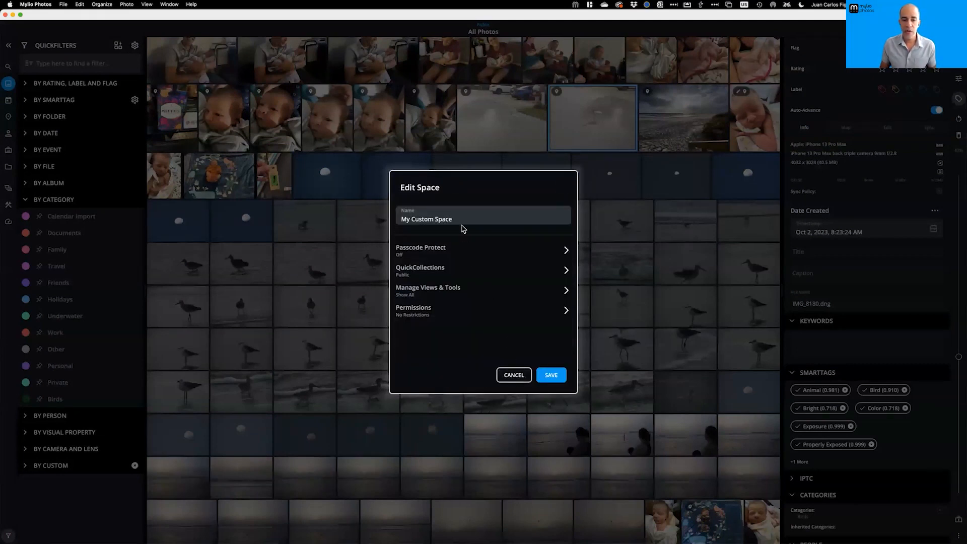
click(460, 219)
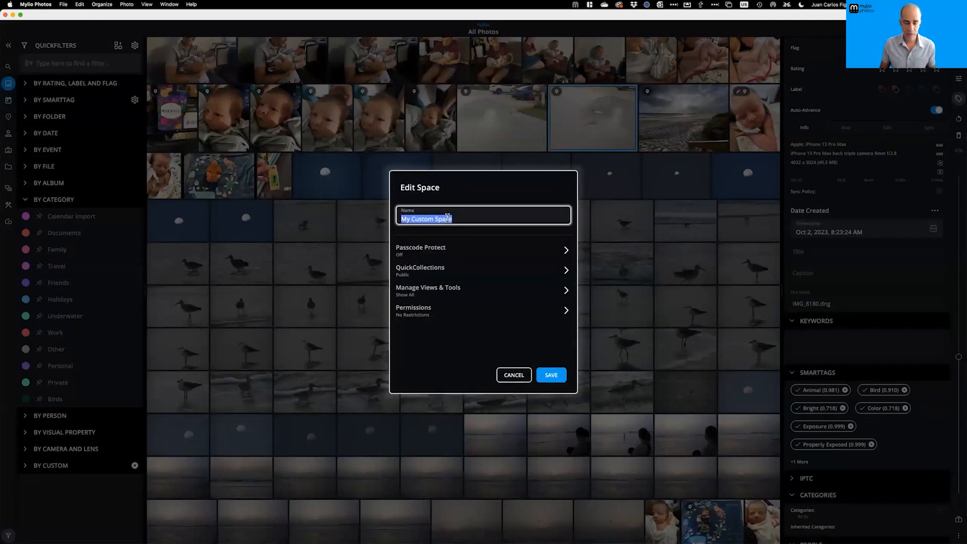
text(Birding Workspace)
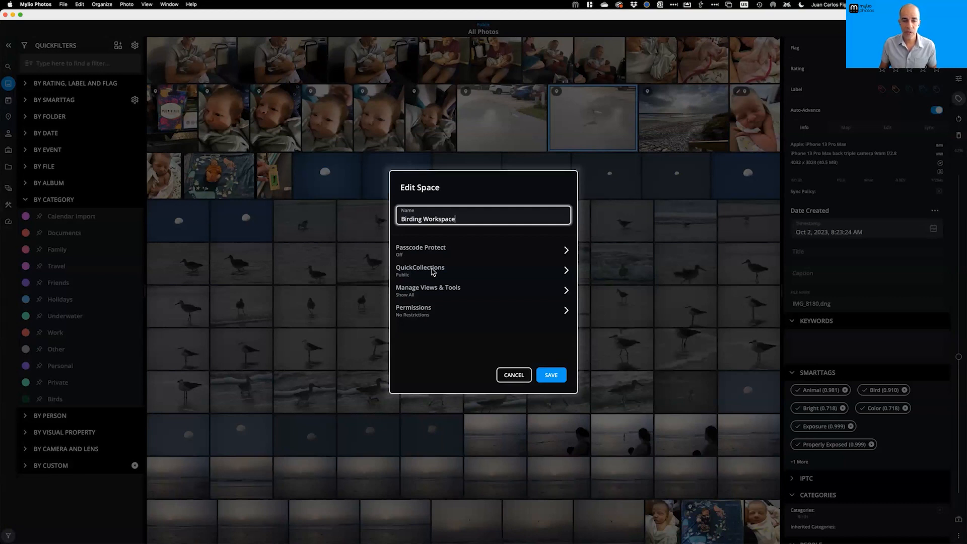
Remove Public from the new space's QuickCollections and add the Birding QuickCollection
click(428, 271)
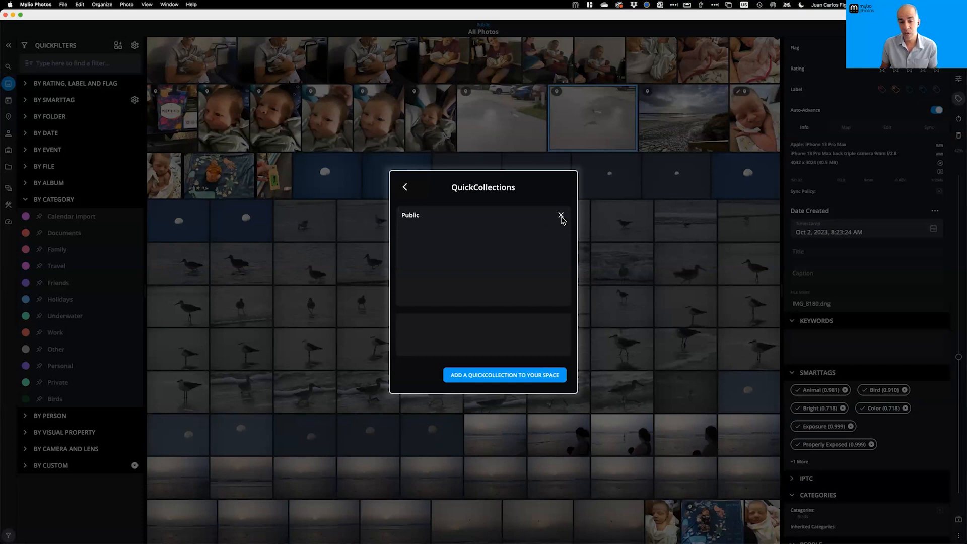
click(561, 215)
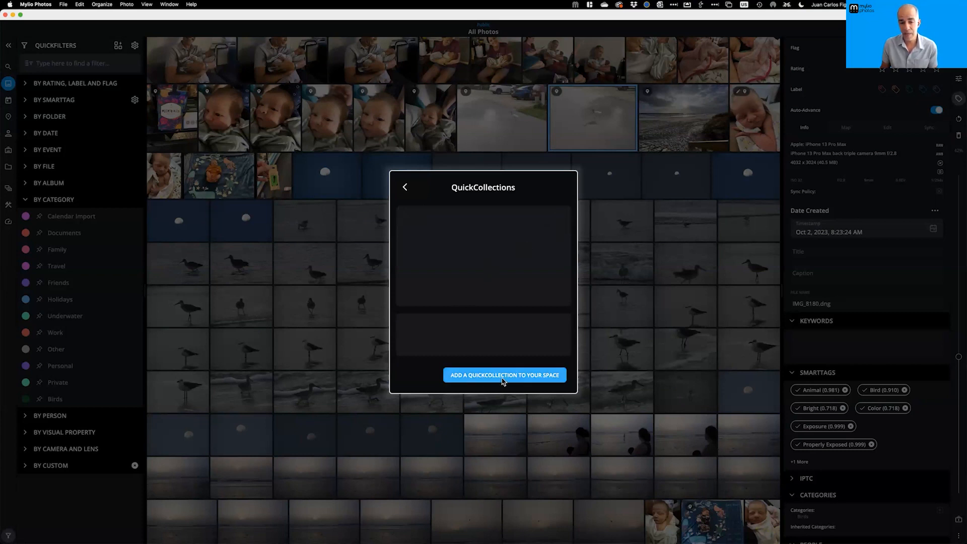
click(502, 378)
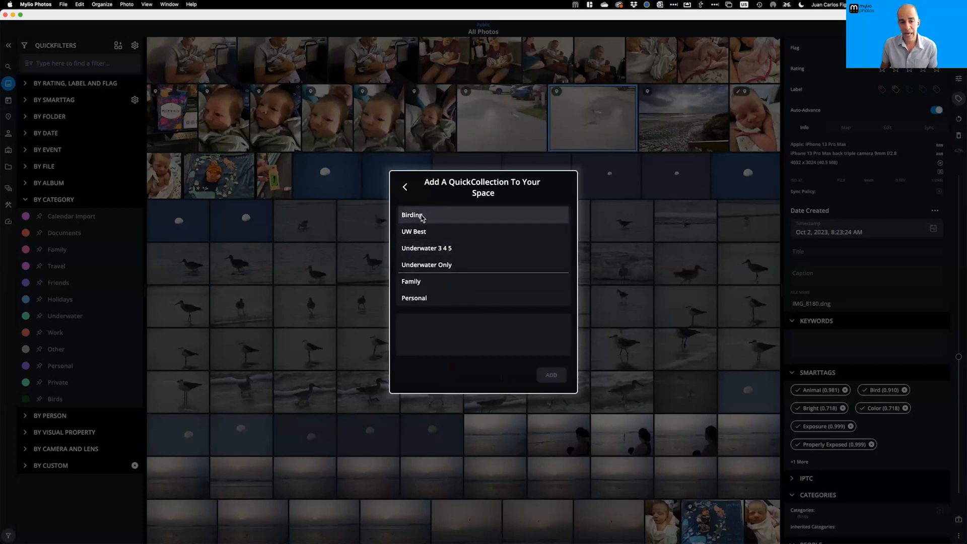
click(422, 217)
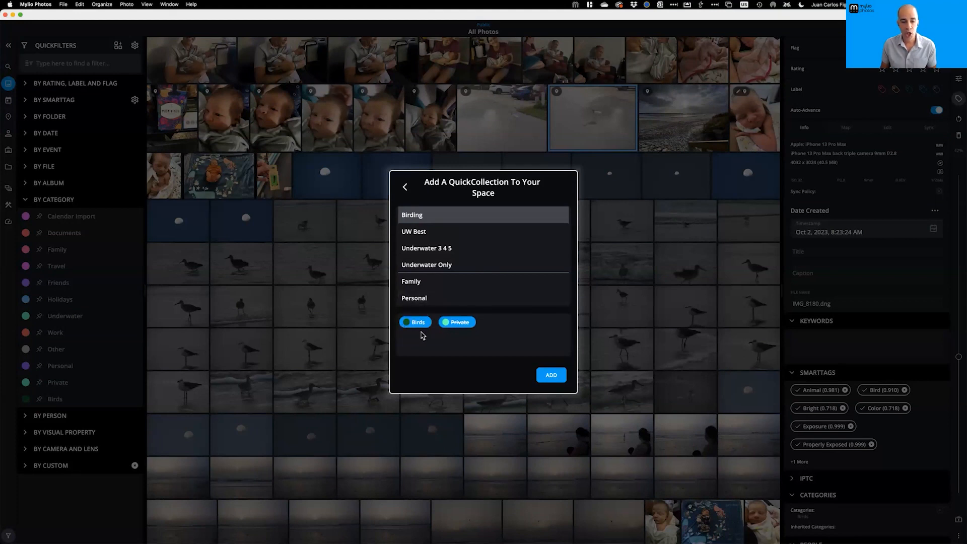
click(551, 375)
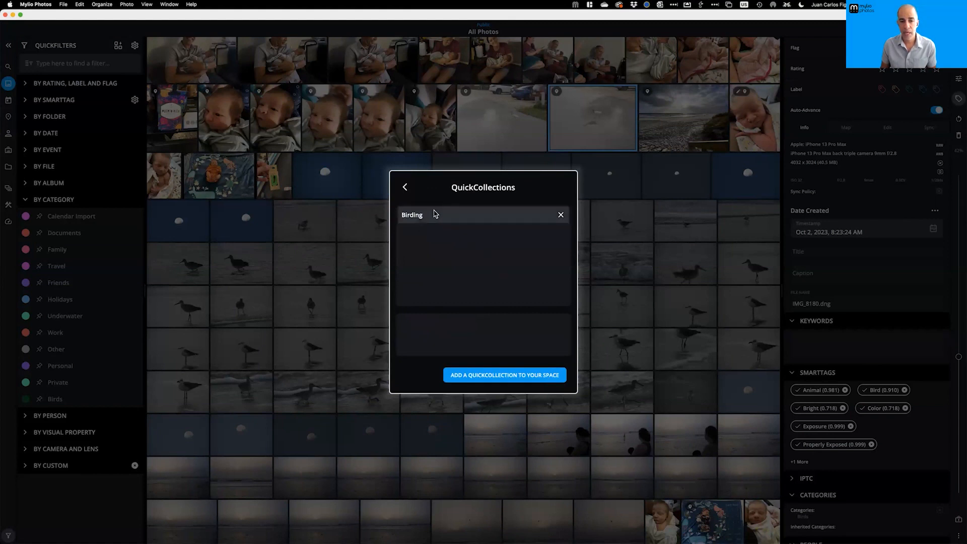
click(405, 190)
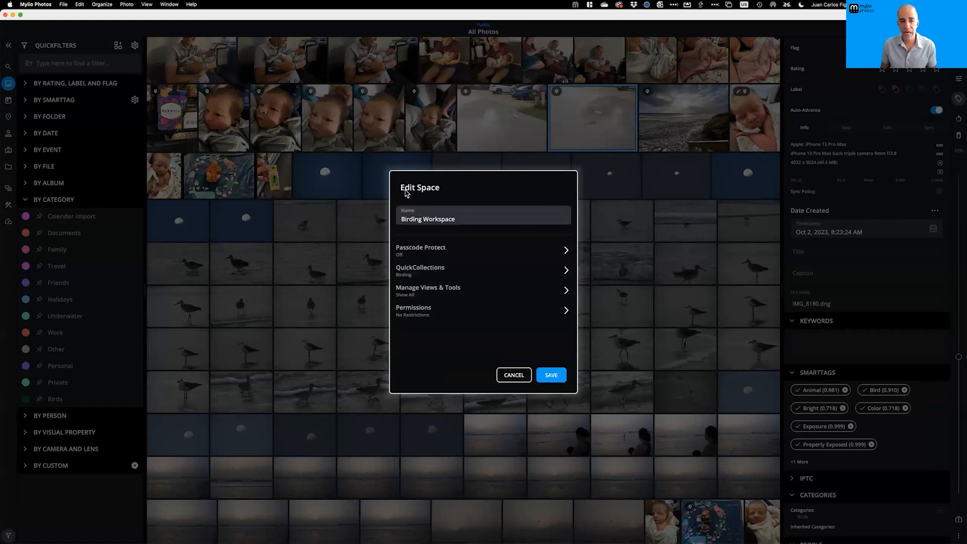
Save Birding Workspace, hide the filters sidebar and switch the library to Birding Workspace
click(551, 374)
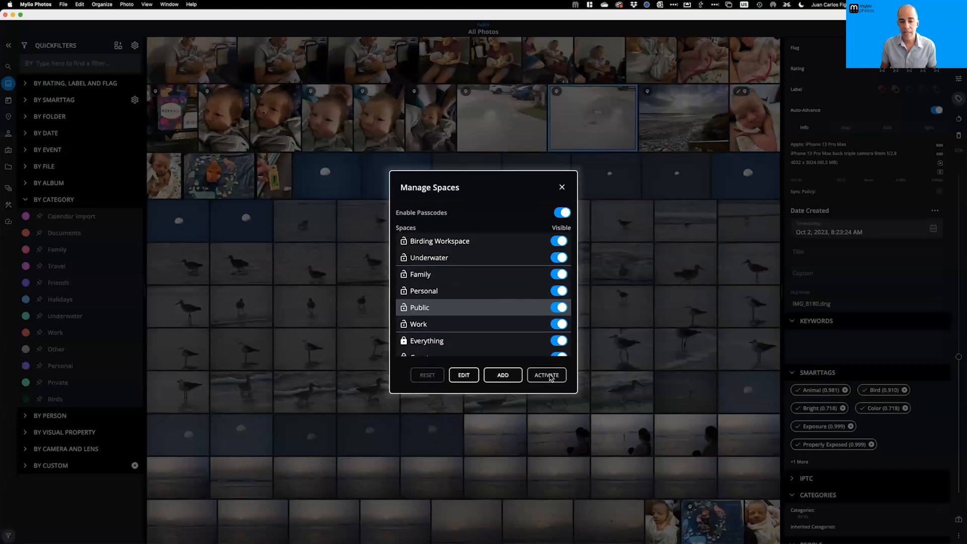
click(465, 245)
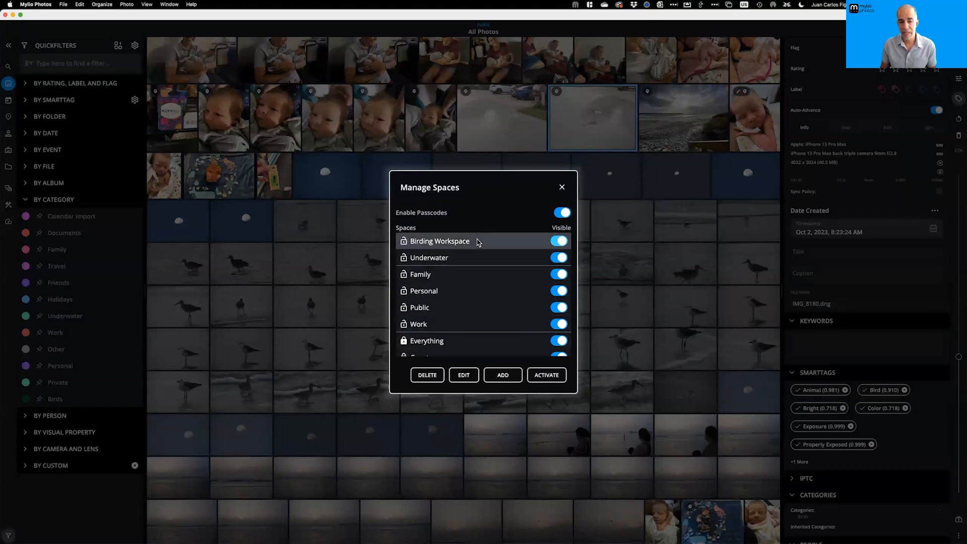
click(561, 187)
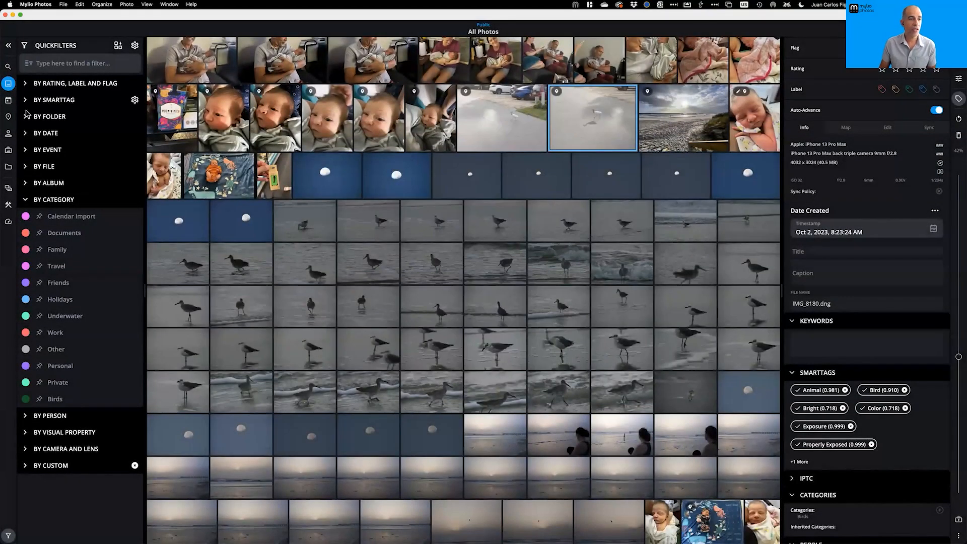
click(9, 45)
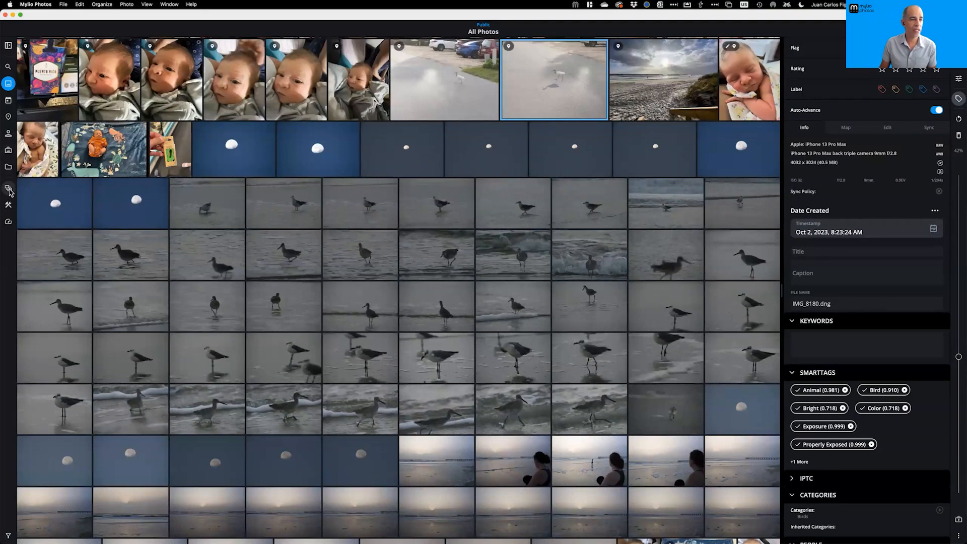
click(78, 103)
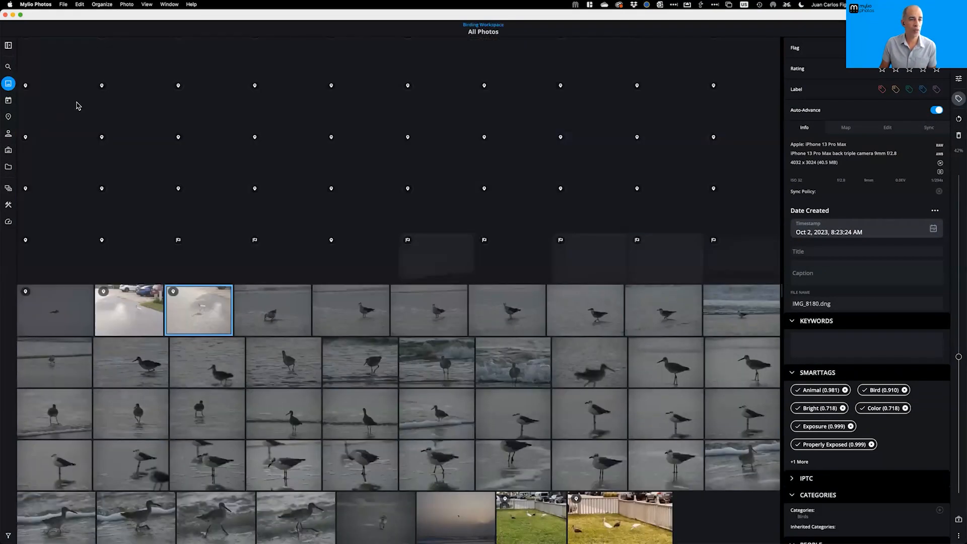
Browse Birding Workspace as calendar year tiles from 2005 to 2029, then switch to its Albums view
click(8, 99)
scroll(302, 270, up, 2)
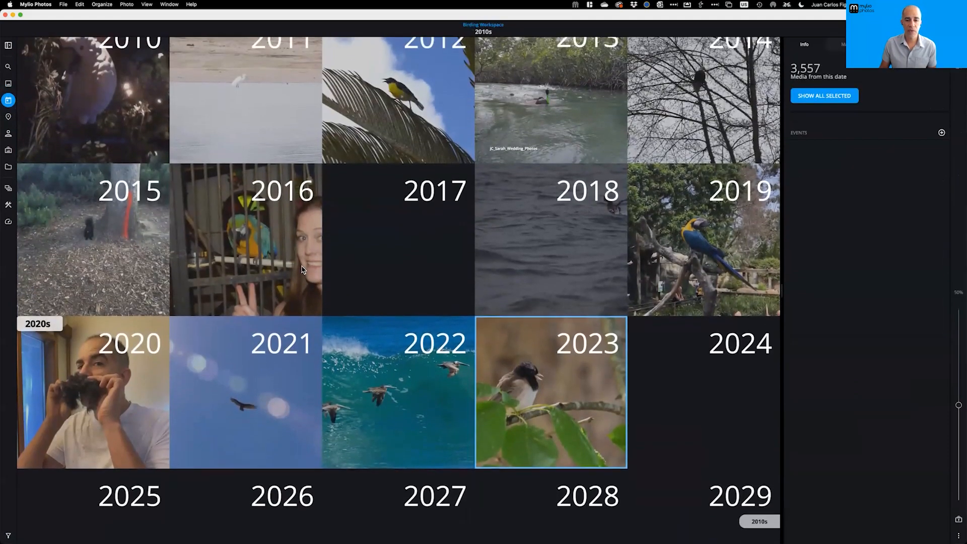
scroll(206, 379, up, 5)
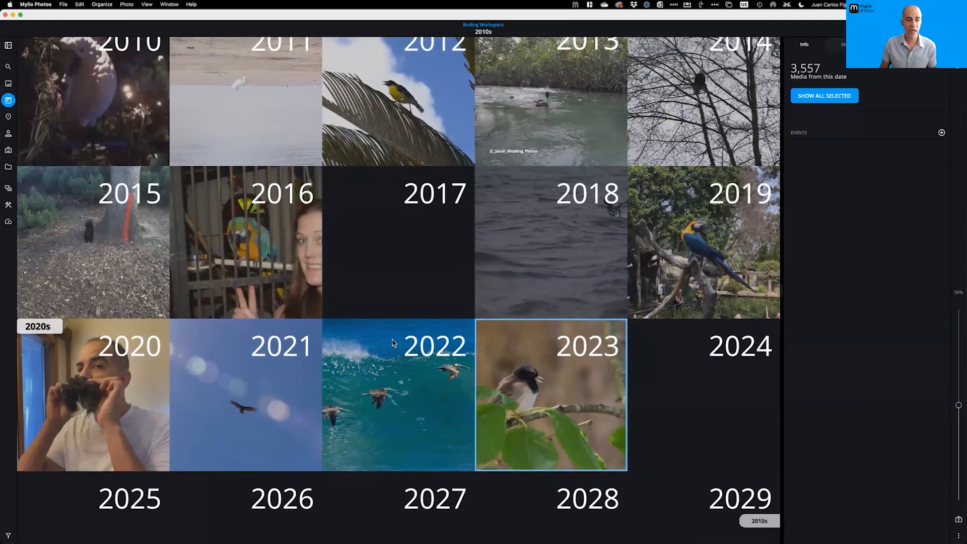
scroll(99, 419, down, 3)
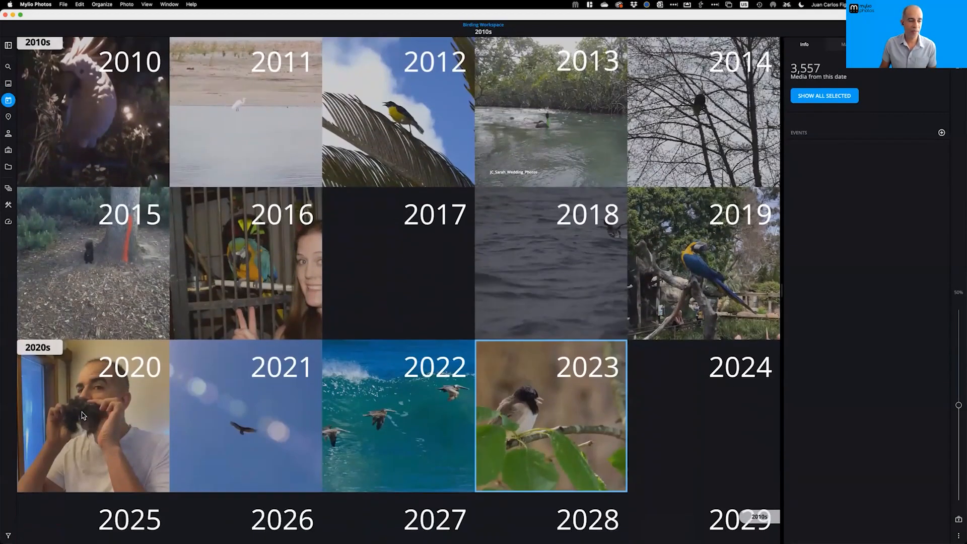
scroll(442, 339, up, 3)
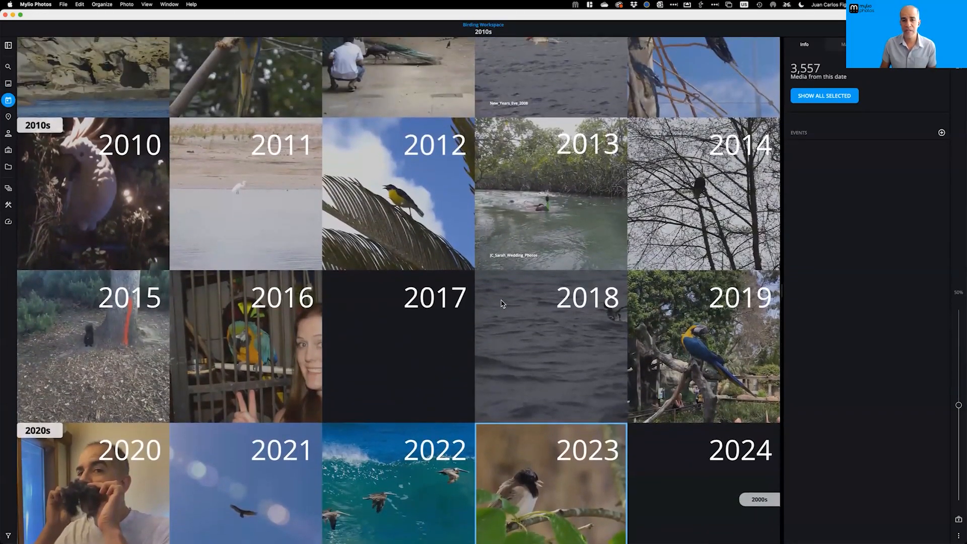
scroll(504, 302, up, 2)
scroll(288, 224, up, 8)
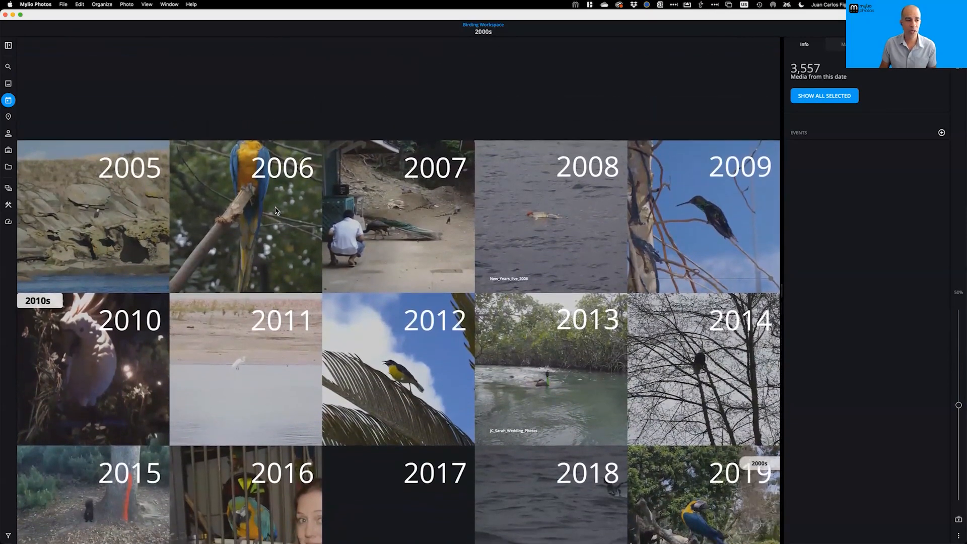
scroll(289, 225, down, 12)
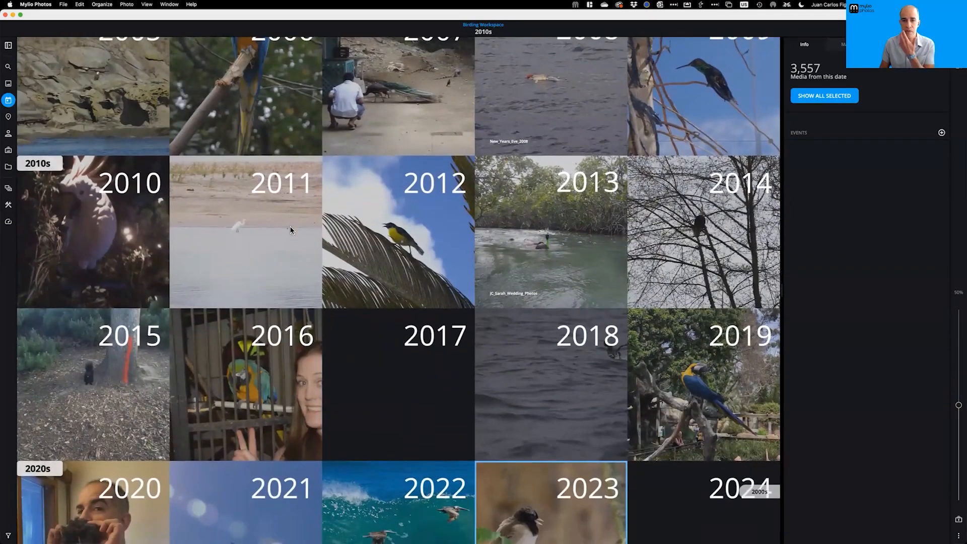
scroll(282, 232, down, 4)
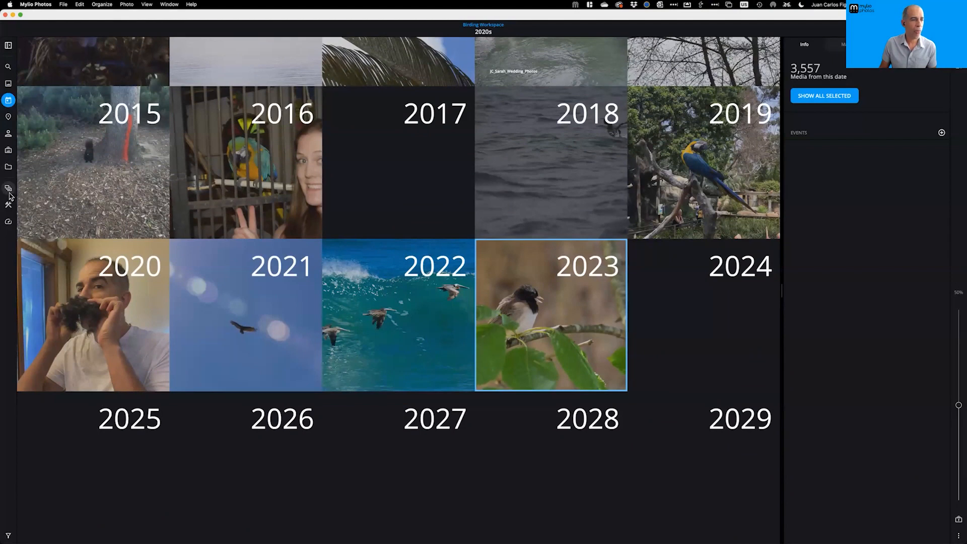
click(8, 150)
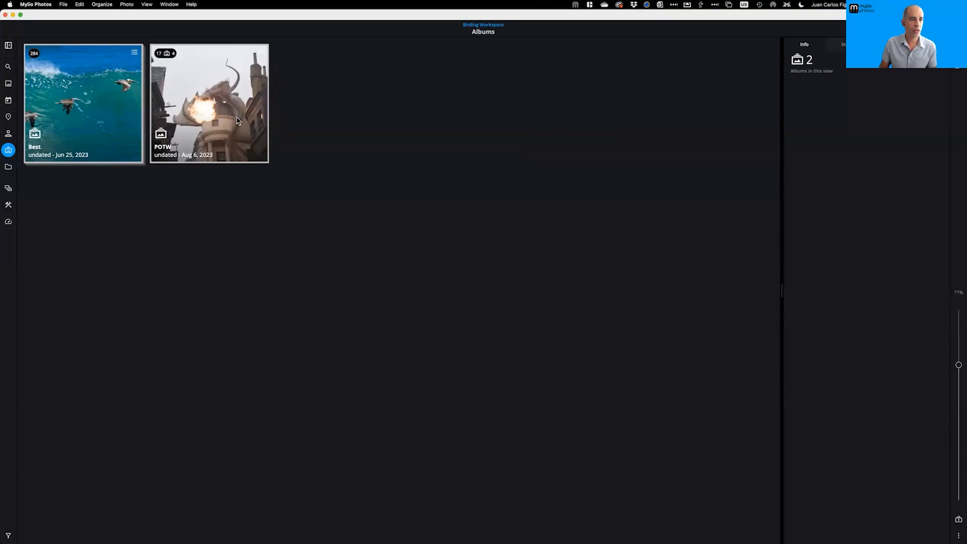
Open Mylio Pictures › From_Aperture › From MobileMe › Port_Arthur_Visit and inspect the first photo's Birds category
click(8, 166)
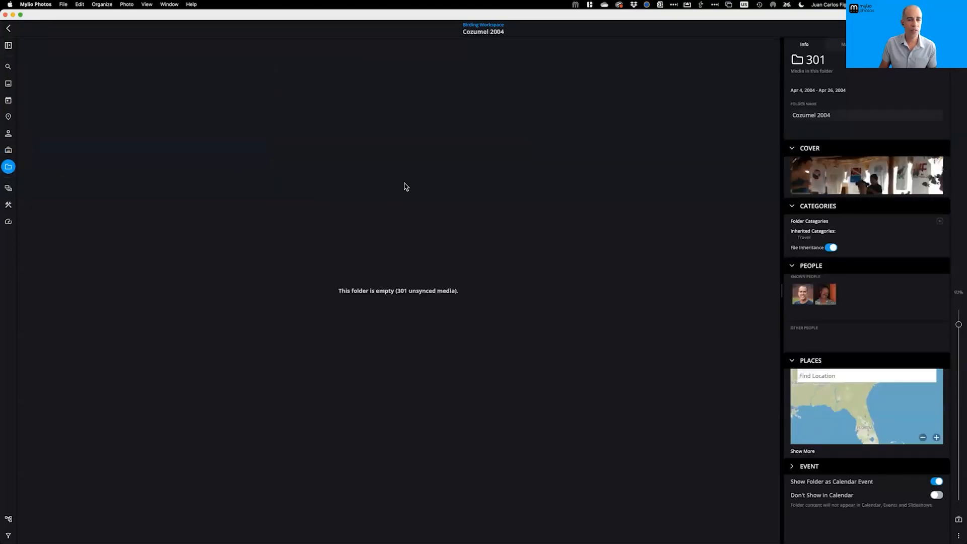
click(8, 168)
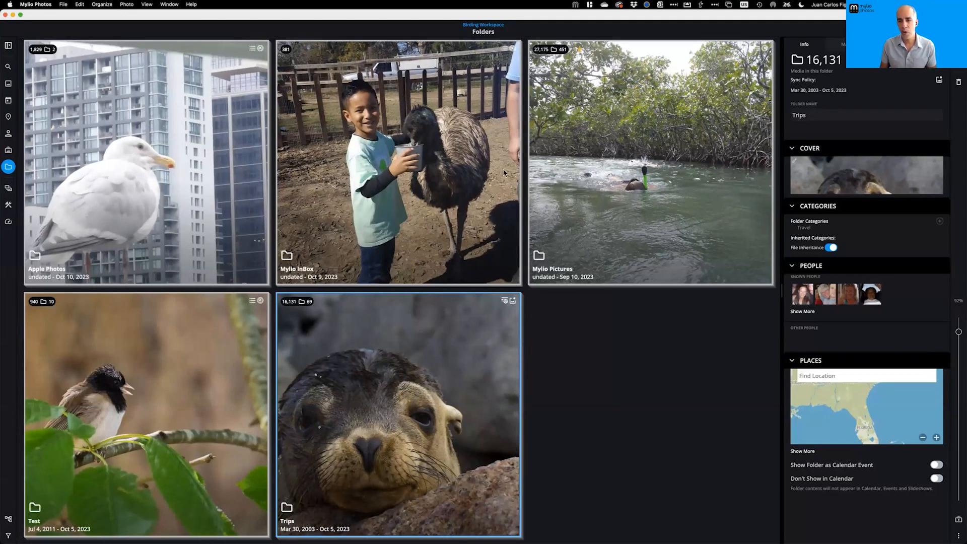
double_click(632, 214)
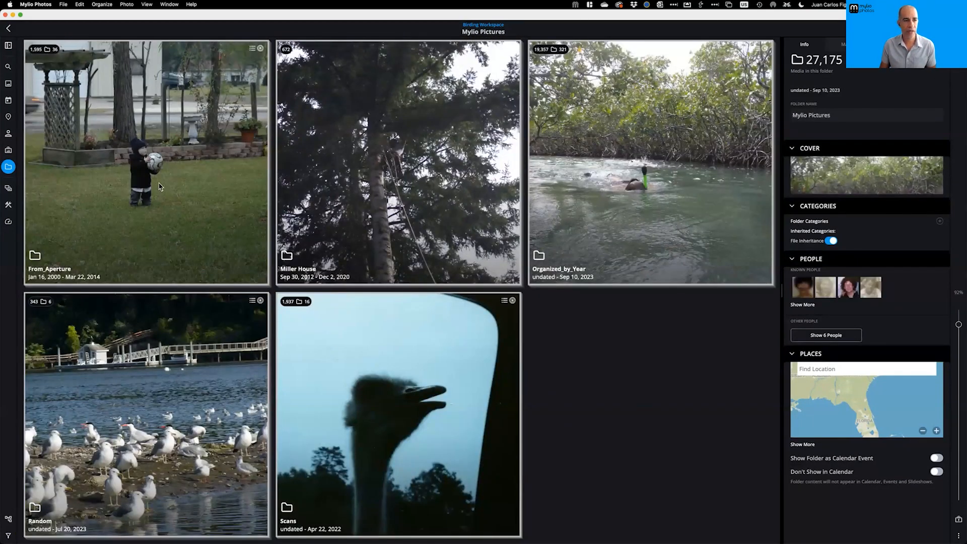
double_click(149, 179)
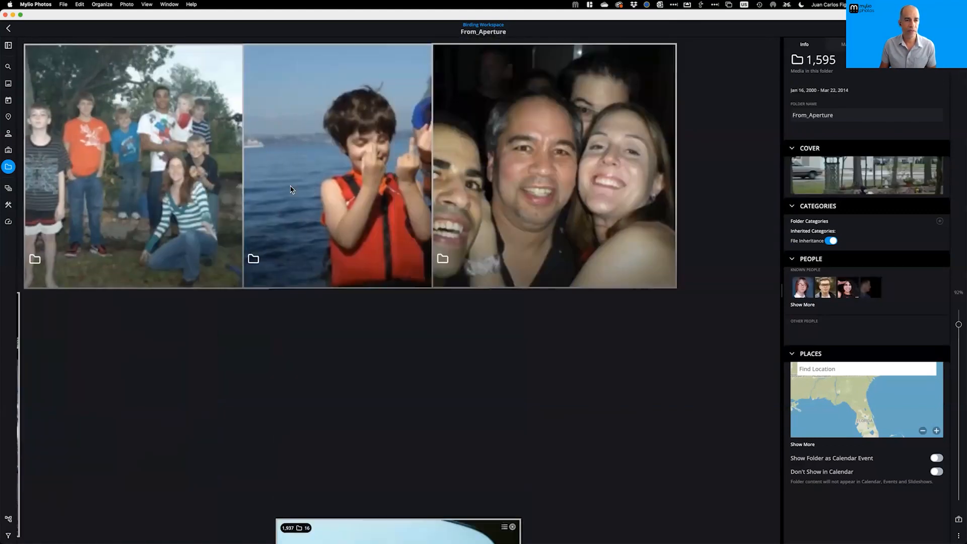
double_click(173, 190)
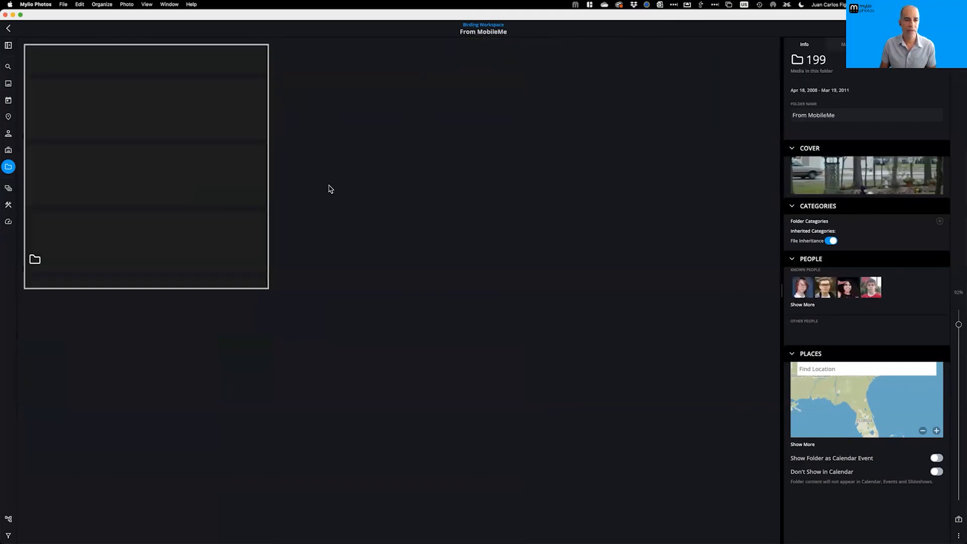
double_click(149, 180)
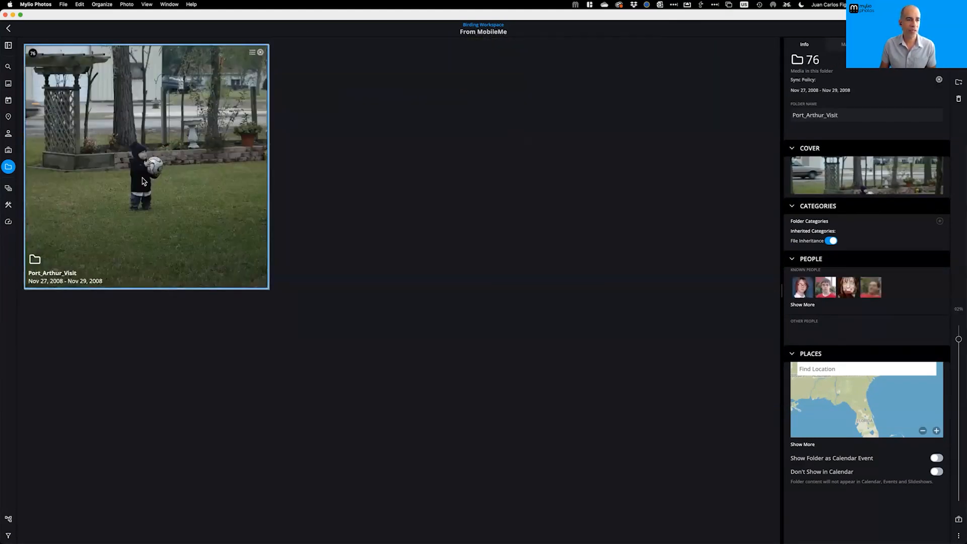
click(77, 89)
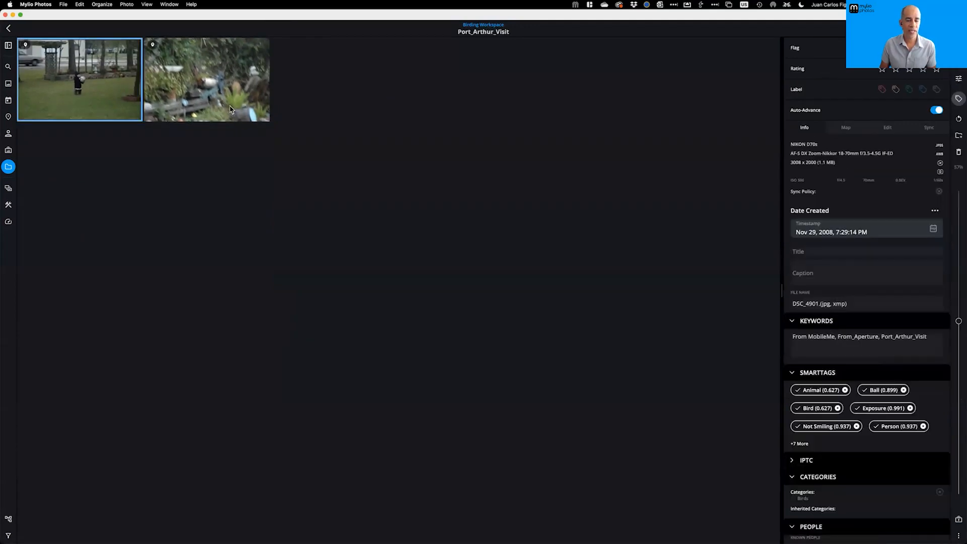
scroll(902, 355, down, 5)
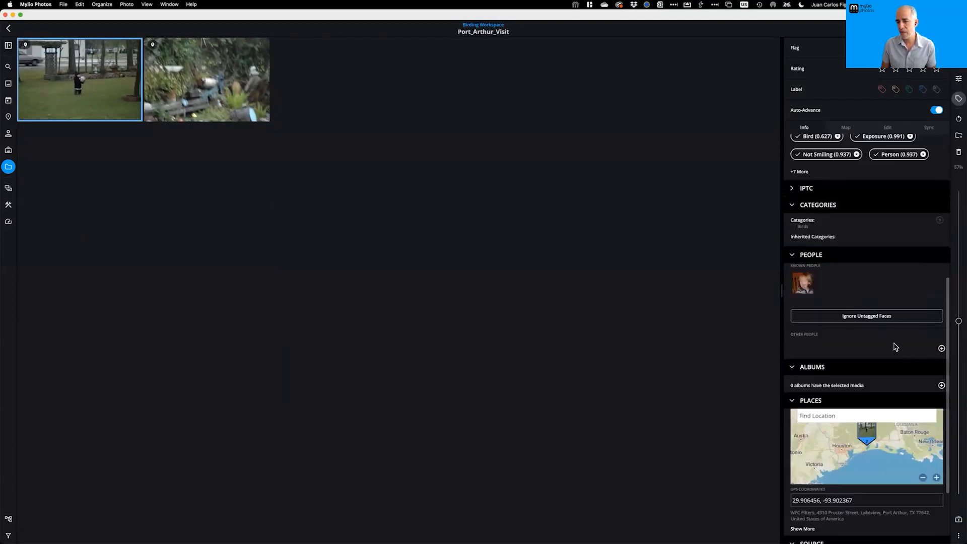
Remove the Birds category from the first Port_Arthur_Visit photo
click(939, 221)
click(841, 272)
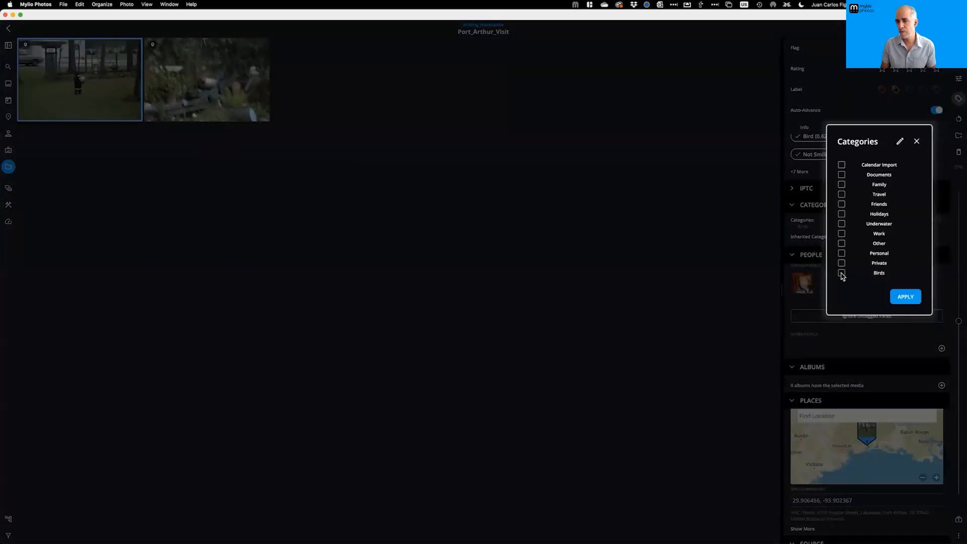
click(905, 296)
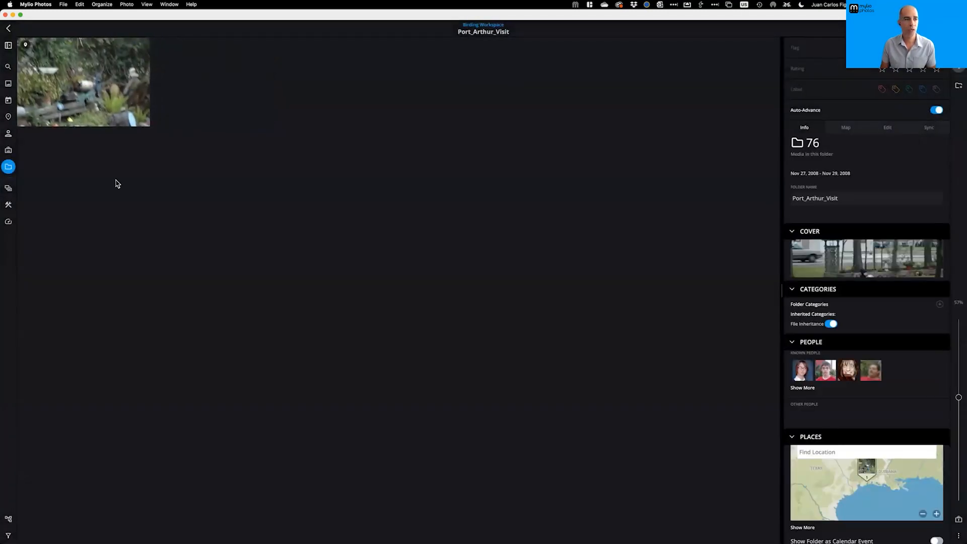
Go back up four folder levels to the top-level Folders view
click(9, 28)
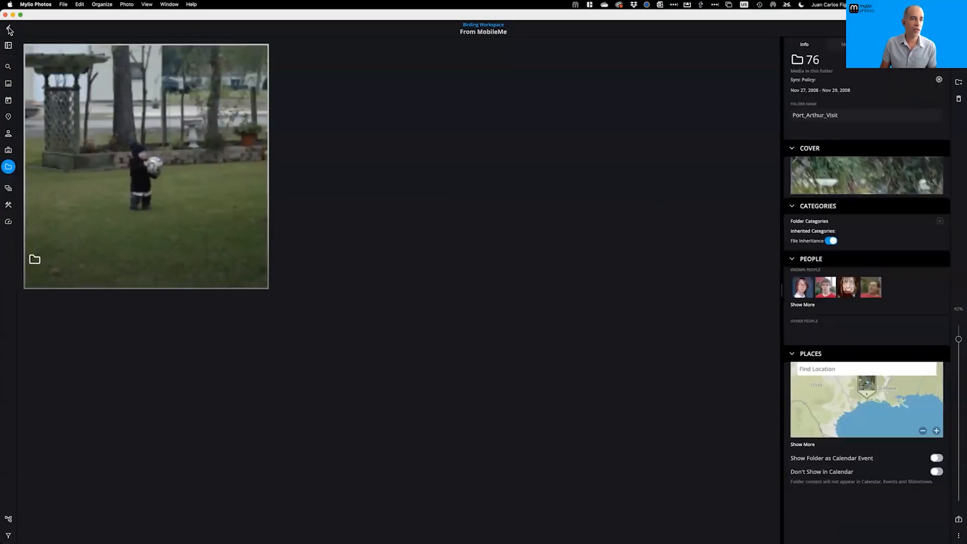
click(9, 29)
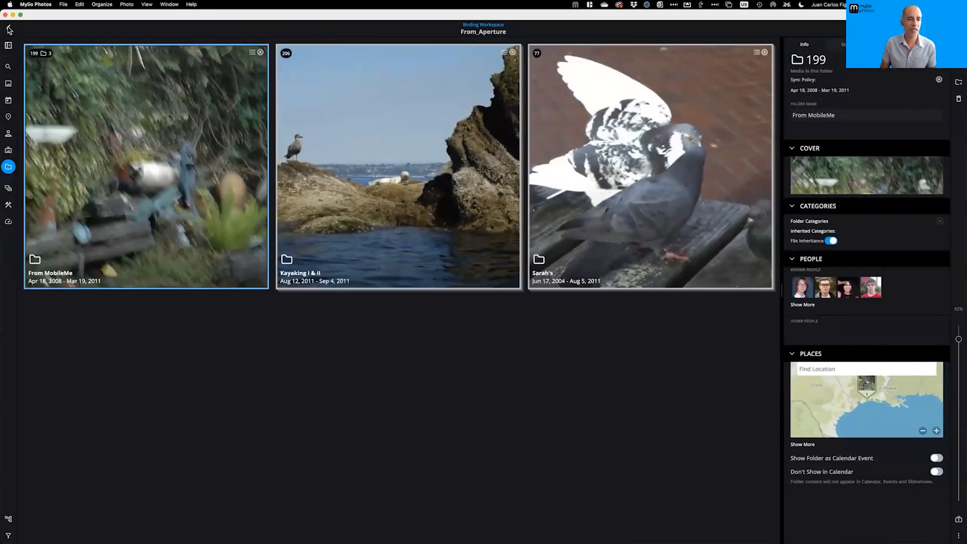
click(9, 29)
click(9, 29)
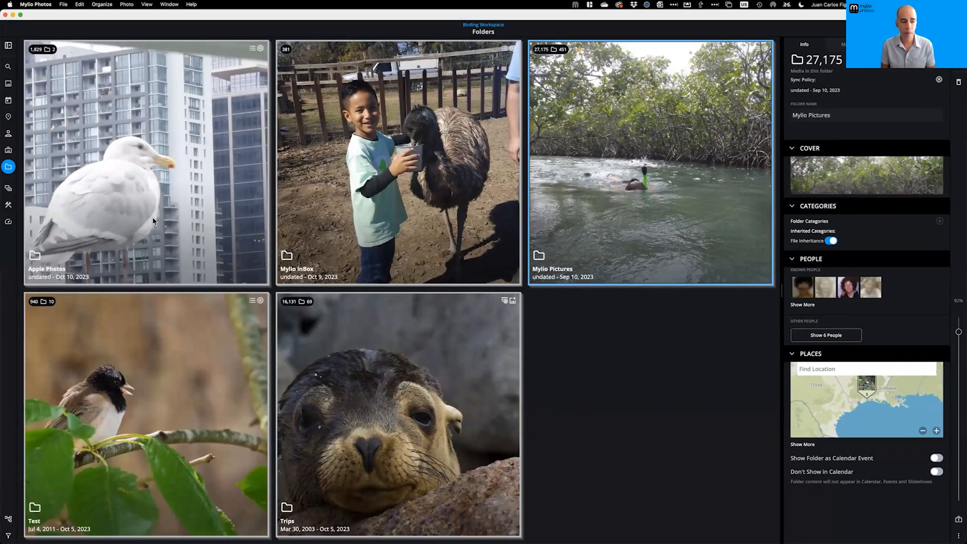
Show the list of spaces, with Birding Workspace at the top
click(9, 190)
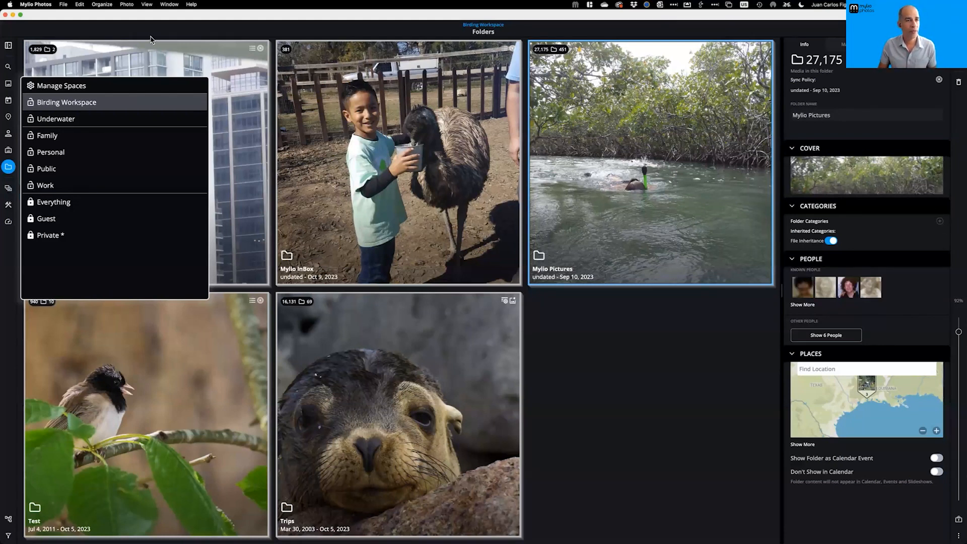
Switch to the Public space and show its All Photos grid
click(56, 84)
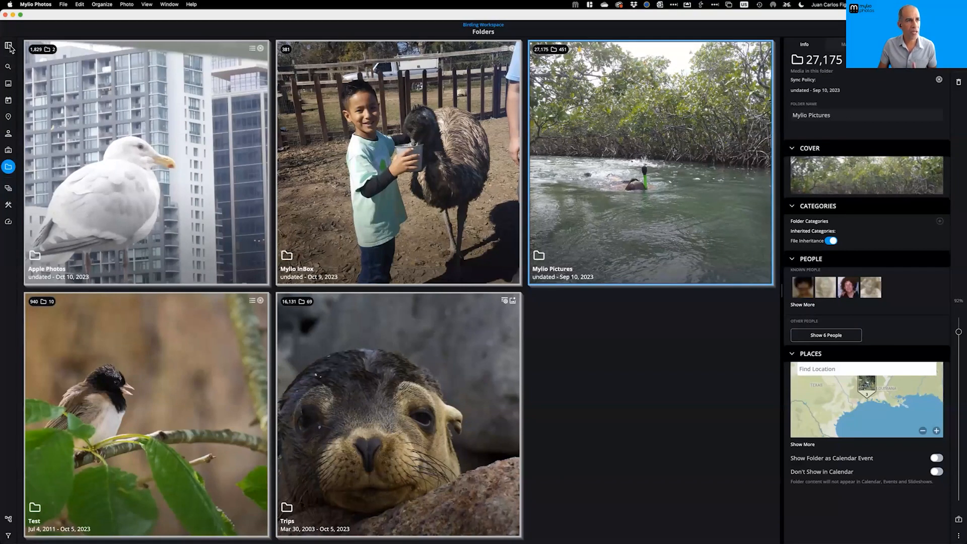
click(8, 188)
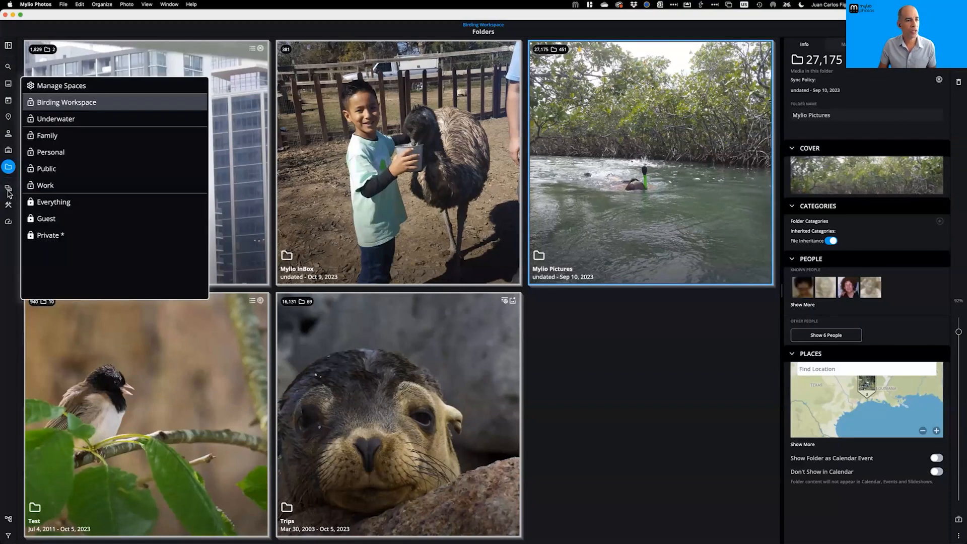
click(54, 172)
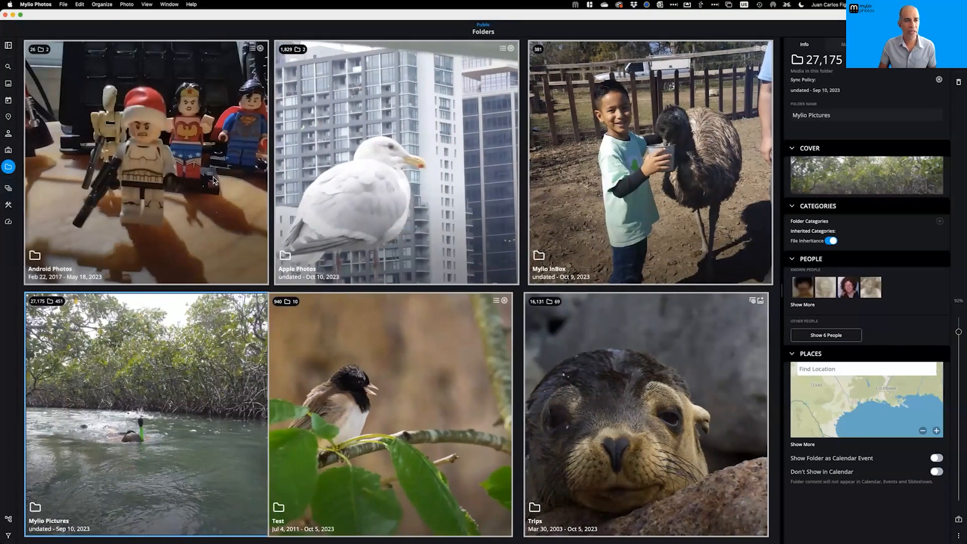
click(12, 86)
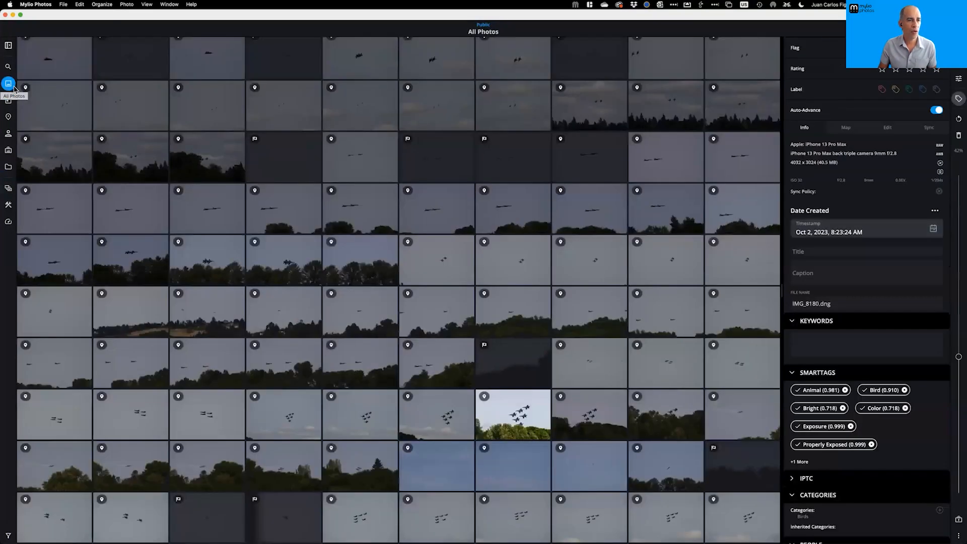
Apply the Blurry Cats QuickCollection from the QuickCollections list
click(8, 47)
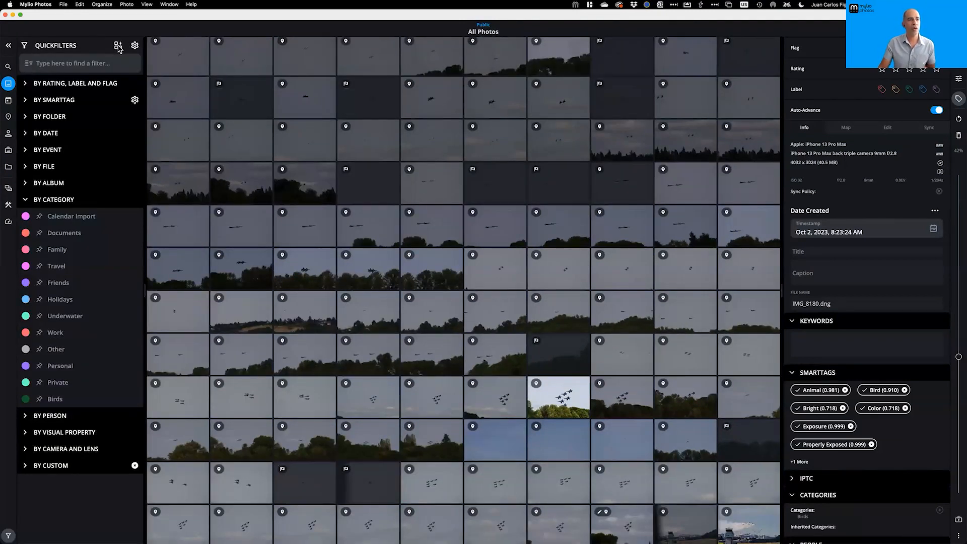
click(119, 47)
scroll(95, 202, down, 4)
scroll(96, 201, up, 5)
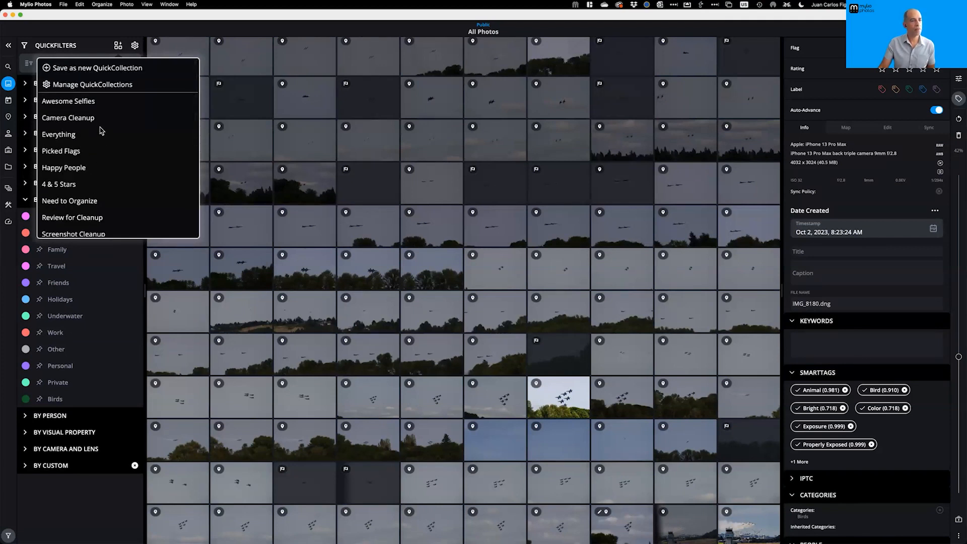
scroll(99, 126, down, 5)
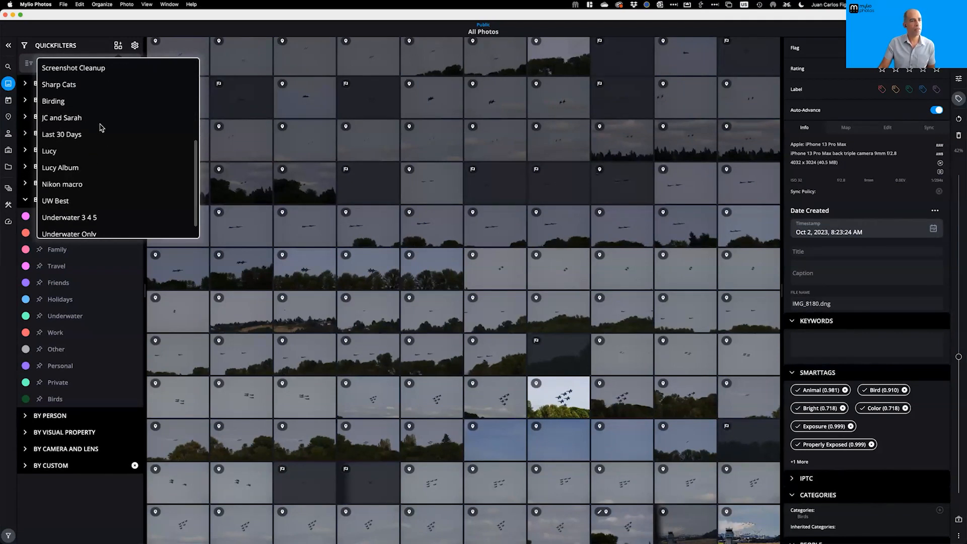
click(73, 85)
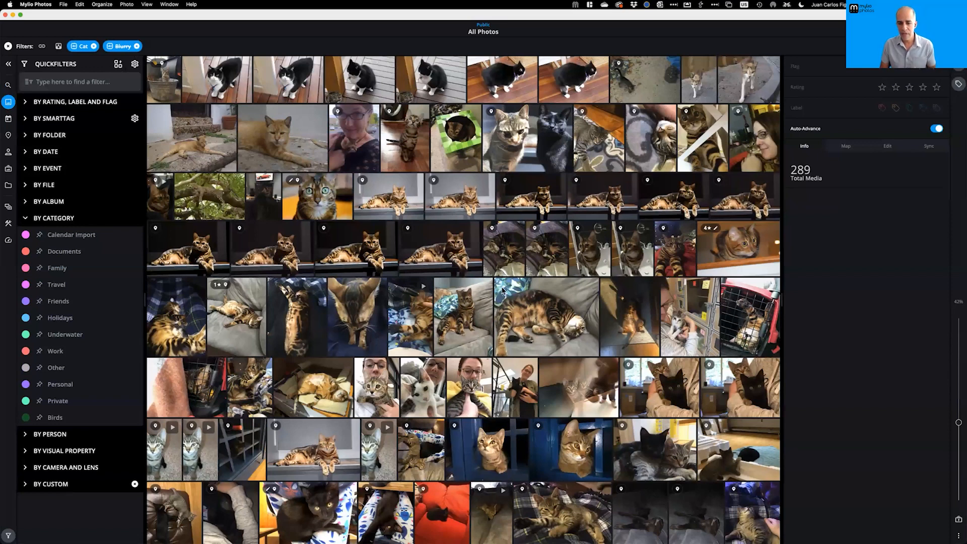
Review the 289 blurry cat photos and select them all with Cmd+A
scroll(398, 301, down, 10)
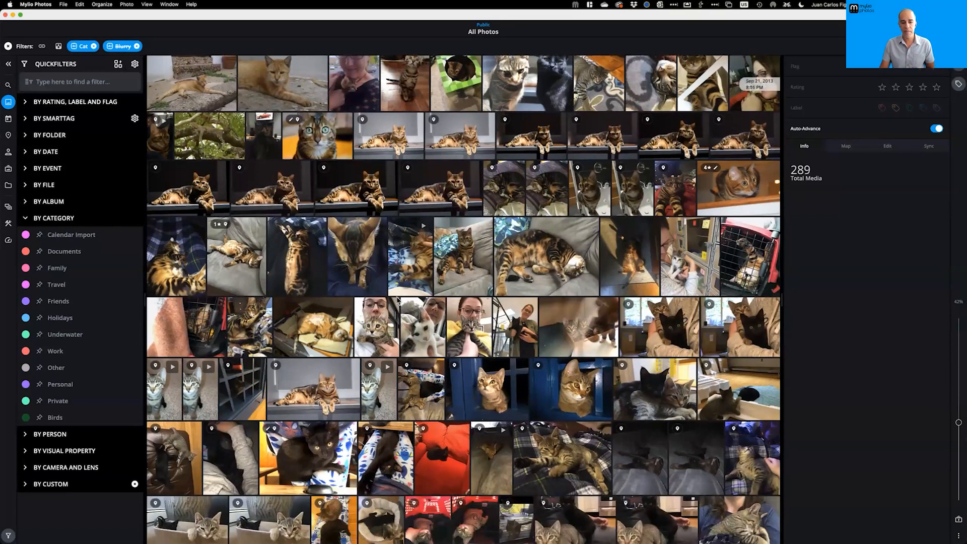
scroll(397, 300, down, 15)
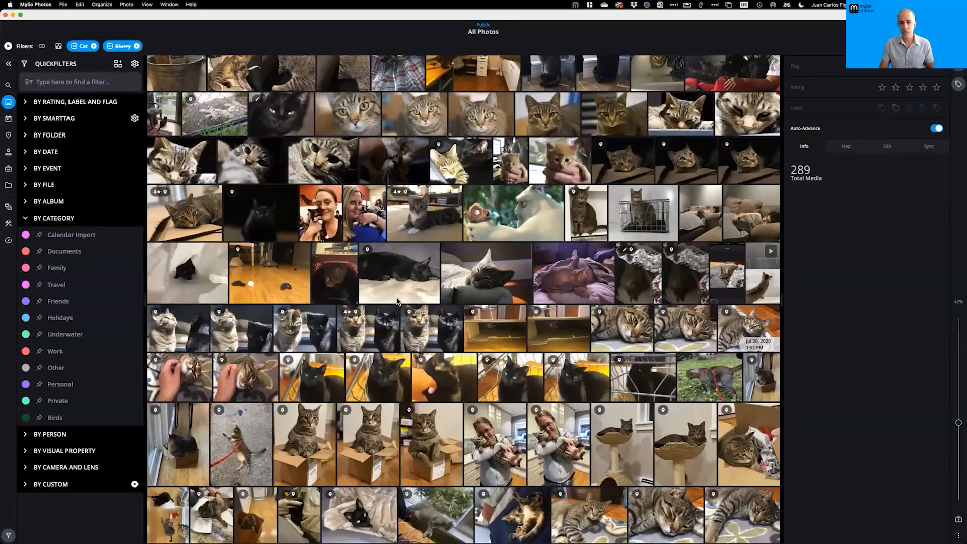
scroll(397, 300, down, 12)
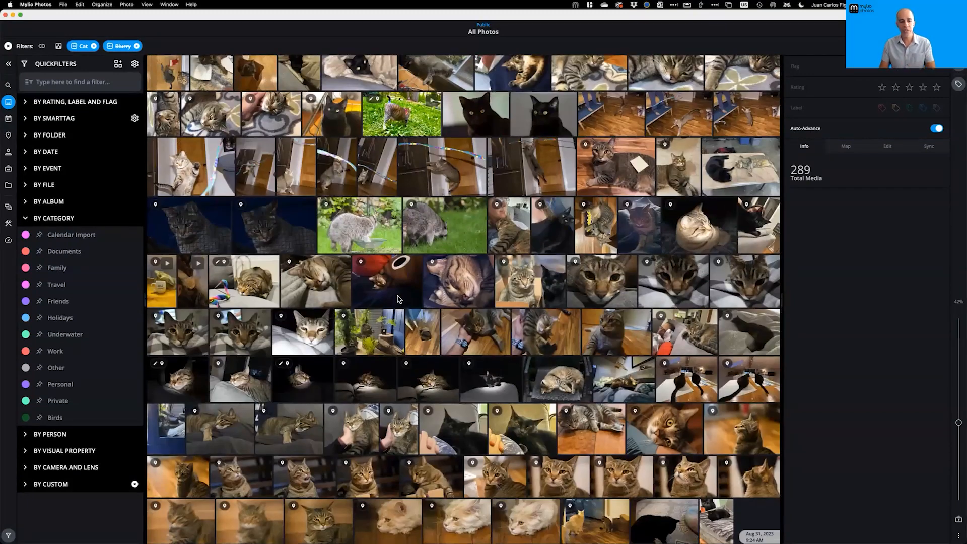
scroll(397, 301, up, 15)
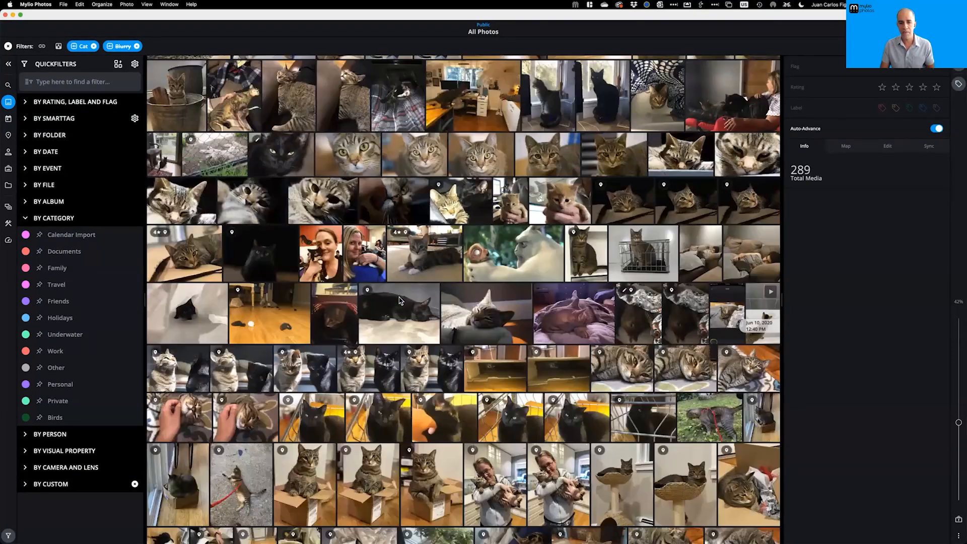
scroll(398, 301, up, 10)
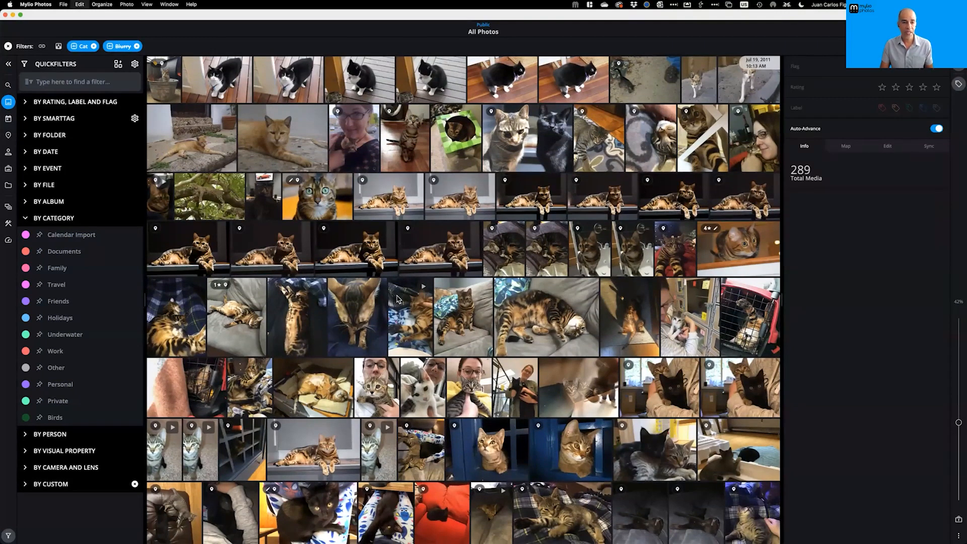
key(super+a)
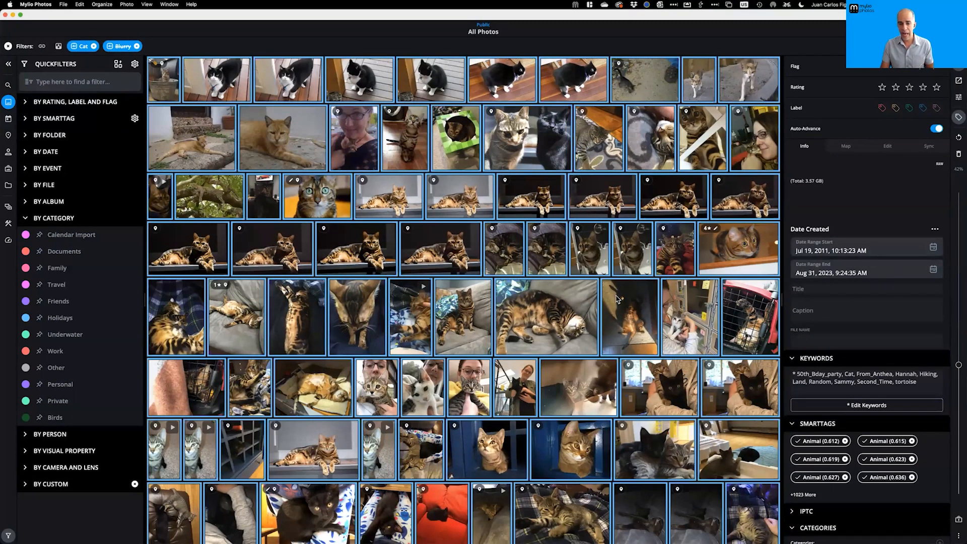
right_click(541, 306)
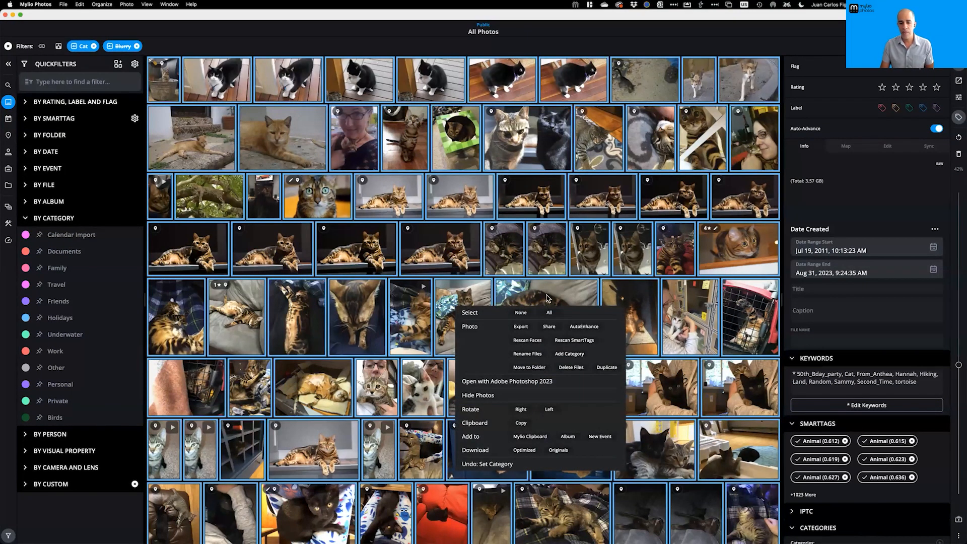
Open the library's category editor from the Info panel for the selected cats
click(612, 315)
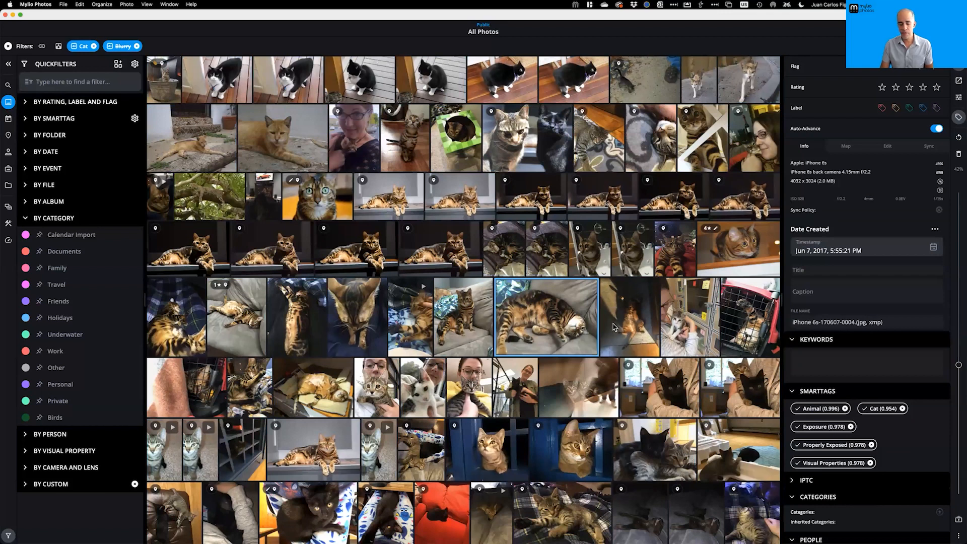
scroll(875, 318, down, 3)
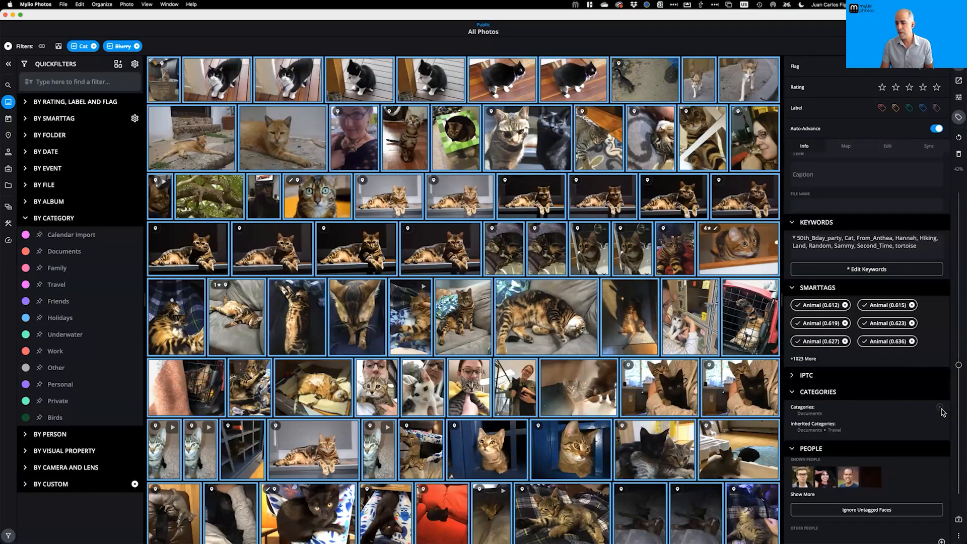
click(939, 407)
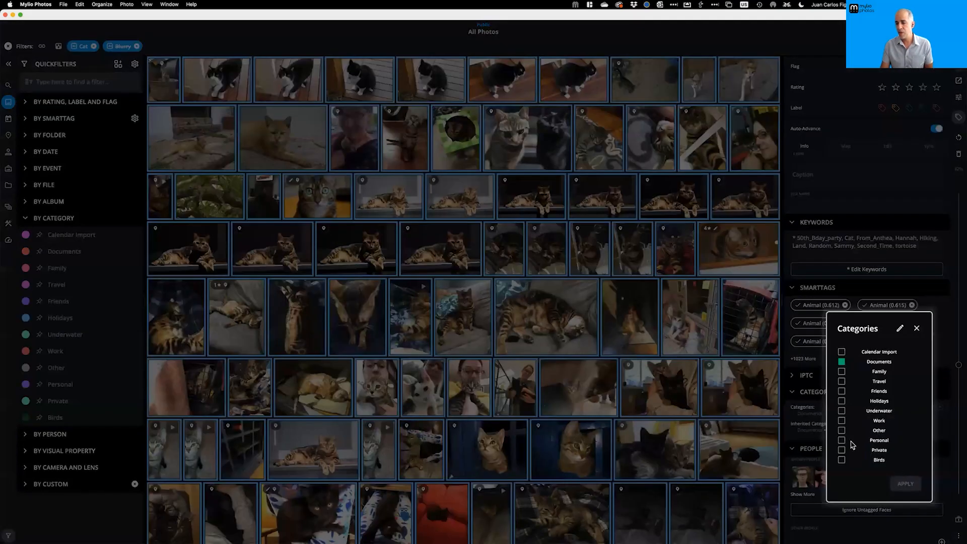
click(900, 329)
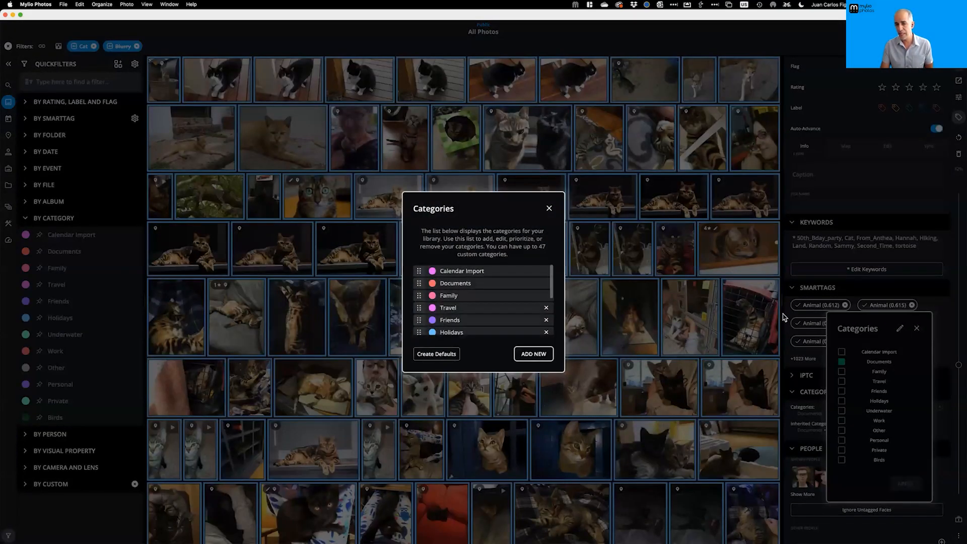
Add a new 'Pets' category to the library and close the editor
click(535, 354)
text(Pets)
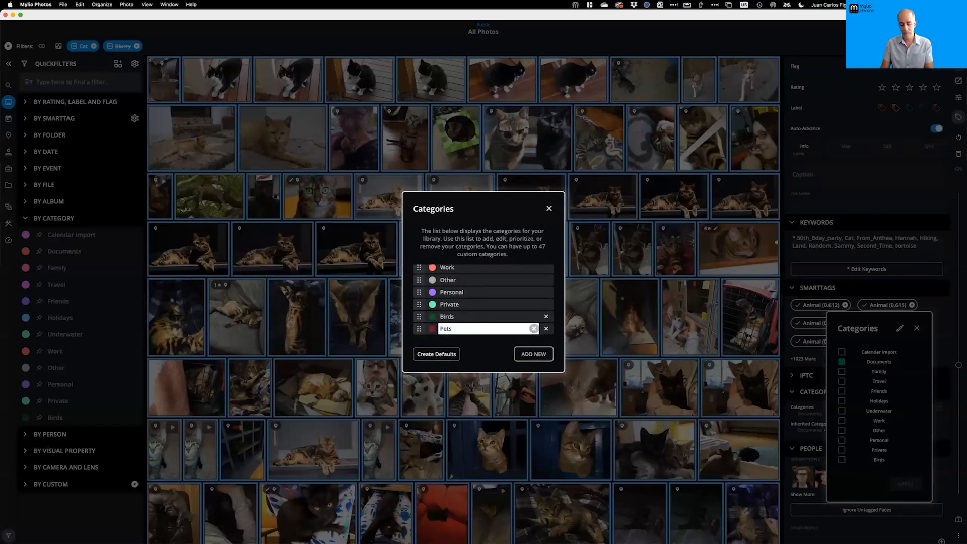
key(Return)
click(549, 209)
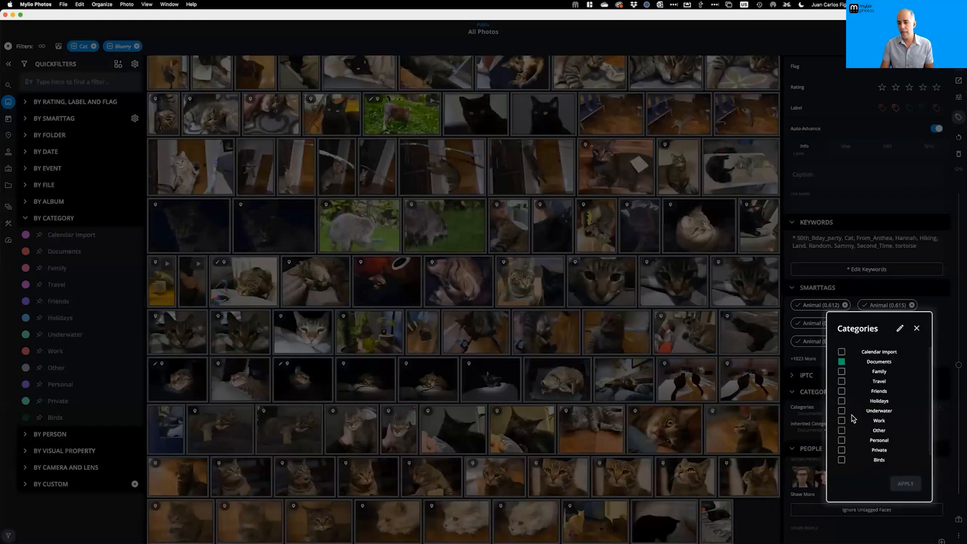
Assign the Pets category to all 289 selected cat photos
click(916, 328)
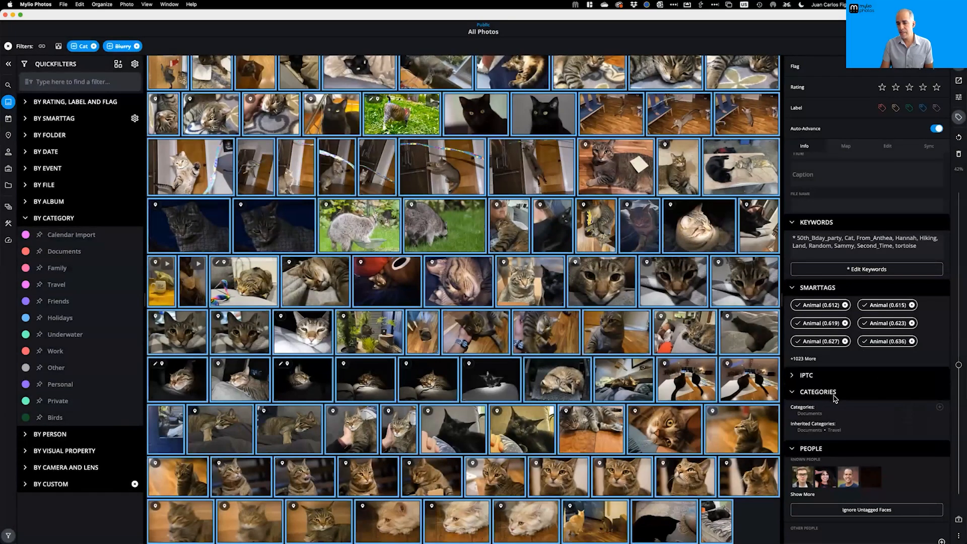
click(940, 407)
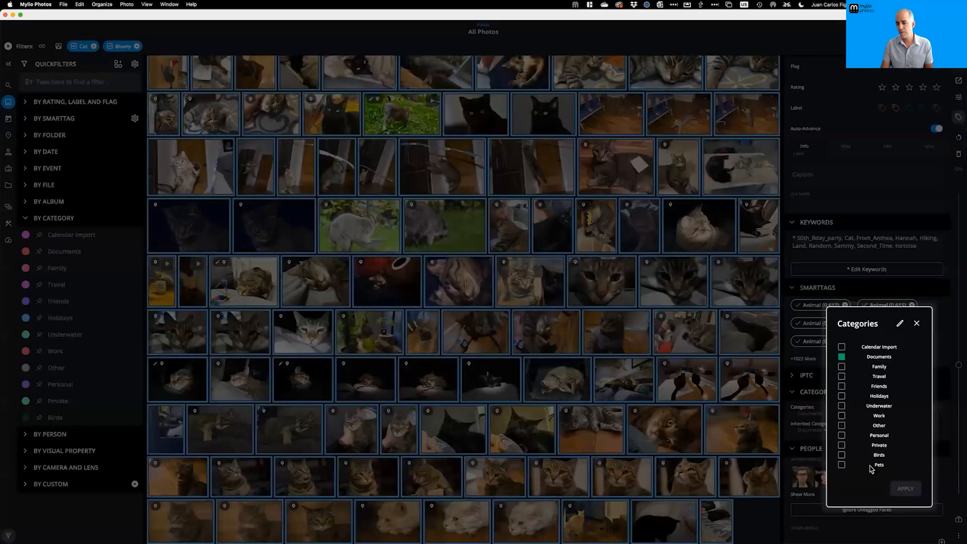
click(841, 465)
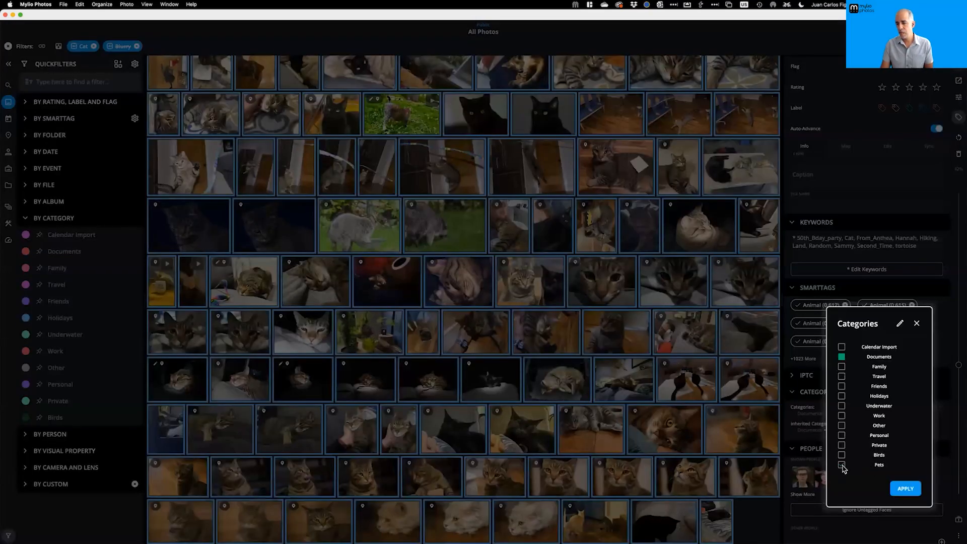
click(905, 488)
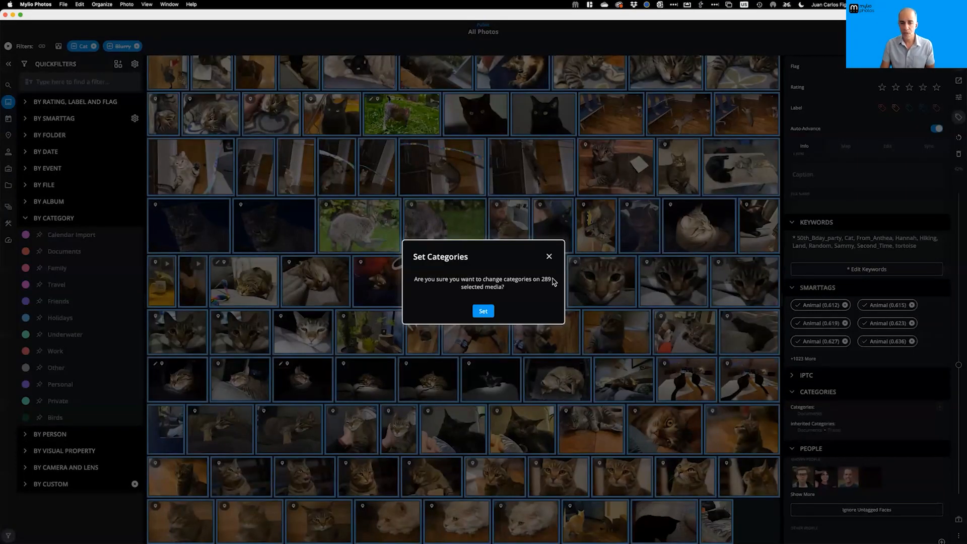
click(483, 312)
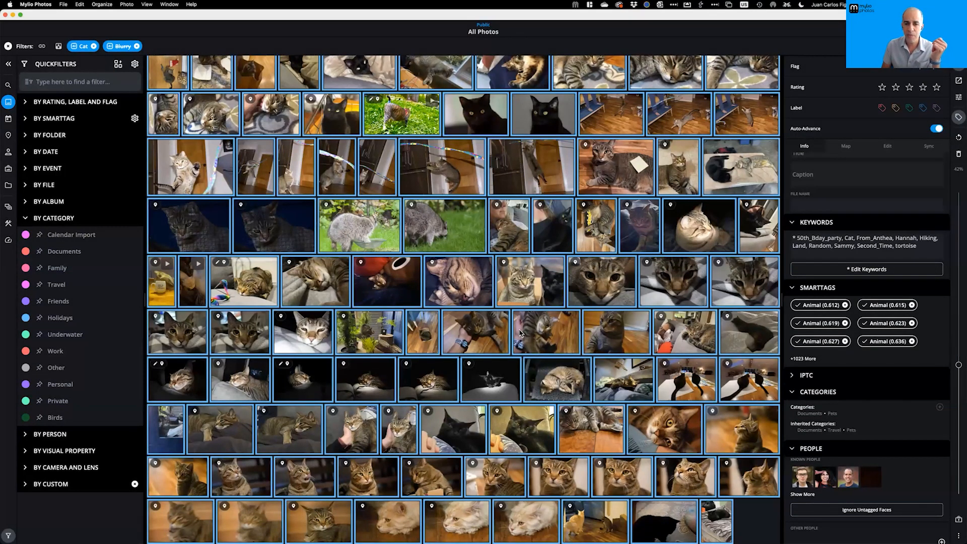
Replace the Cat and Blurry filters with the Pets category filter
scroll(516, 314, down, 1)
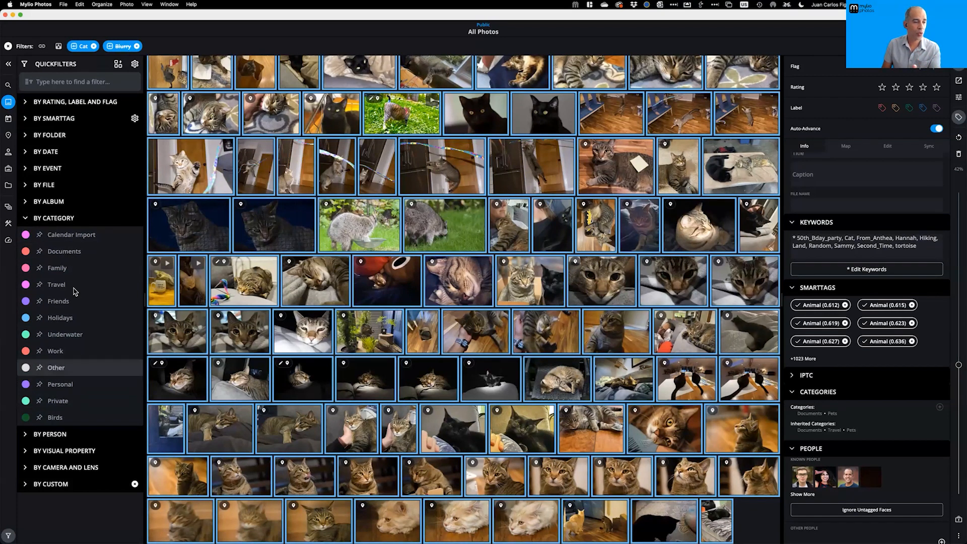
click(26, 219)
click(25, 220)
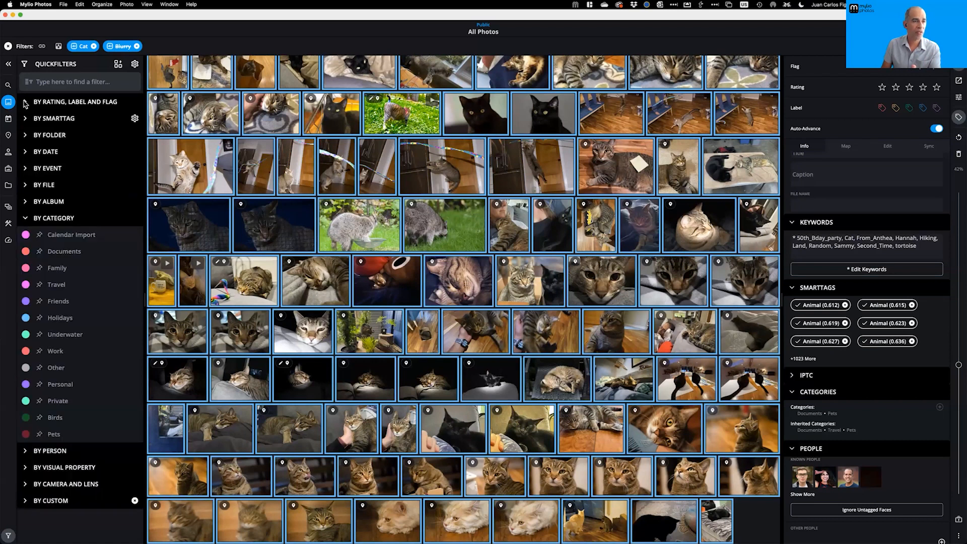
click(8, 46)
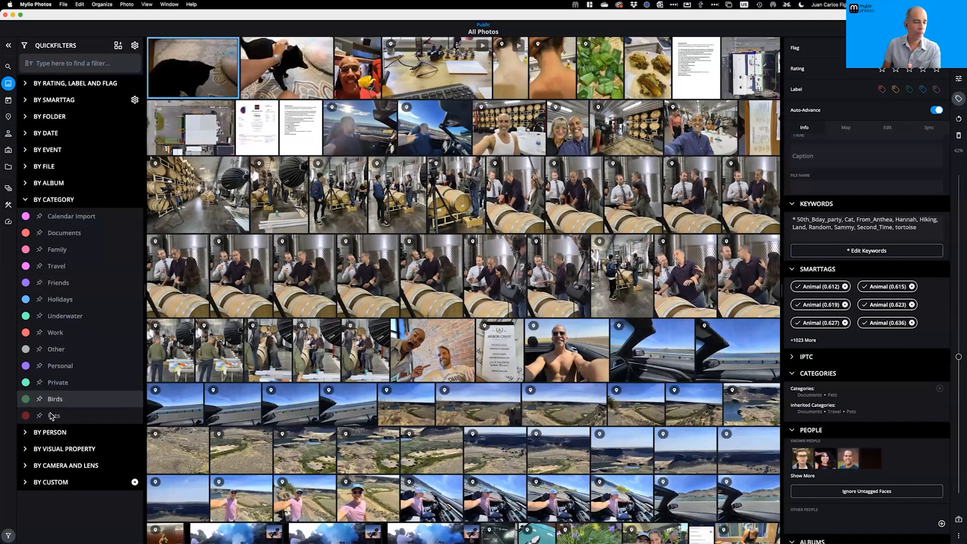
click(75, 415)
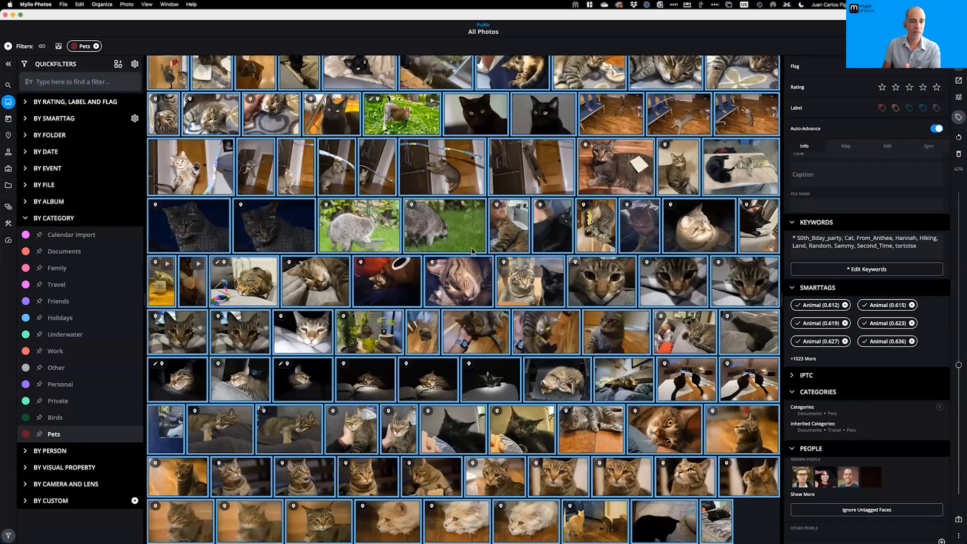
Save the current Pets filter as a new QuickCollection named 'Pets', then clear the filter
click(119, 64)
click(110, 87)
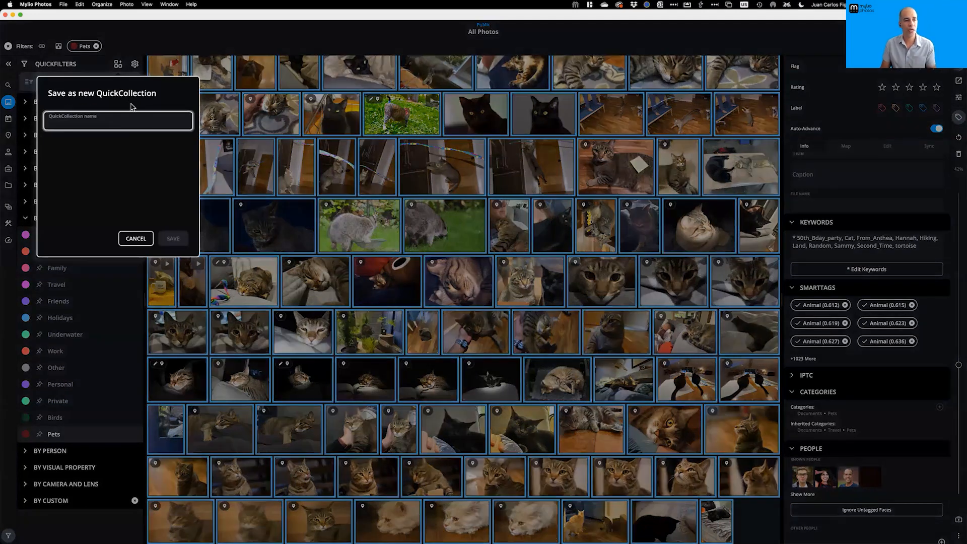
text(Pe)
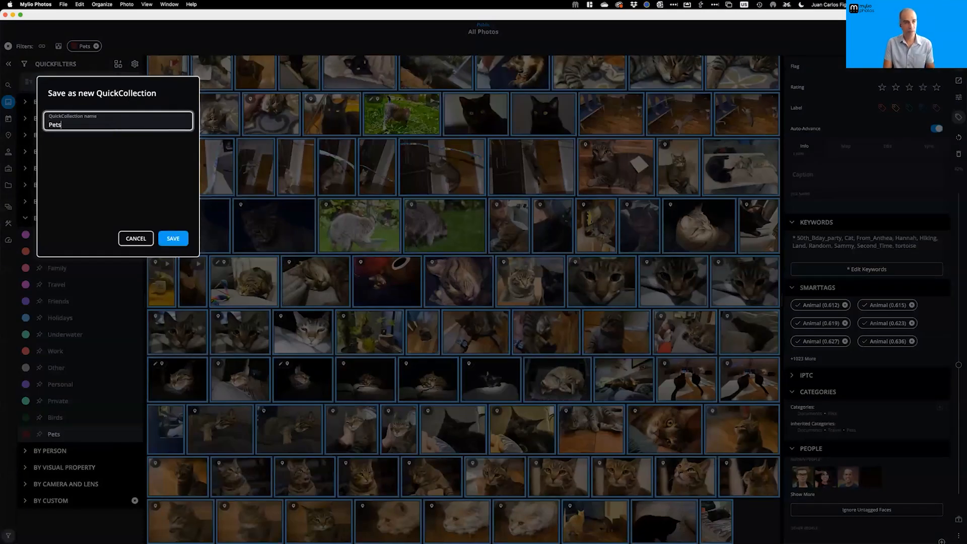
text(ts)
click(177, 241)
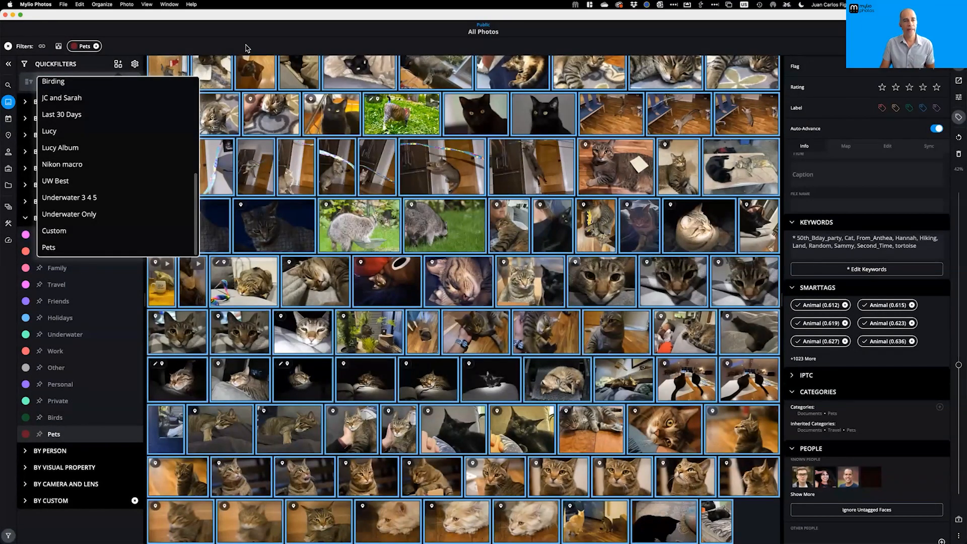
click(248, 48)
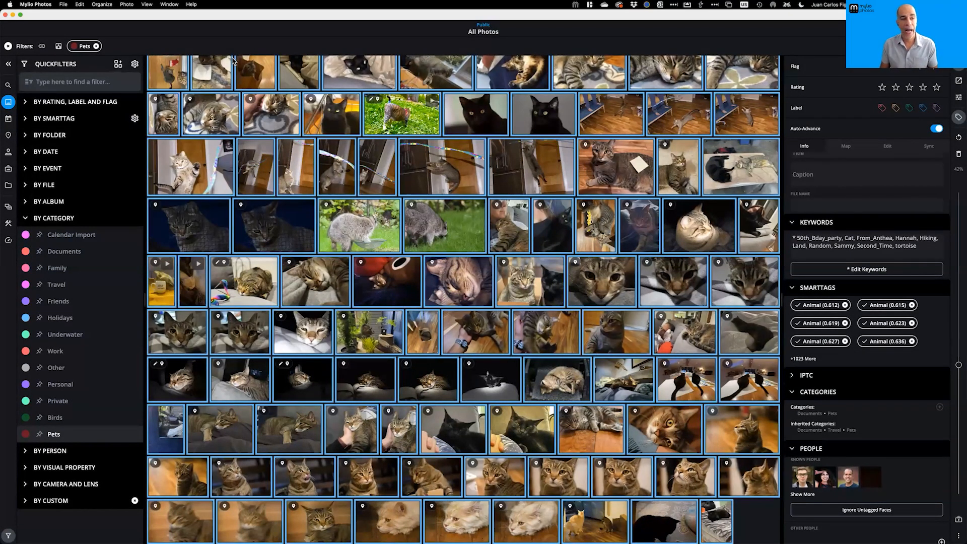
click(9, 46)
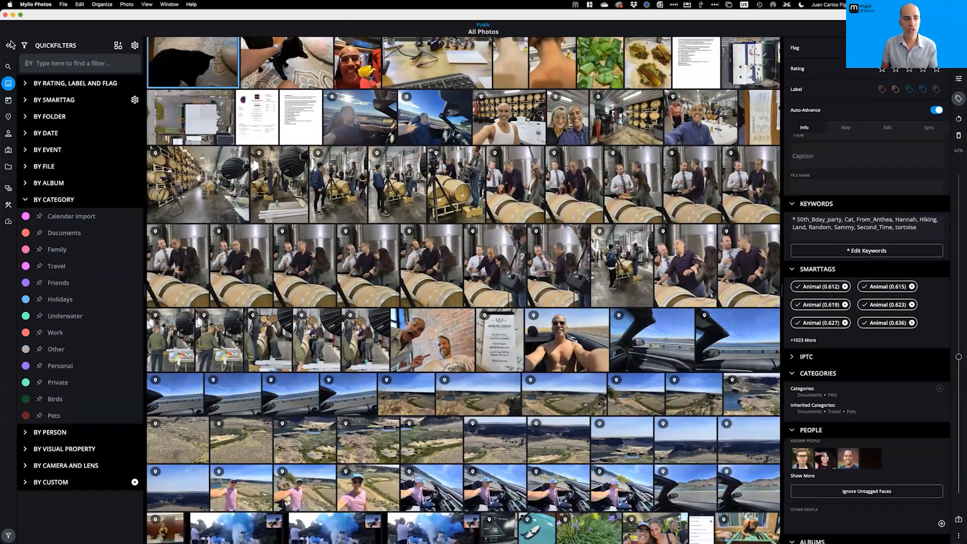
Filter the library by the Monkey SmartTag and select all 150 monkey photos
click(79, 64)
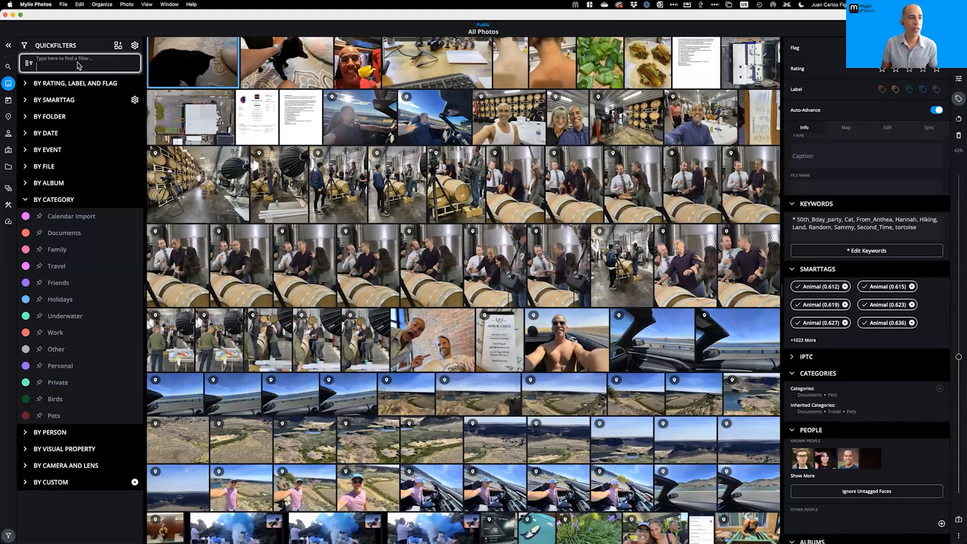
text(Monkeys)
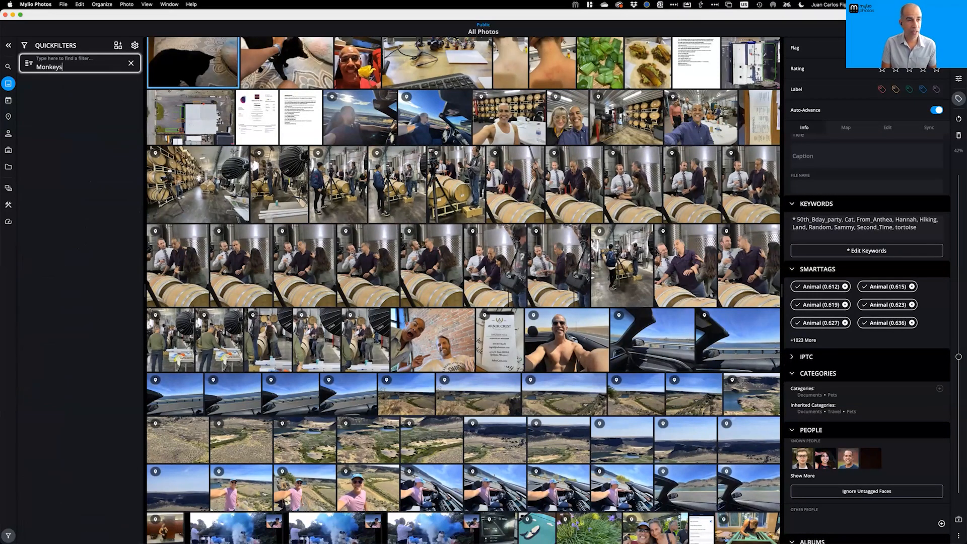
key(BackSpace)
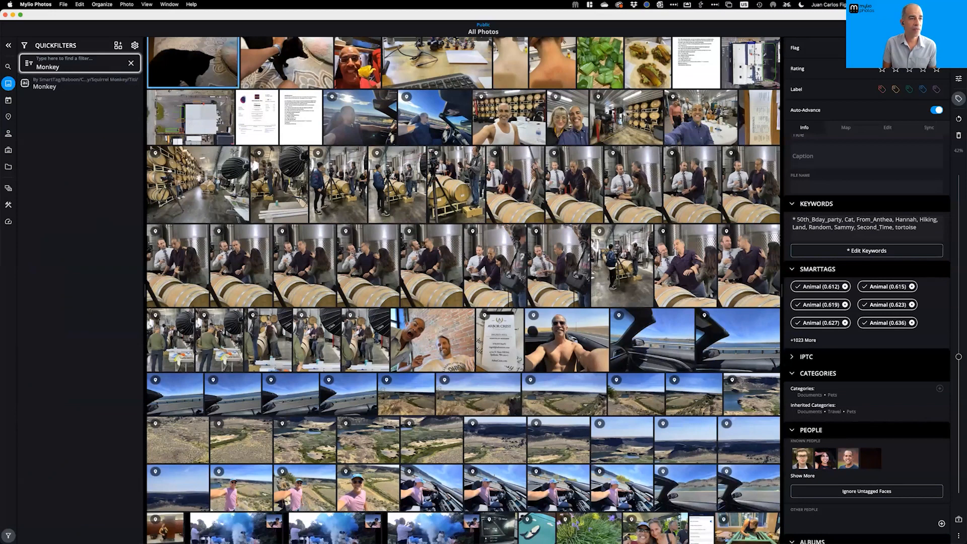
click(56, 85)
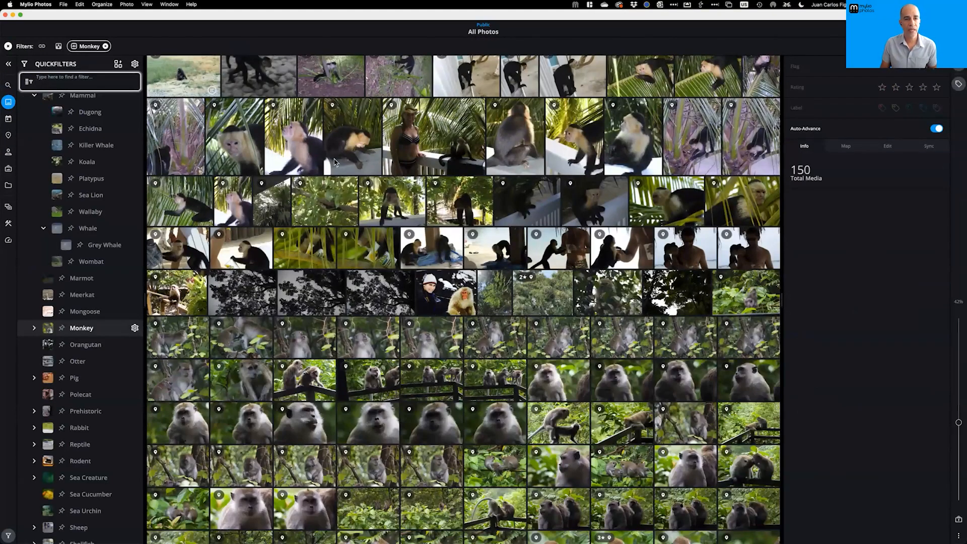
scroll(396, 222, down, 5)
scroll(393, 218, up, 2)
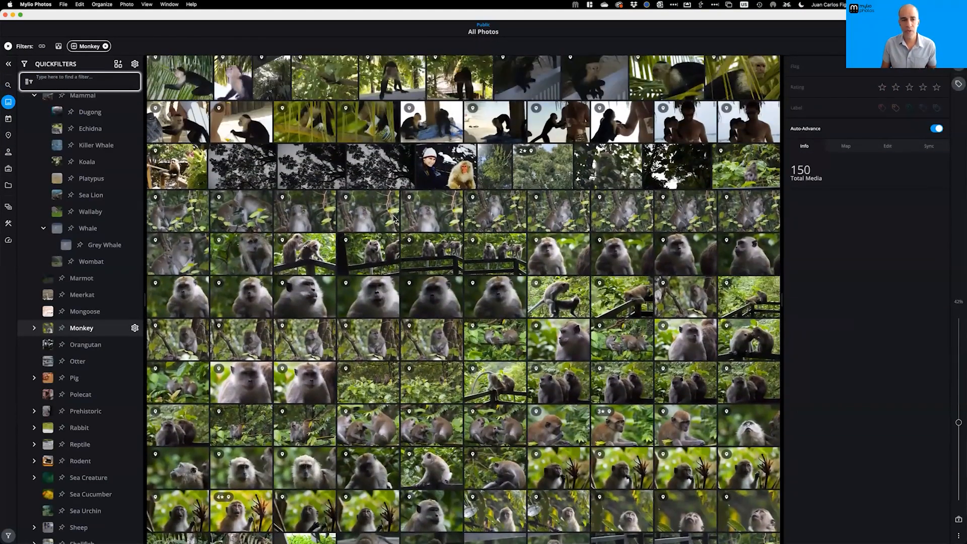
scroll(390, 217, up, 3)
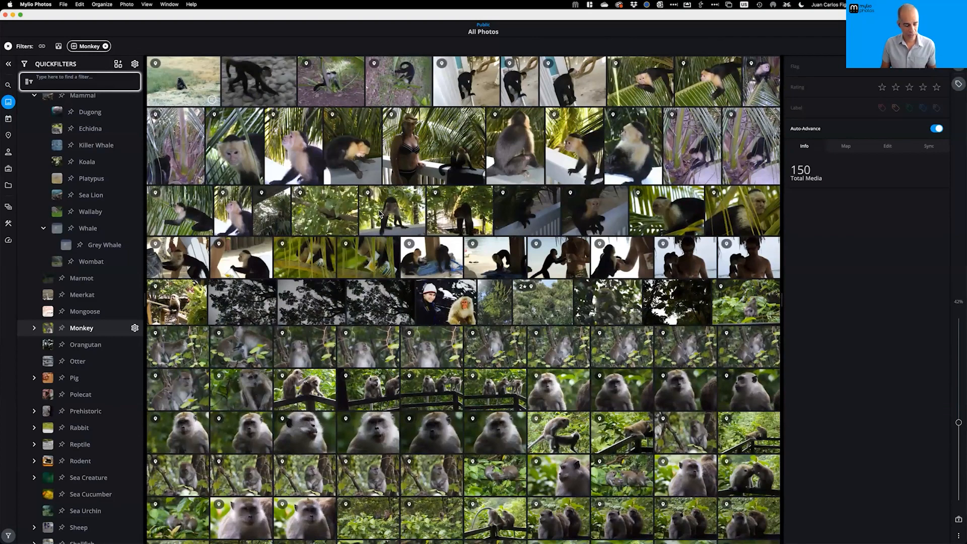
key(super+a)
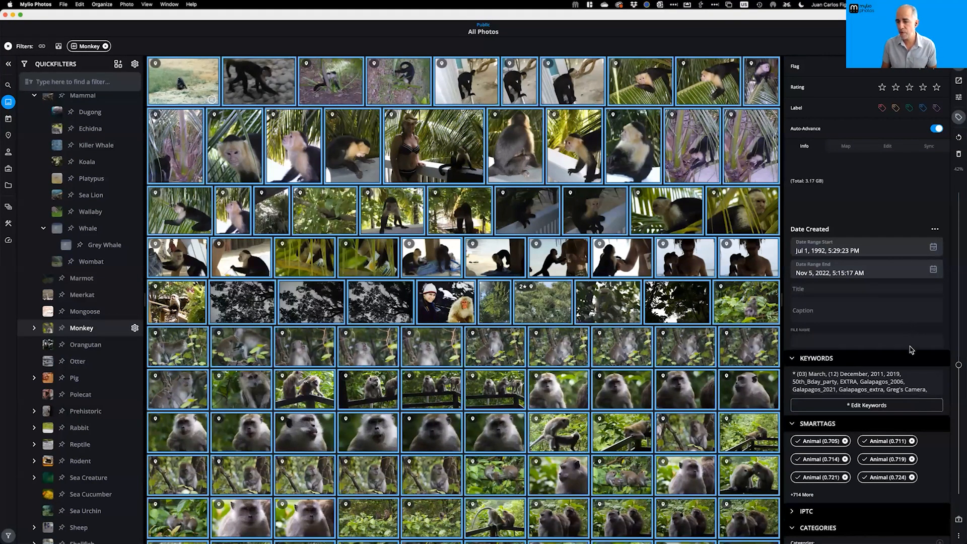
Open the library's category management list from the info panel's Categories for the selected photos
scroll(912, 348, down, 5)
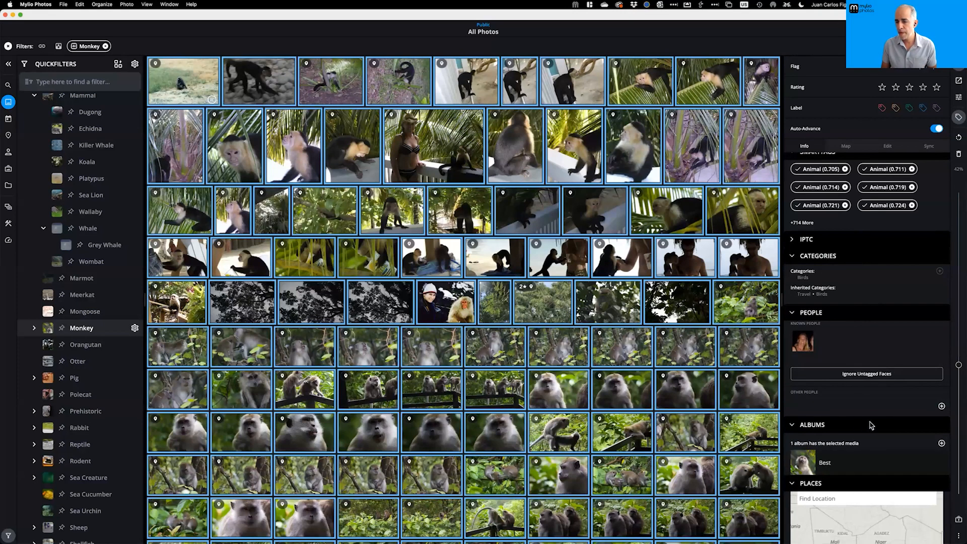
scroll(874, 358, down, 4)
scroll(883, 327, down, 1)
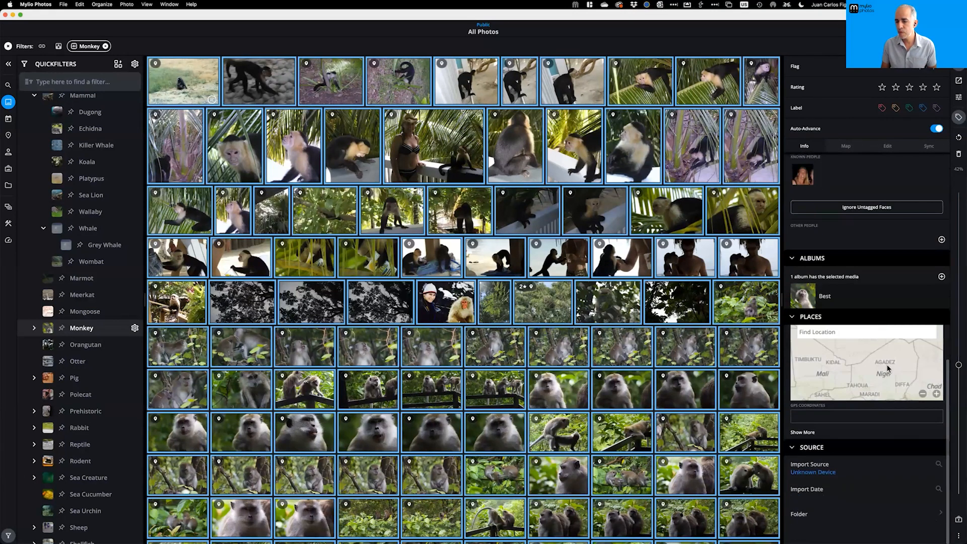
scroll(906, 451, up, 5)
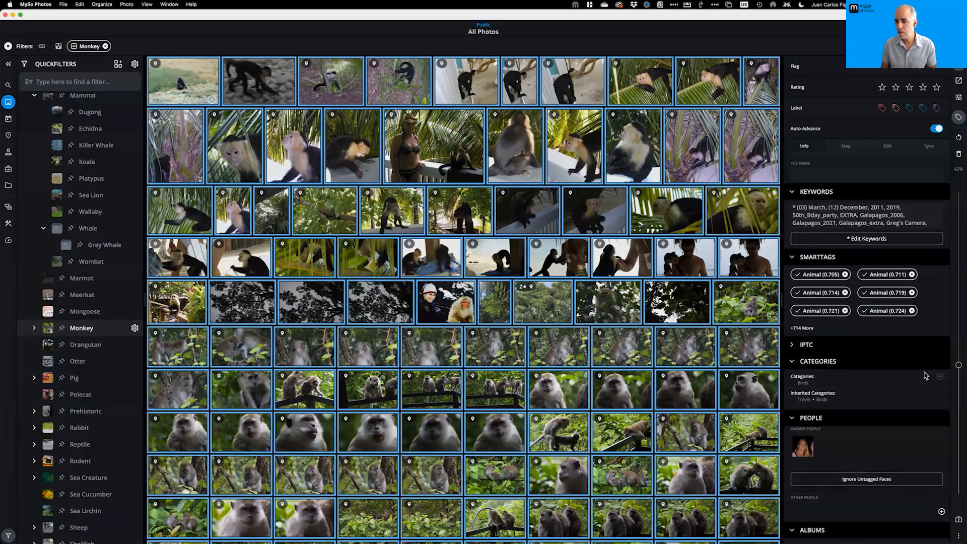
click(939, 377)
click(900, 293)
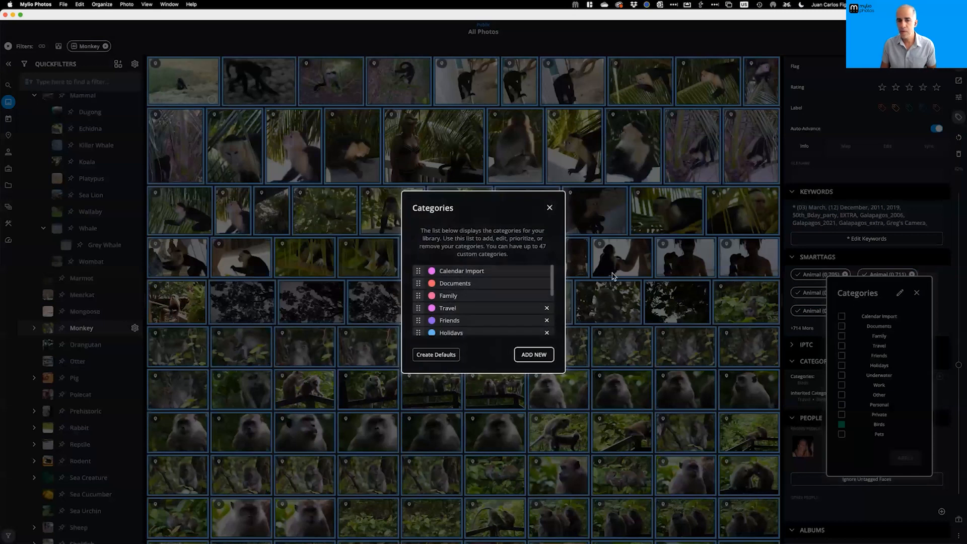
Create a new library category named Monkeys
click(541, 354)
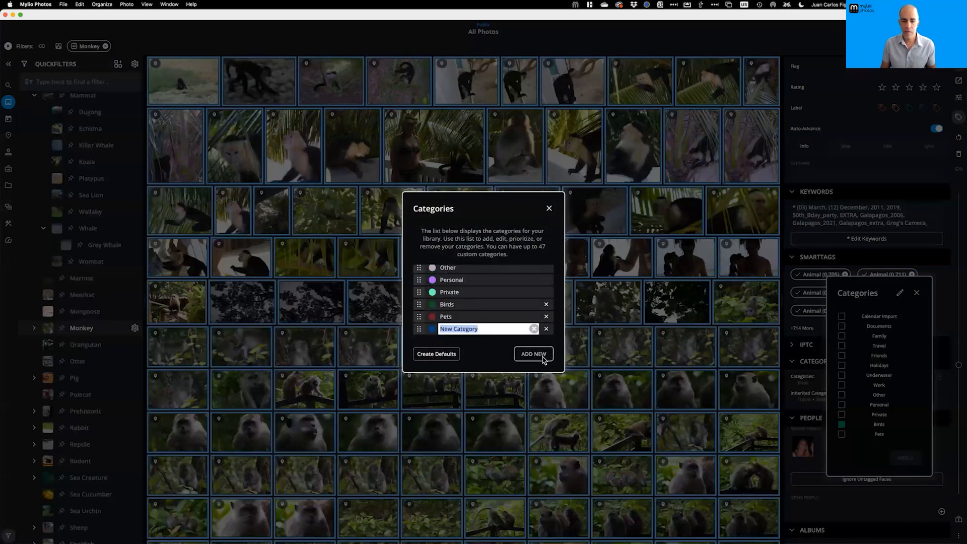
text(Mone)
text(ey)
text(s)
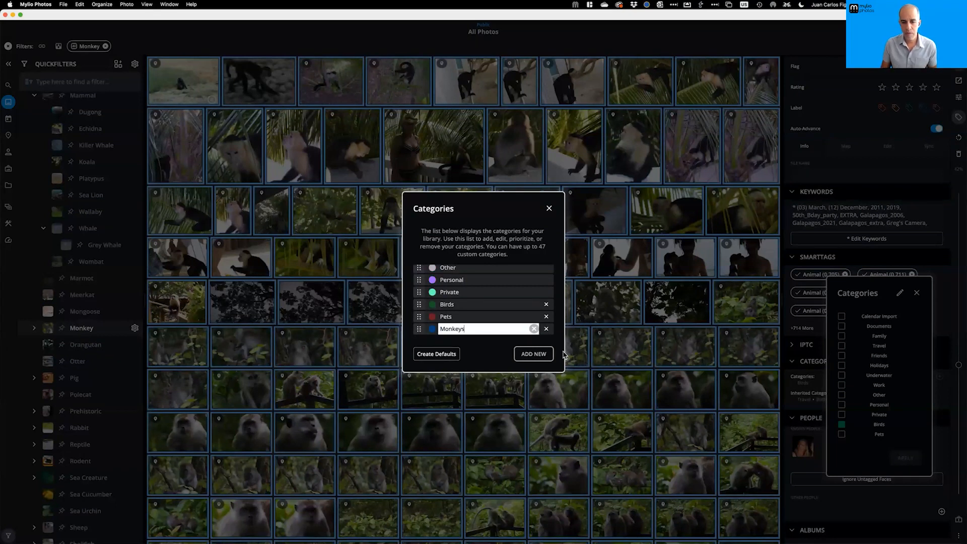
key(Return)
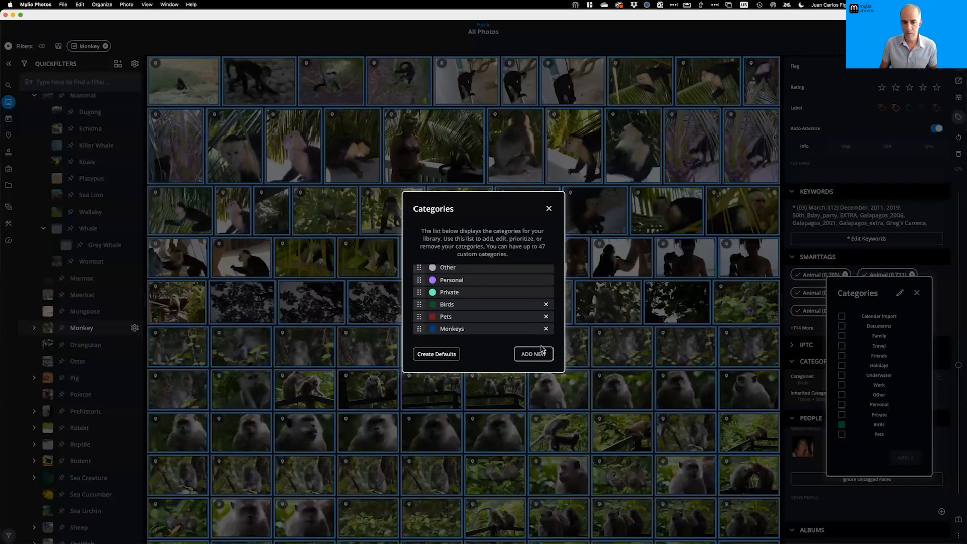
click(549, 209)
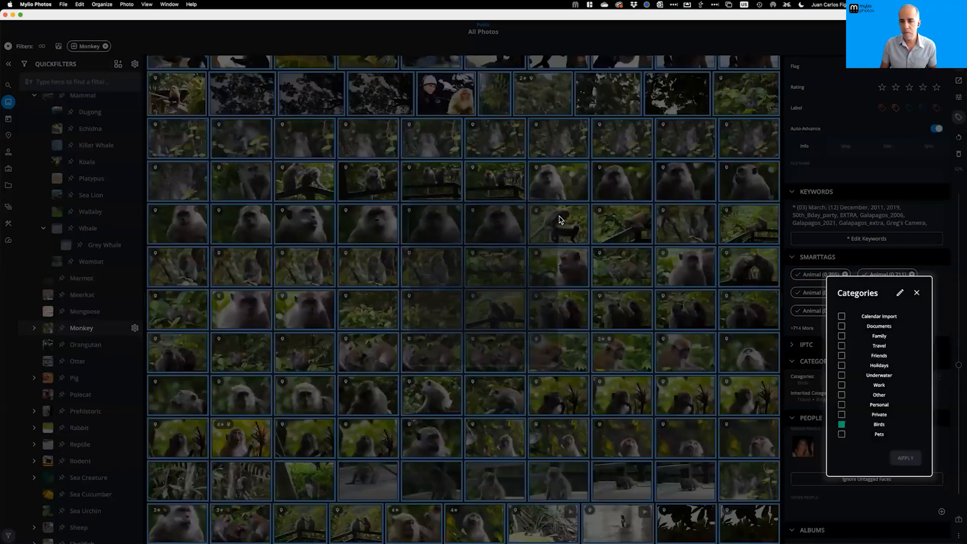
click(916, 294)
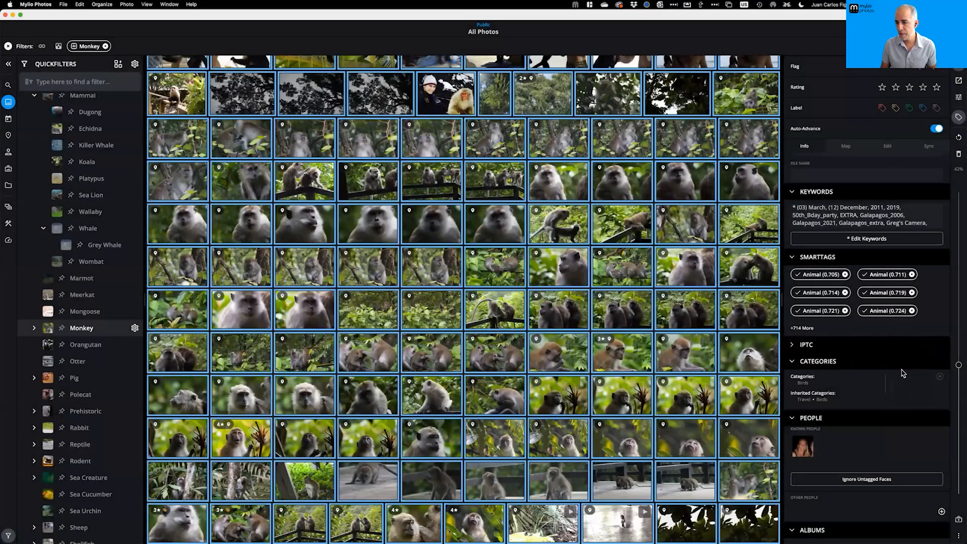
Assign the Monkeys category to the 150 selected photos, giving them Birds • Monkeys
click(940, 377)
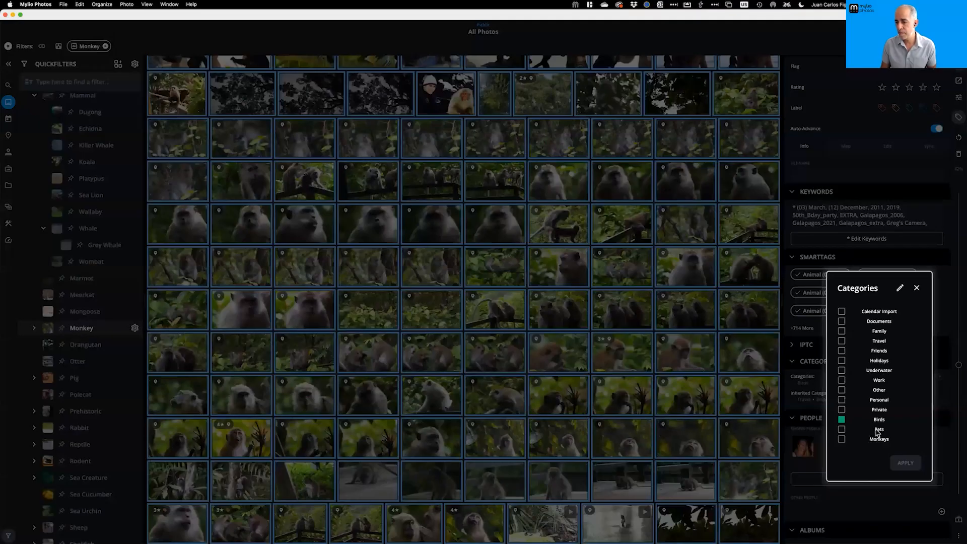
click(842, 440)
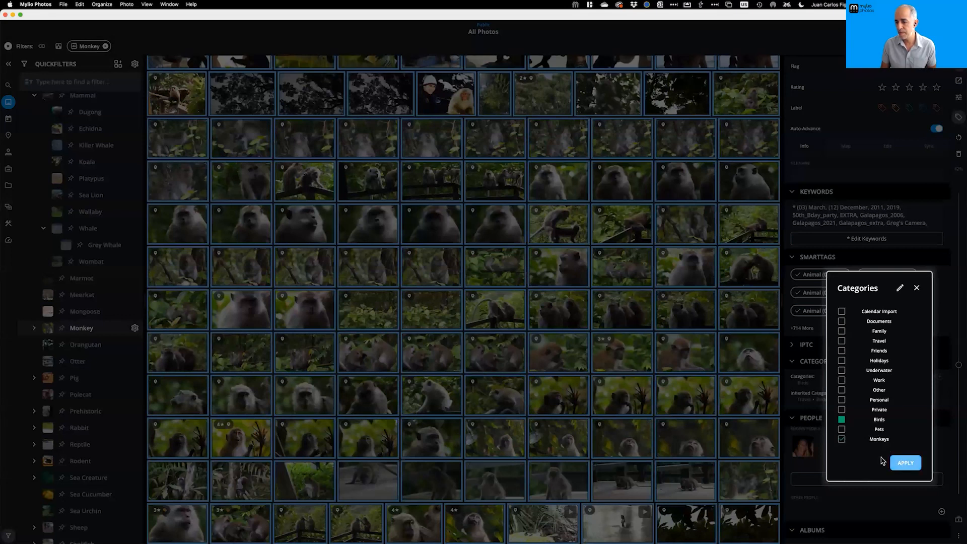
click(895, 462)
click(485, 312)
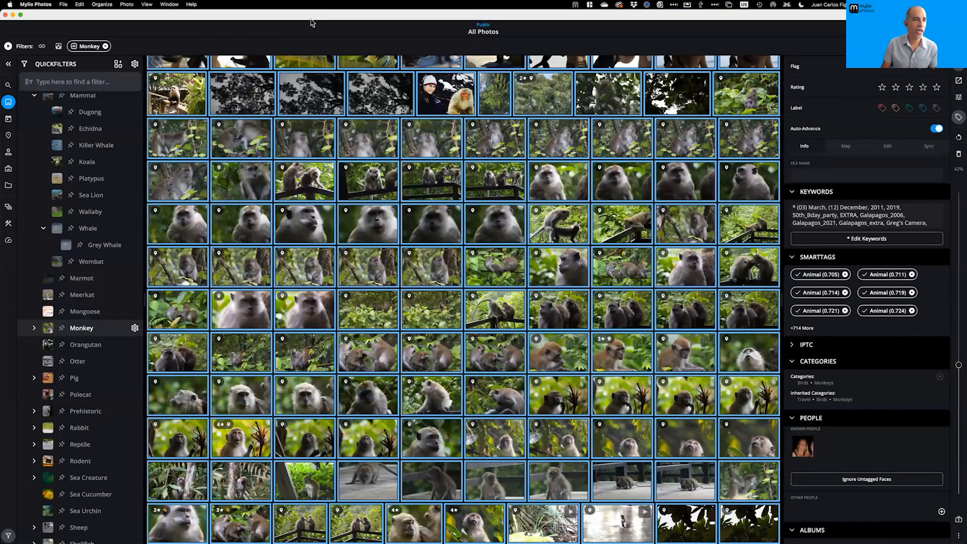
click(118, 65)
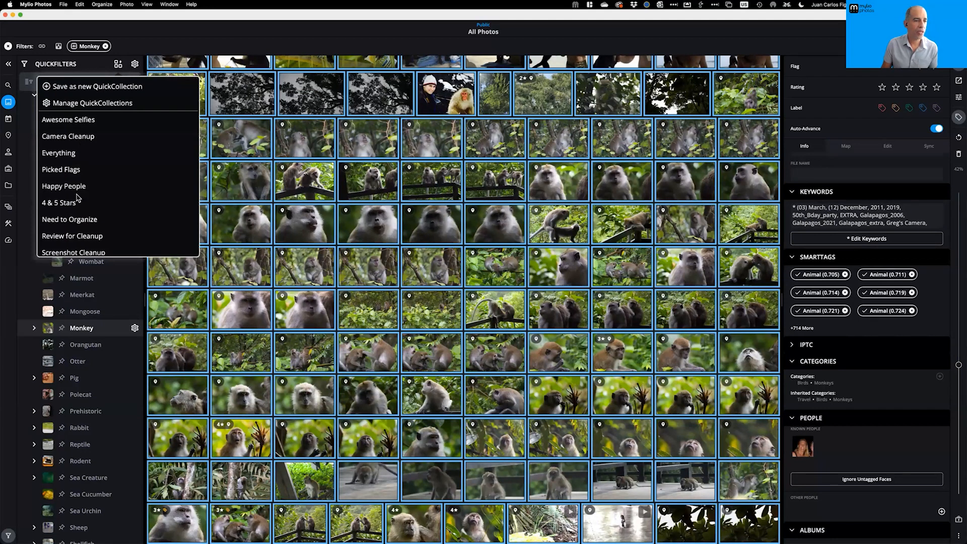
Apply the Pets QuickCollection (289 photos) and open Manage QuickCollections
scroll(84, 193, down, 3)
click(52, 187)
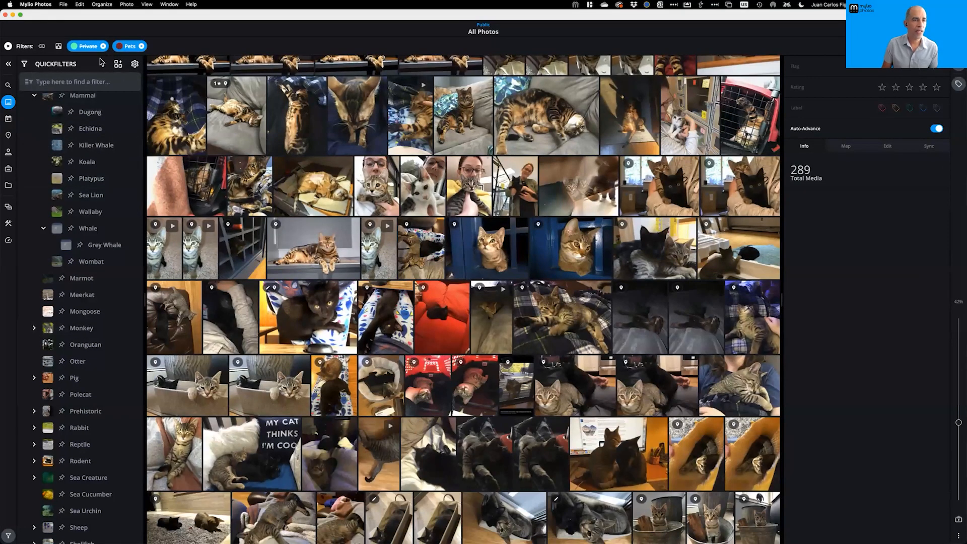
click(119, 65)
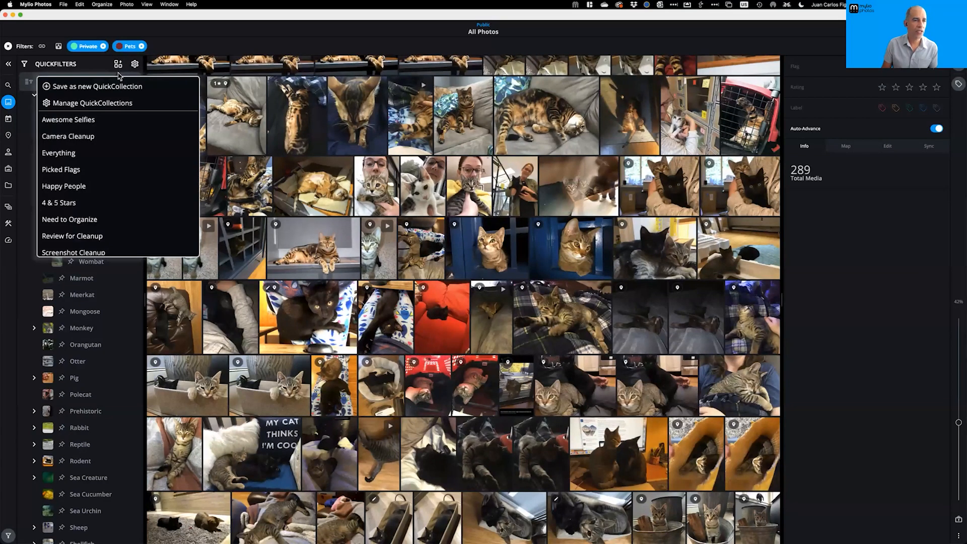
click(114, 106)
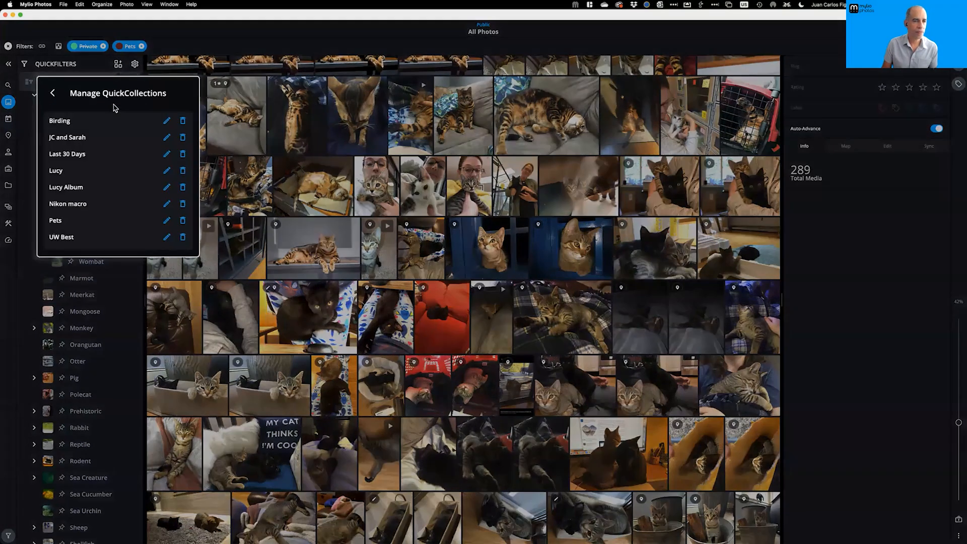
Start renaming Pets to 'Pets and Monkeys', then cancel and close the QuickCollections list
click(53, 94)
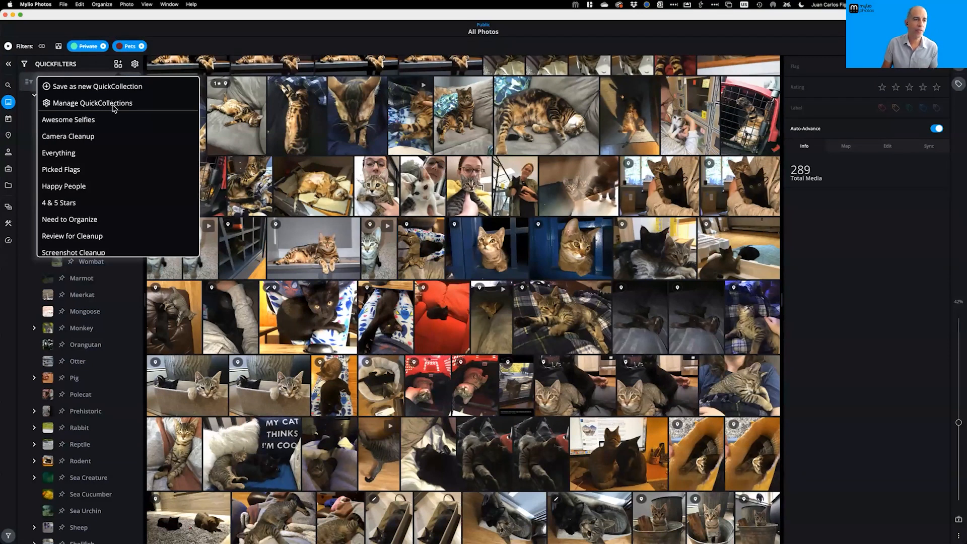
click(114, 102)
scroll(104, 203, down, 3)
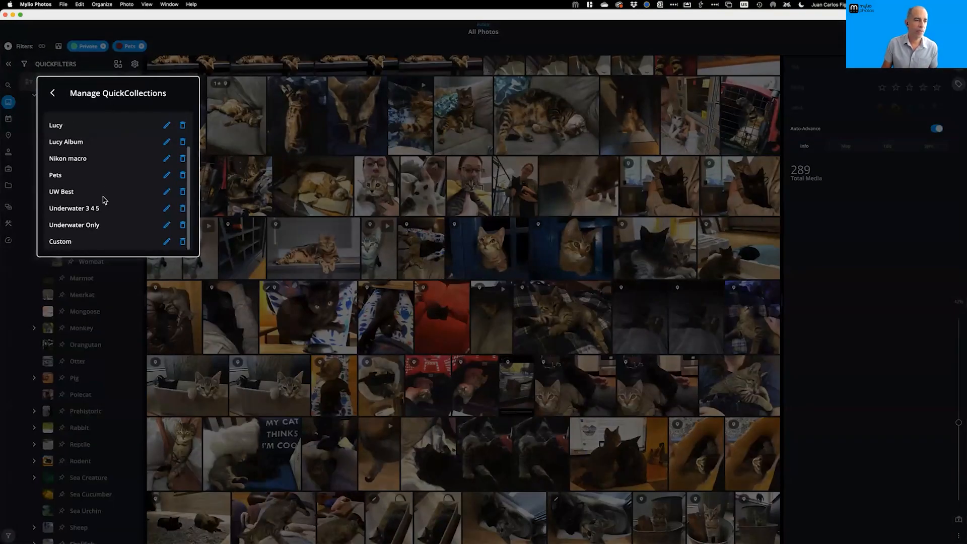
scroll(102, 204, up, 2)
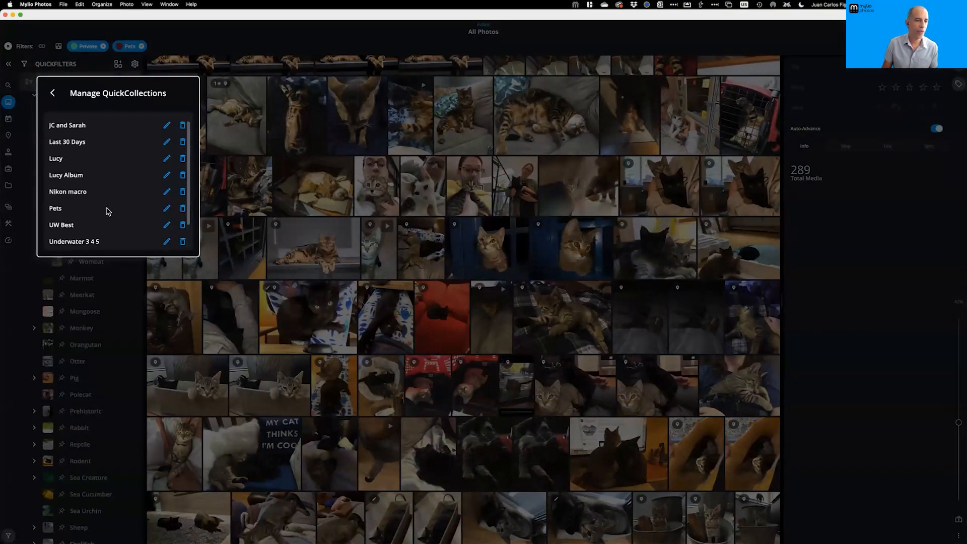
click(165, 211)
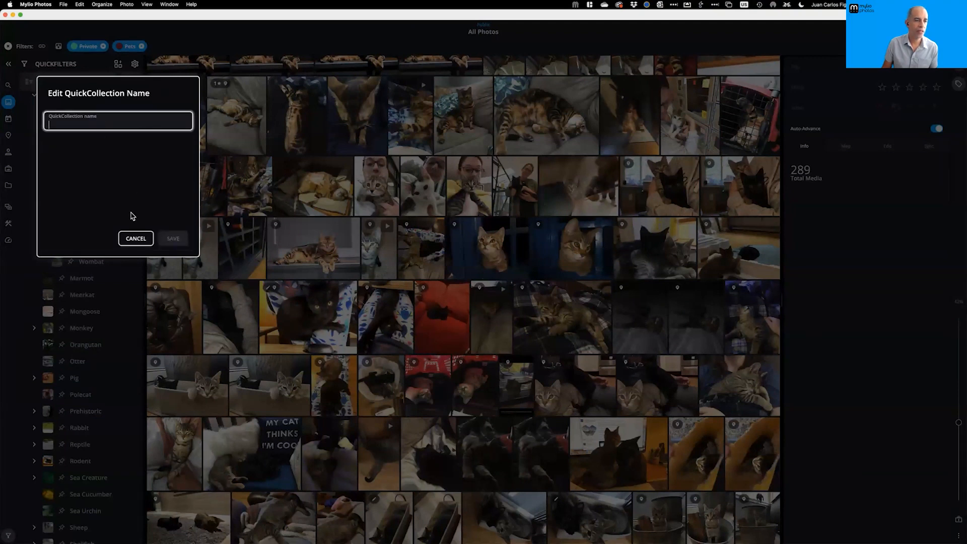
text(Pet)
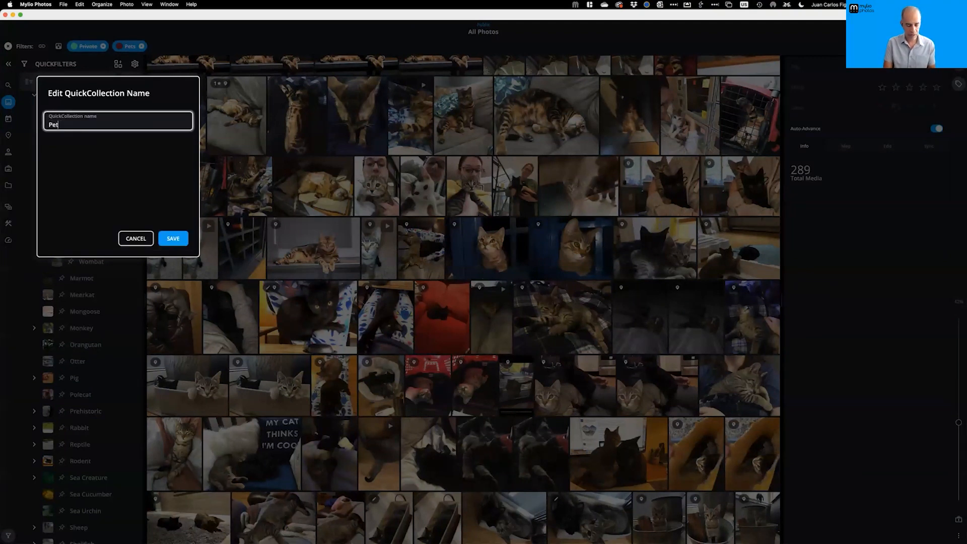
text(s and Monkeys)
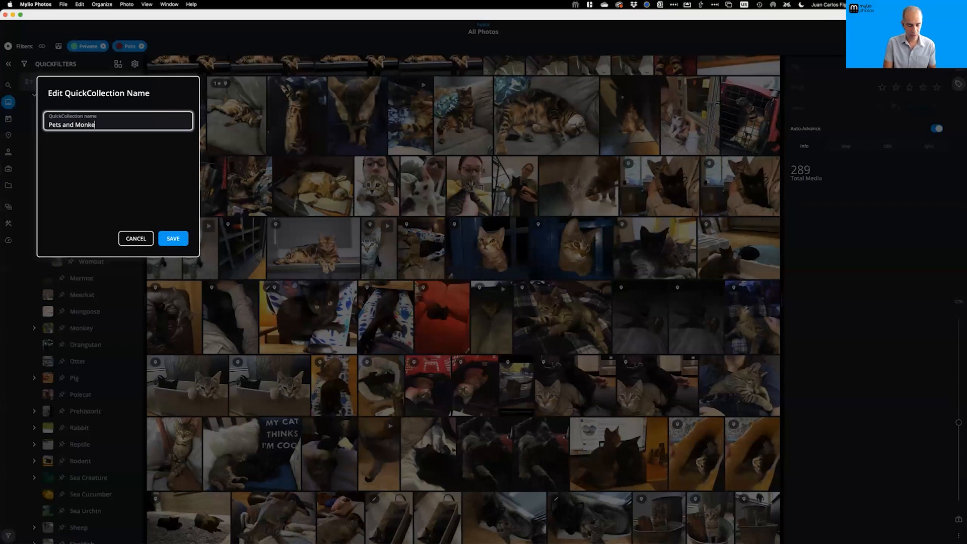
click(141, 238)
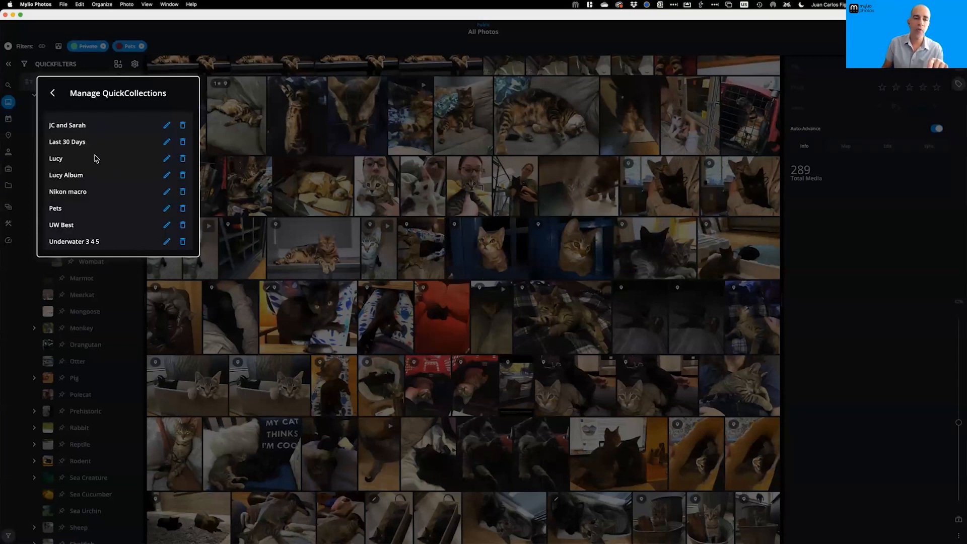
click(53, 93)
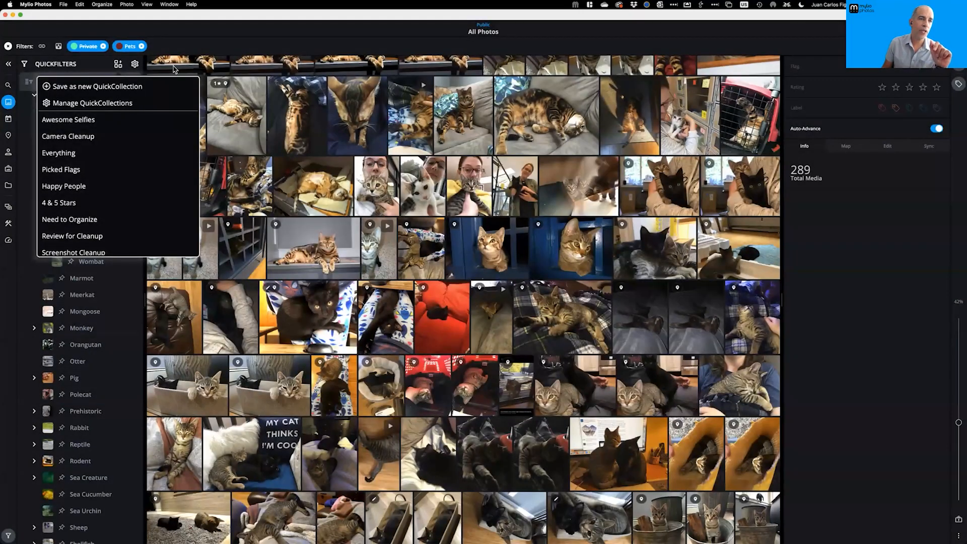
click(178, 48)
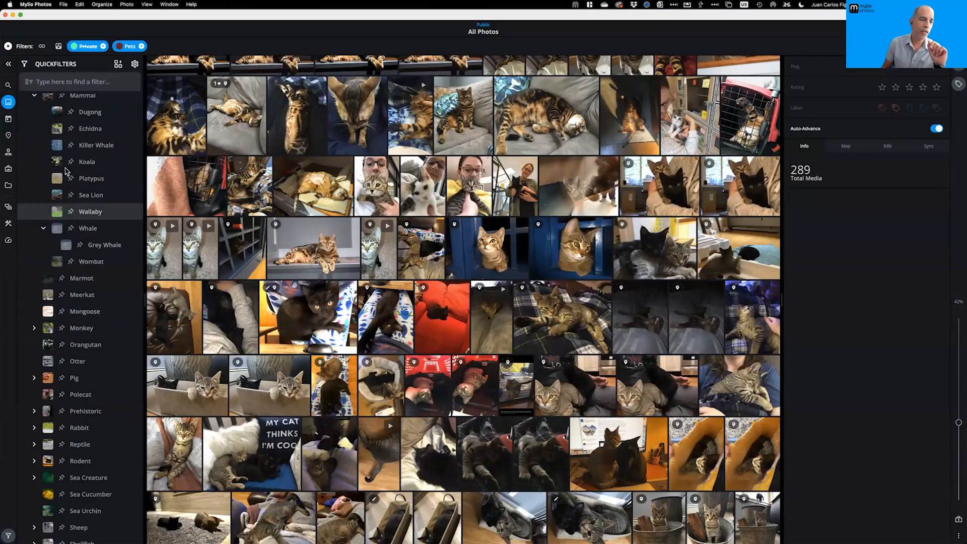
Swap the Pets category filter for Monkeys, narrowing the library to 150 monkey photos
scroll(40, 111, up, 15)
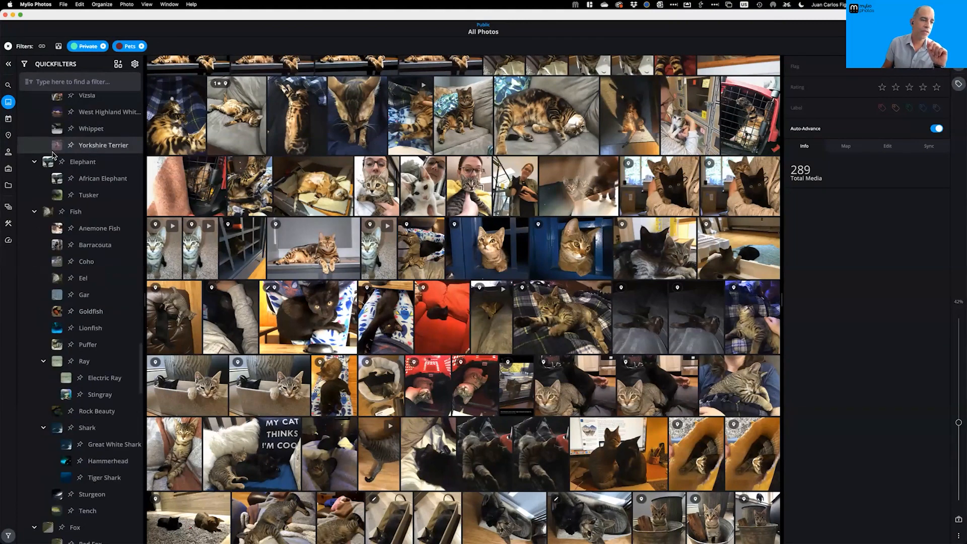
scroll(49, 121, up, 10)
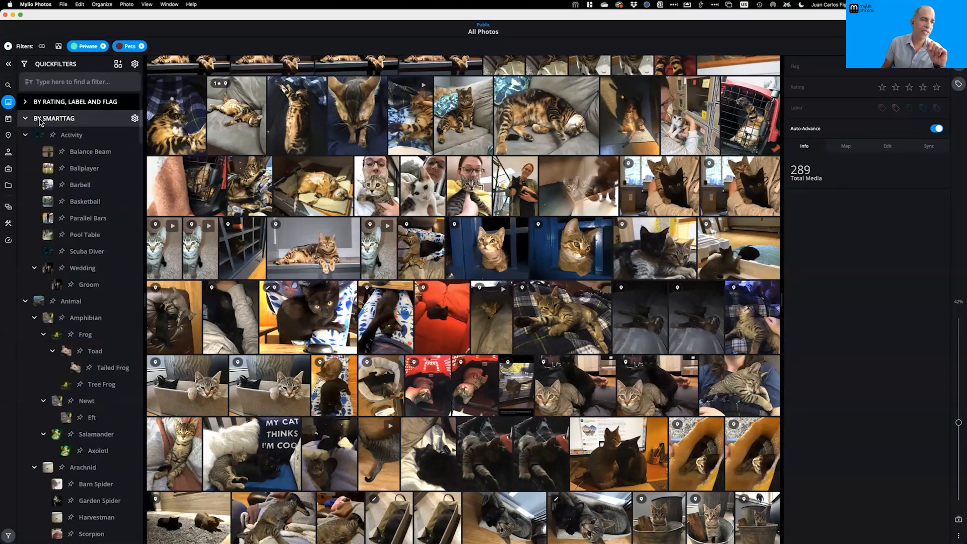
click(25, 134)
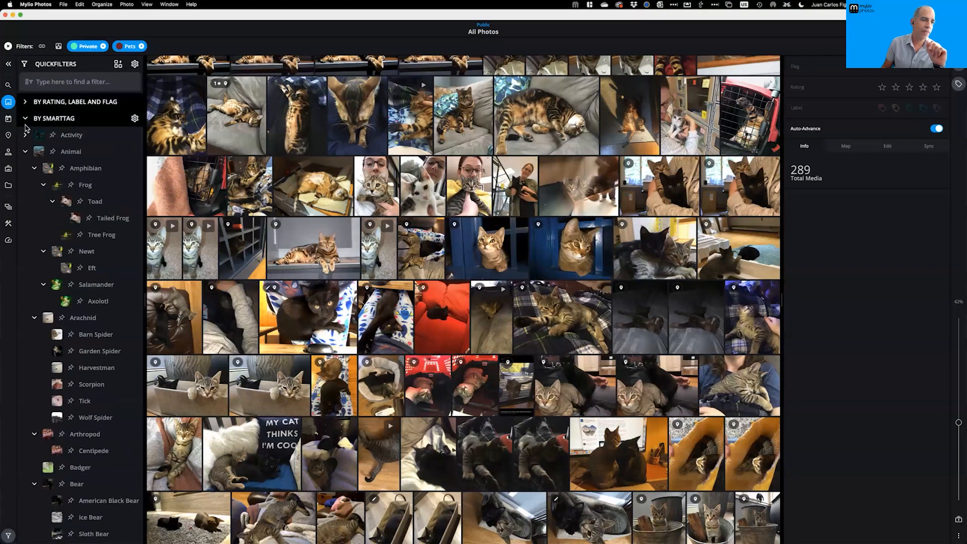
click(25, 120)
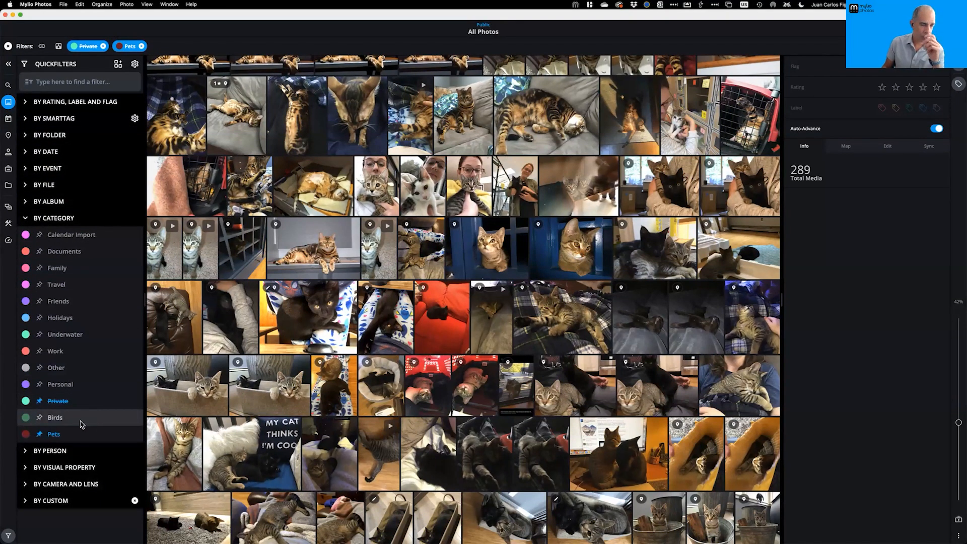
click(41, 435)
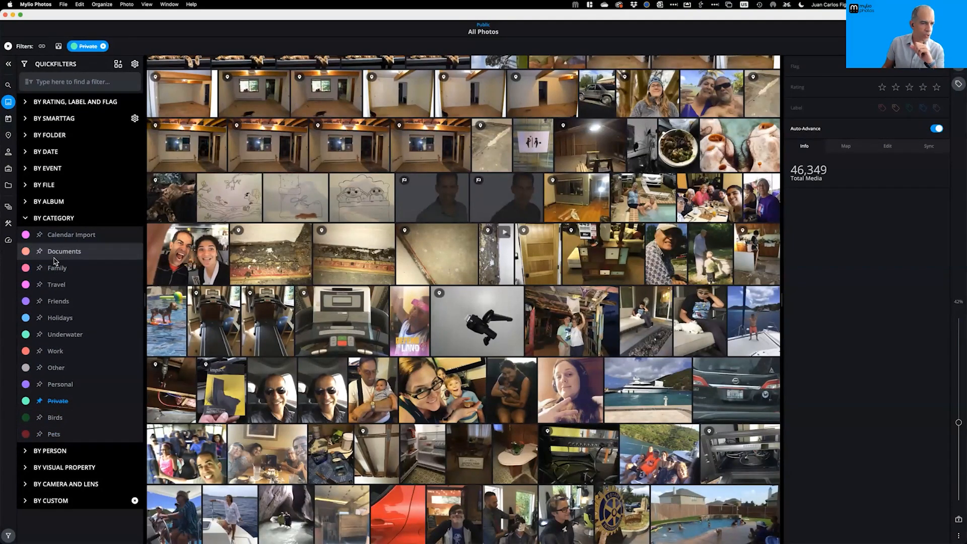
click(26, 219)
click(26, 218)
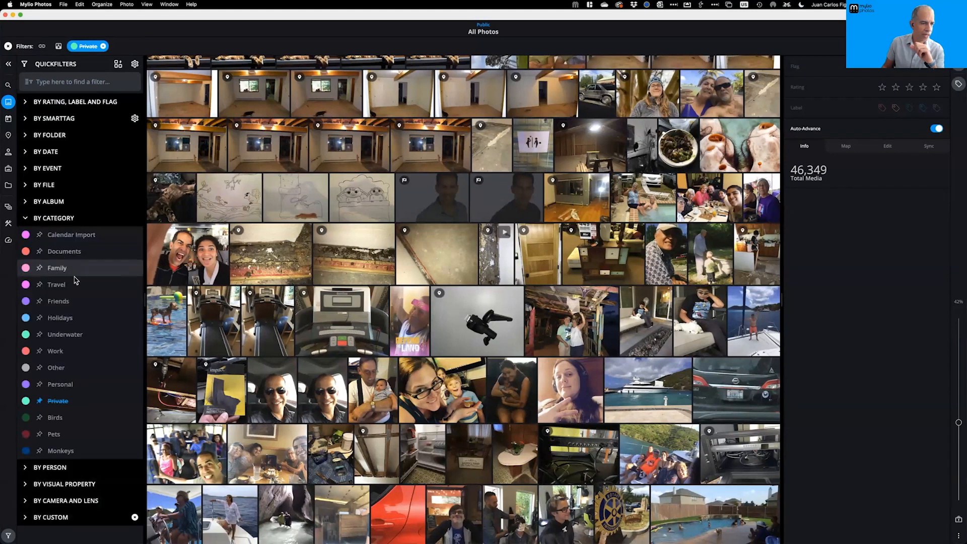
click(40, 451)
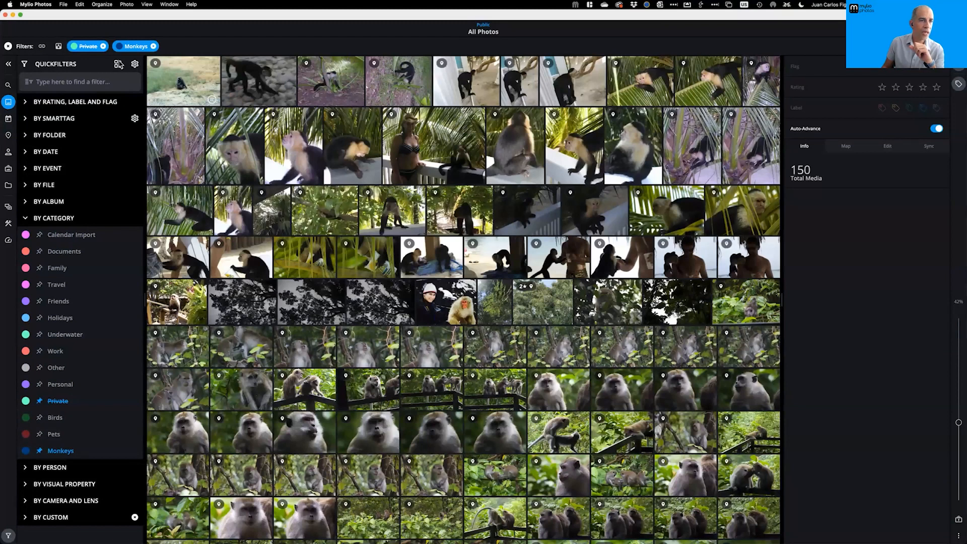
Save the current Monkeys filter as a new QuickCollection named 'Monkeys'
click(119, 64)
click(103, 87)
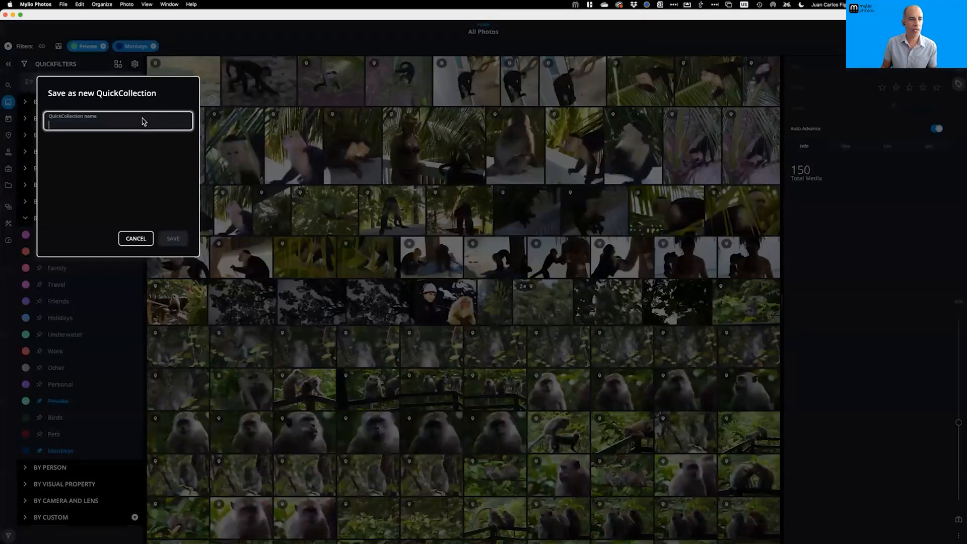
text(Mpon)
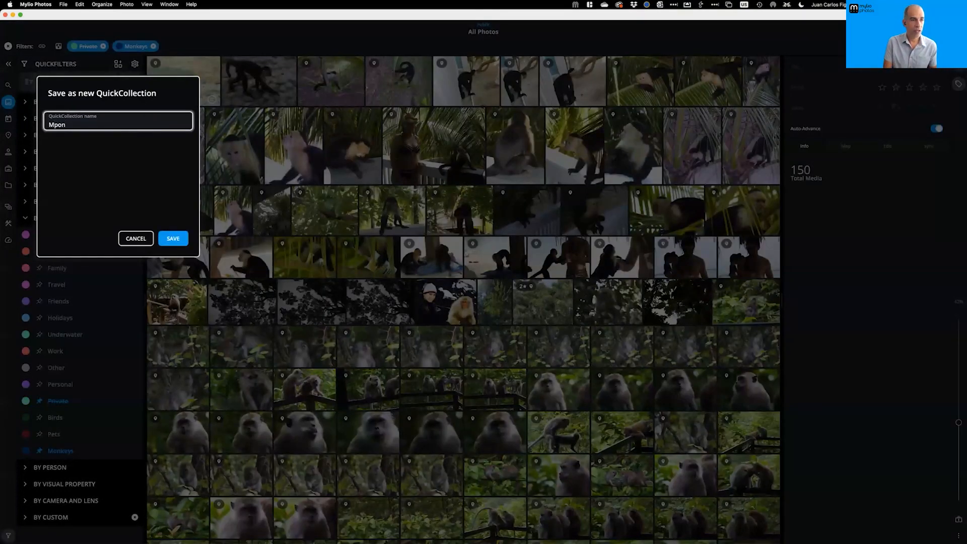
text(onkeys)
click(175, 243)
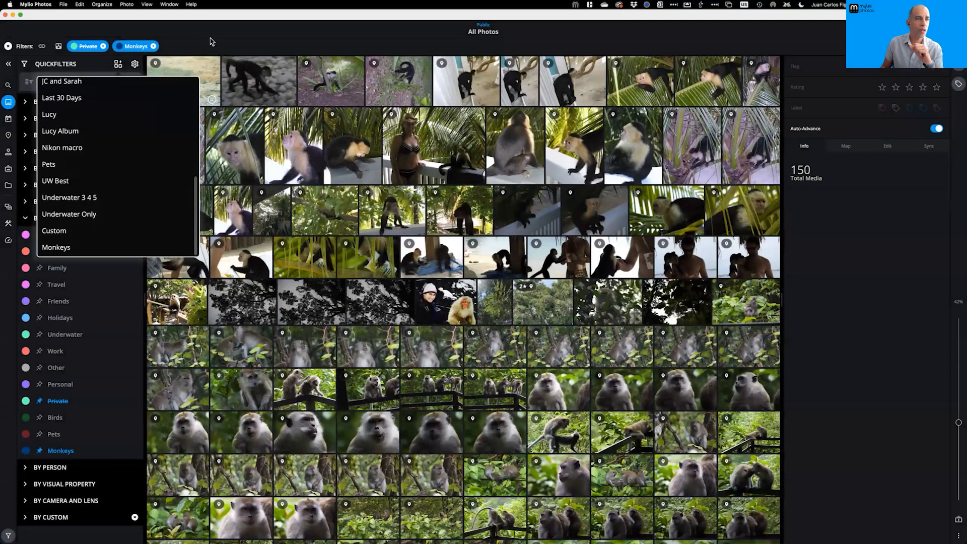
Clear the filters to show all 46,349 photos and open Manage Spaces
click(8, 46)
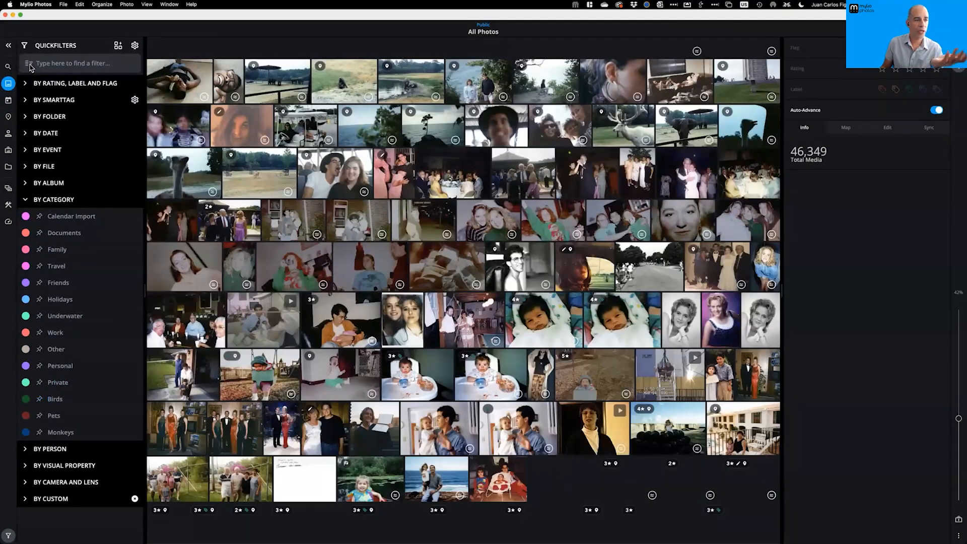
click(10, 190)
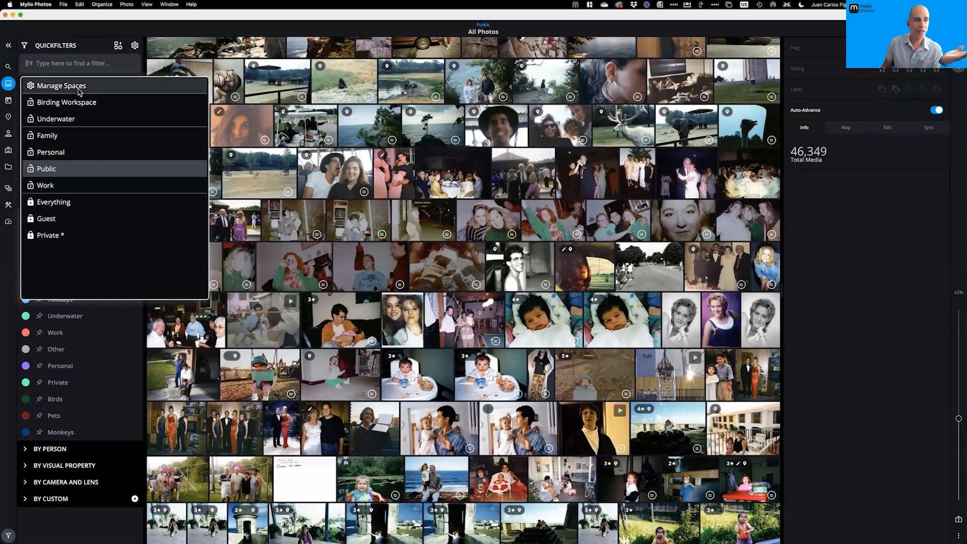
click(62, 86)
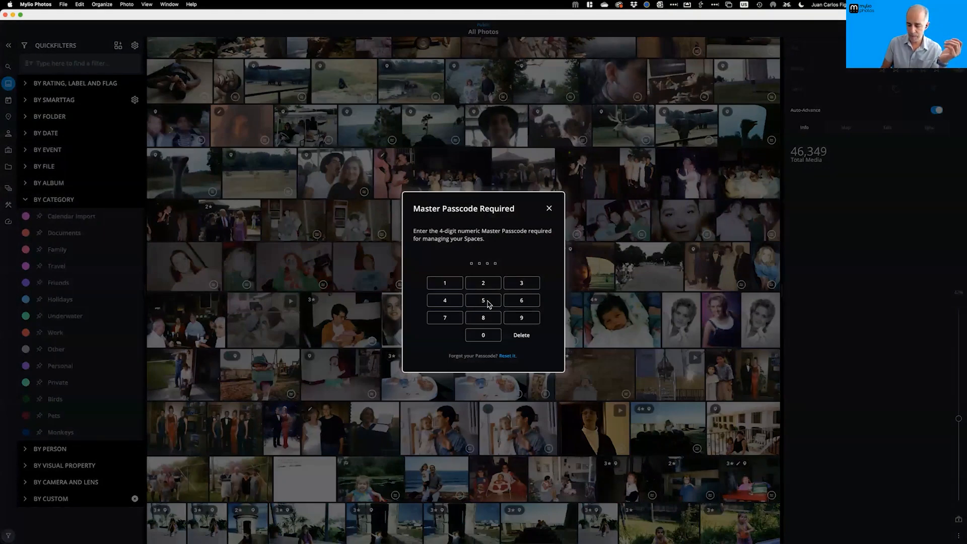
Enter the master passcode, add a new space, and rename it with the owner's iPad name
click(488, 303)
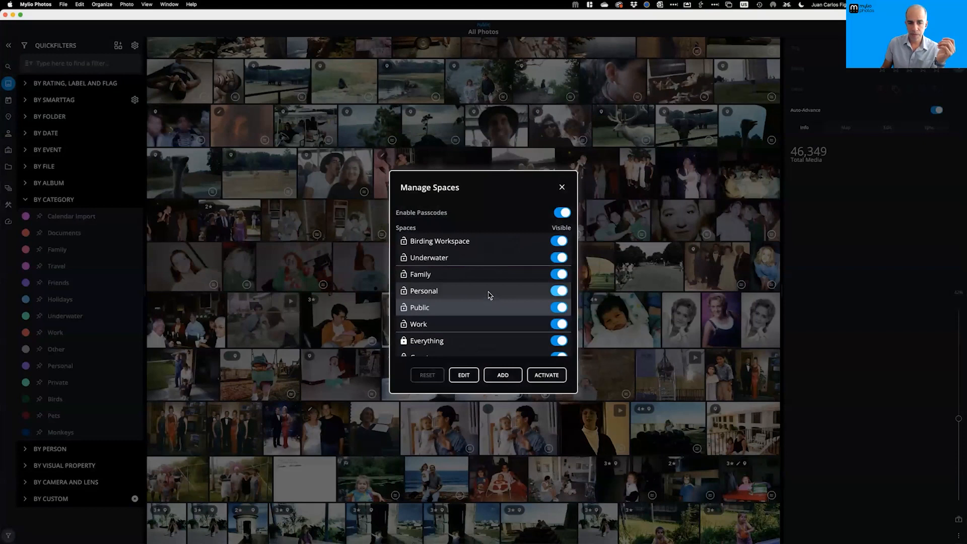
click(502, 374)
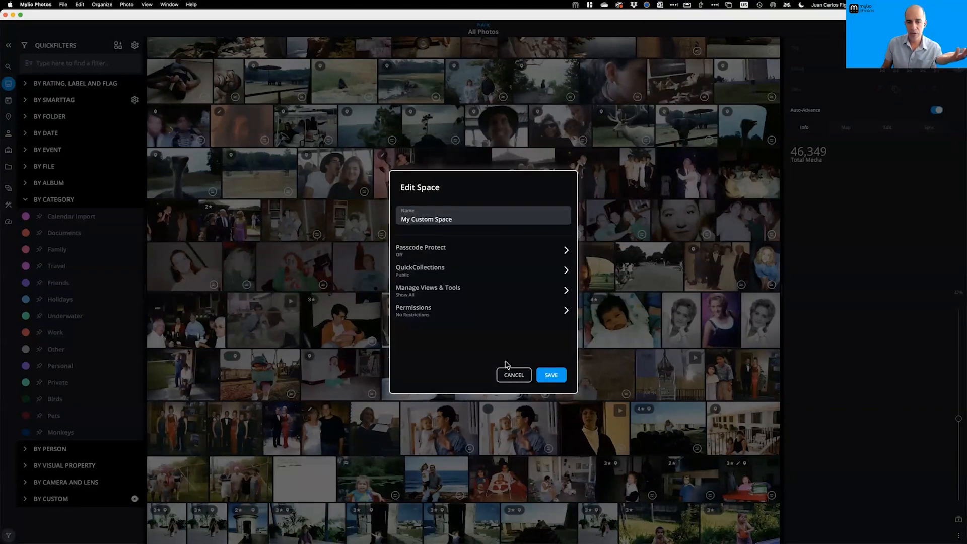
click(468, 218)
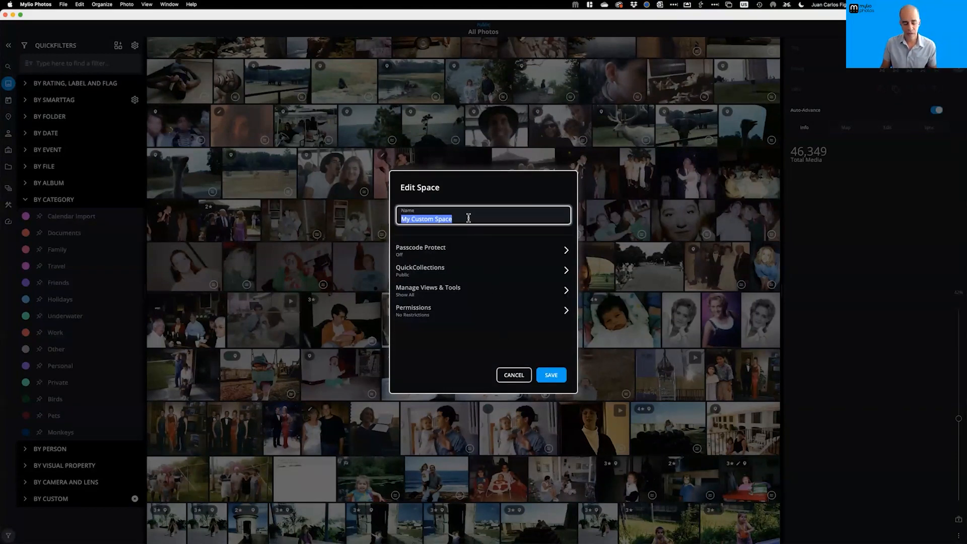
text(Lucy's iPad)
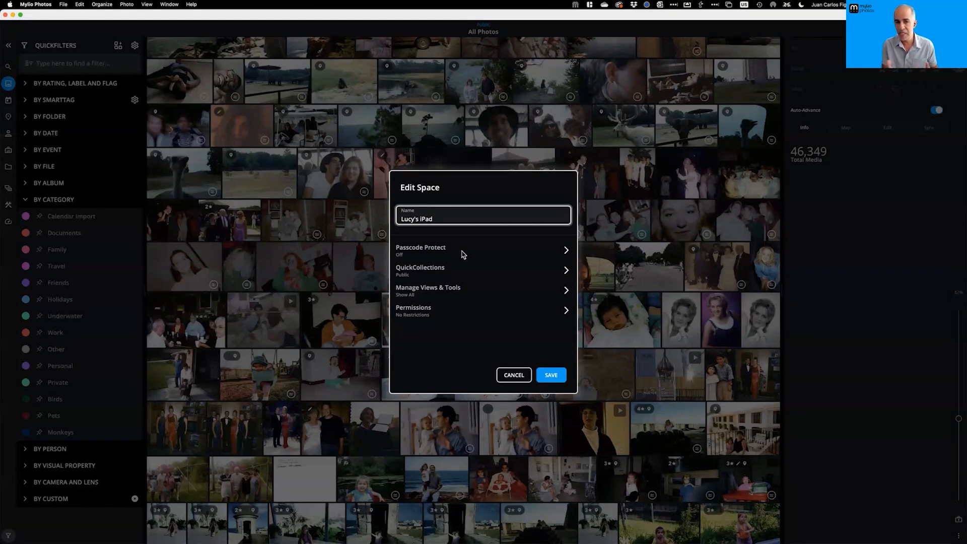
Protect the new space with a 4-digit space passcode, also required to exit
click(437, 251)
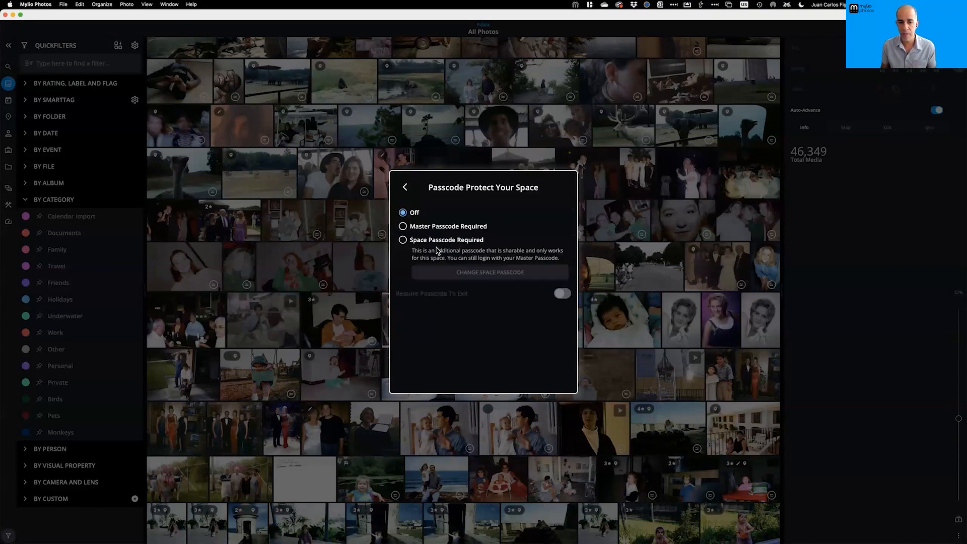
click(404, 241)
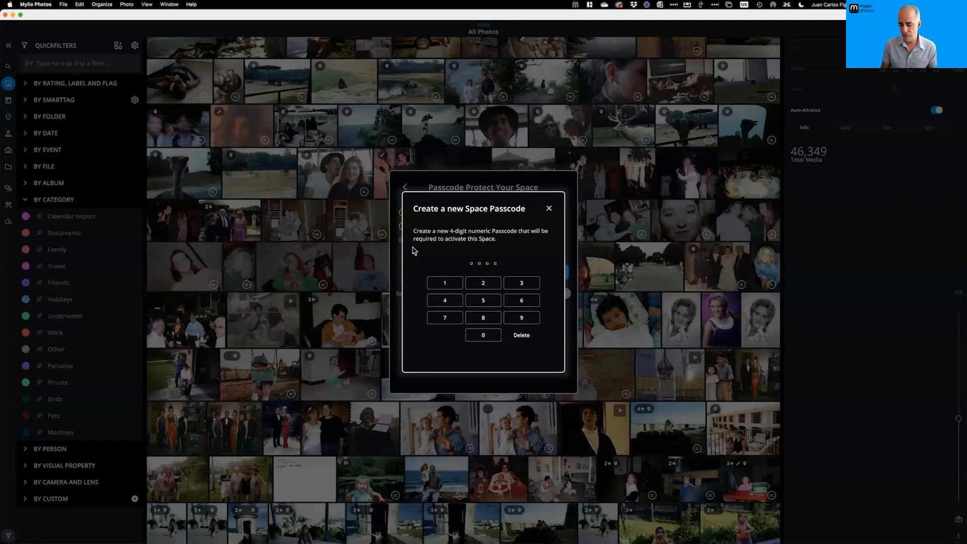
text(4)
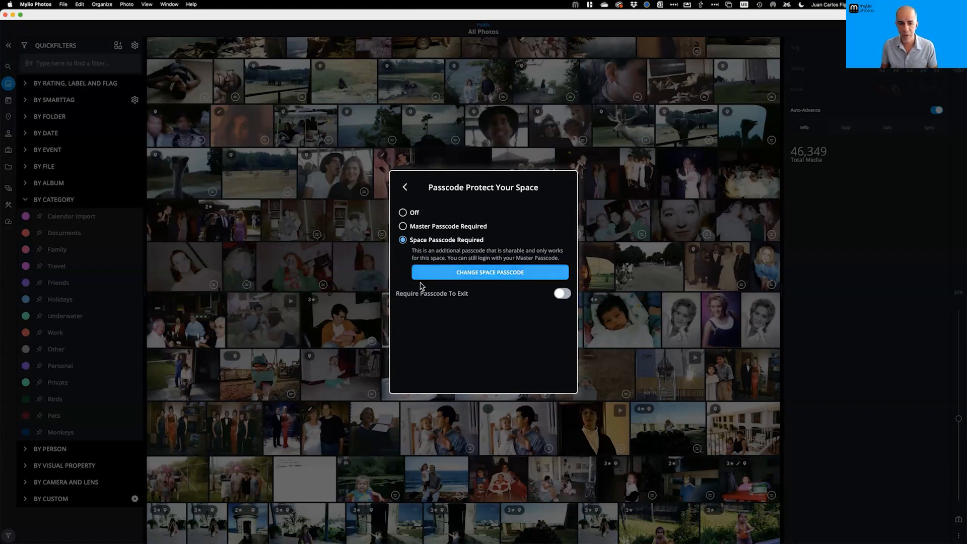
click(564, 297)
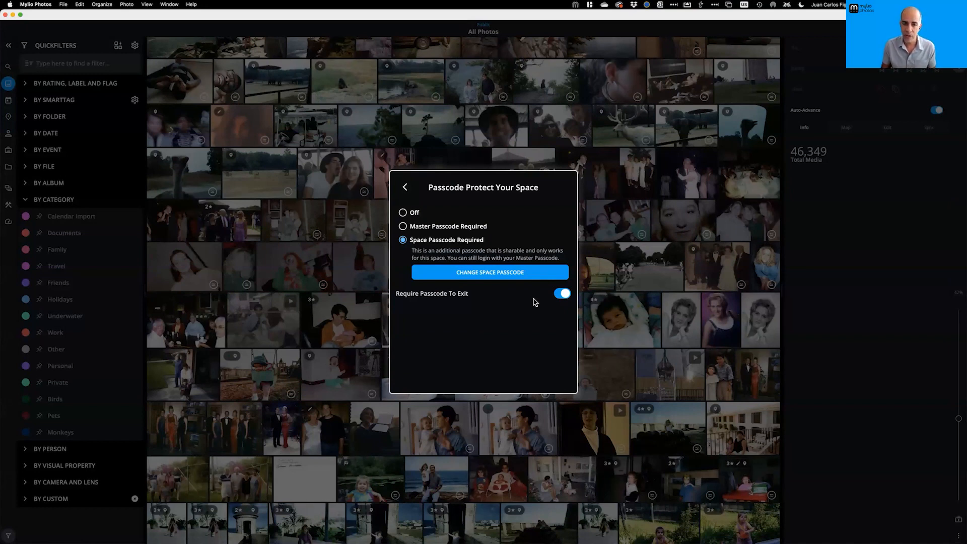
click(406, 188)
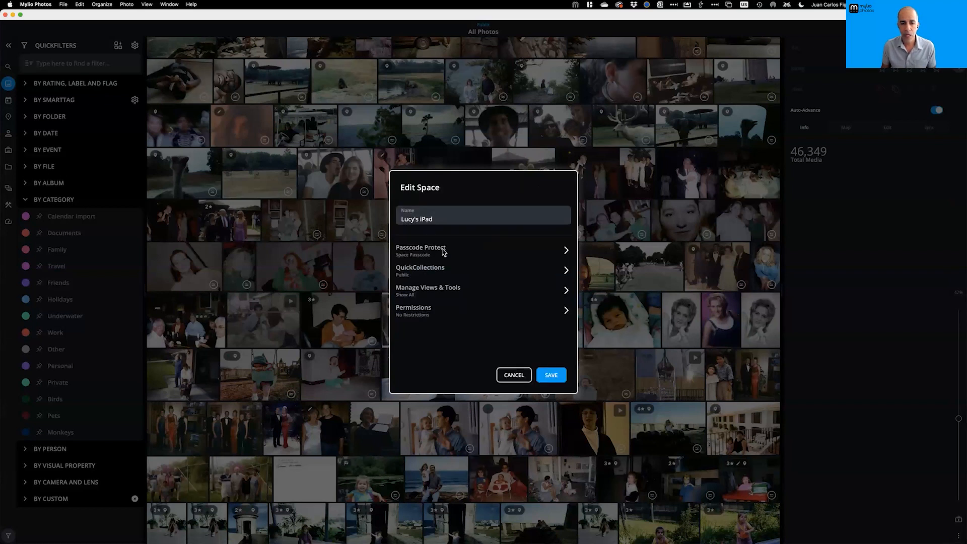
Remove Public from the new space's QuickCollections and add Pets in its place
click(426, 272)
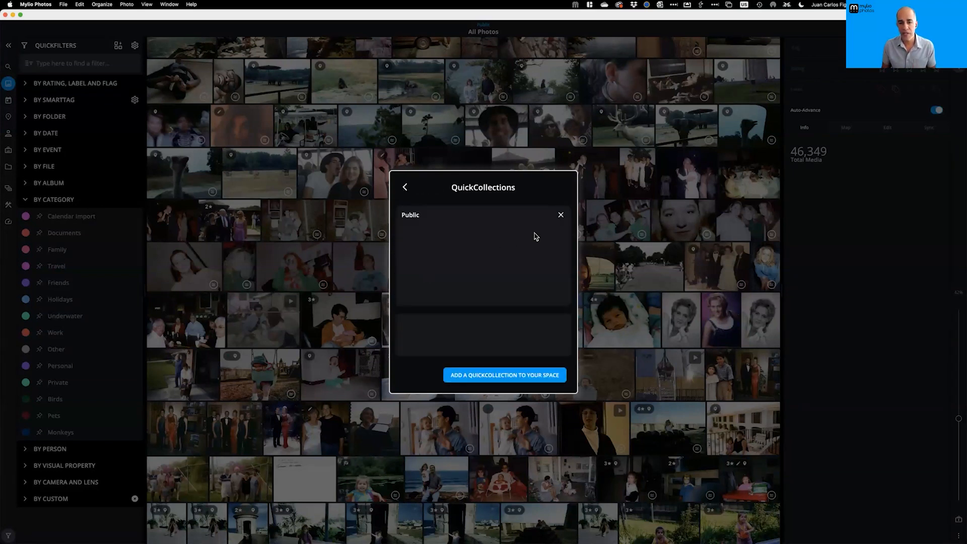
click(561, 217)
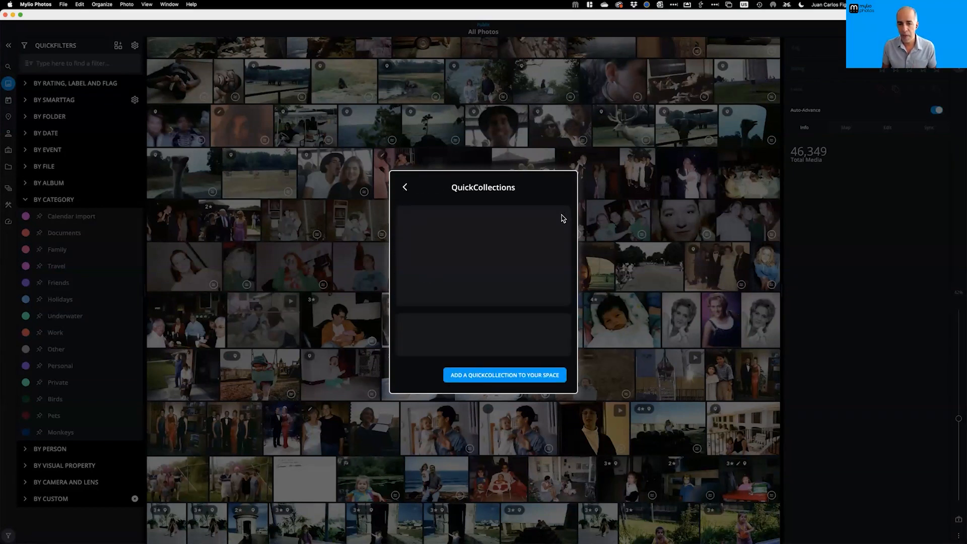
click(501, 372)
click(422, 234)
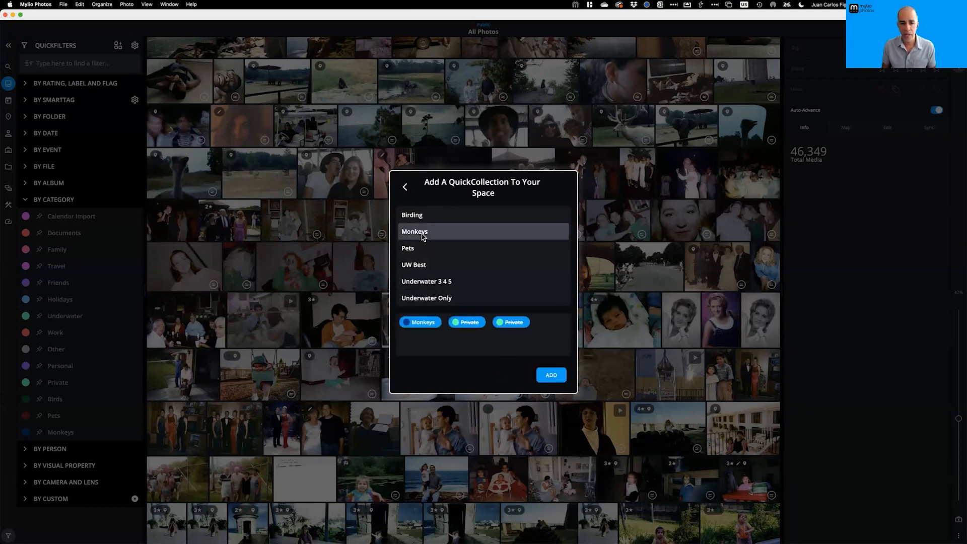
click(418, 250)
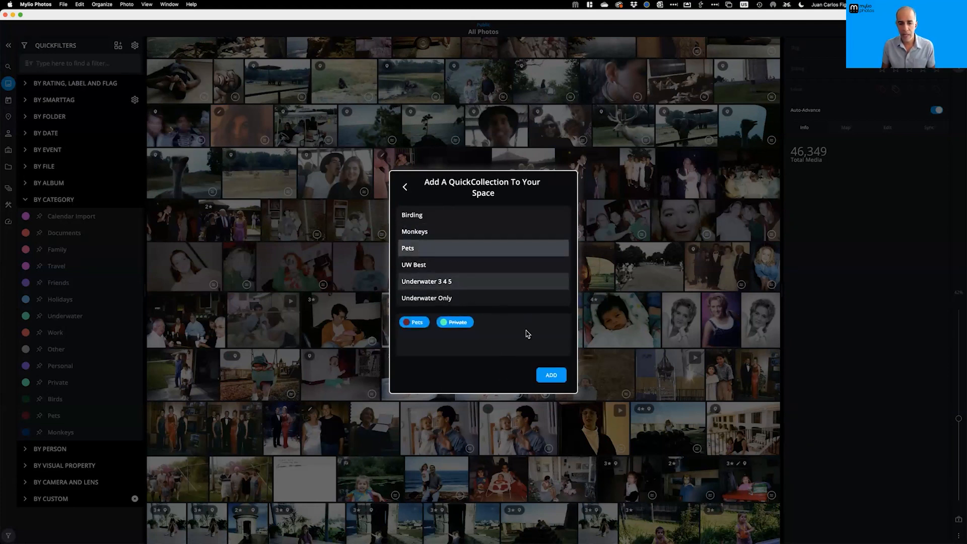
click(551, 375)
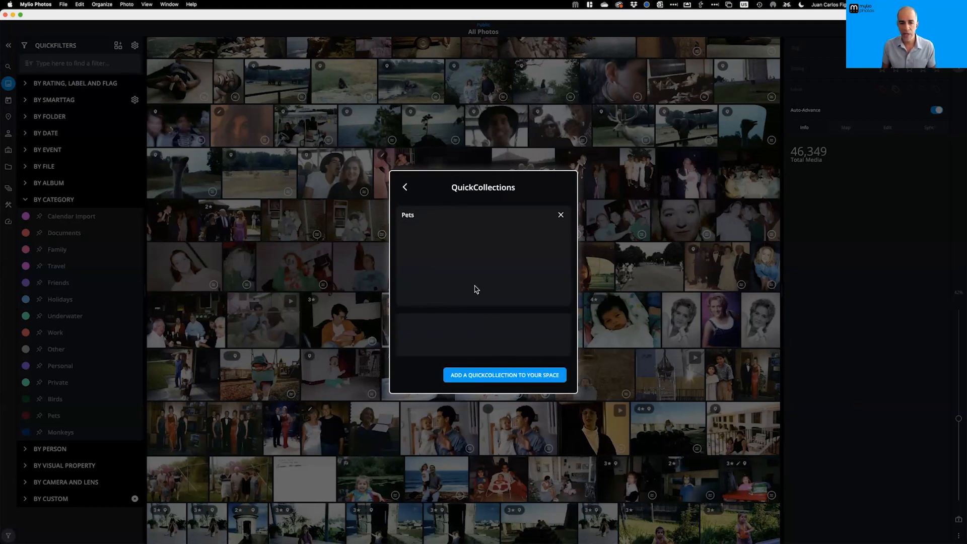
Add Monkeys as the space's second QuickCollection
click(510, 376)
click(421, 234)
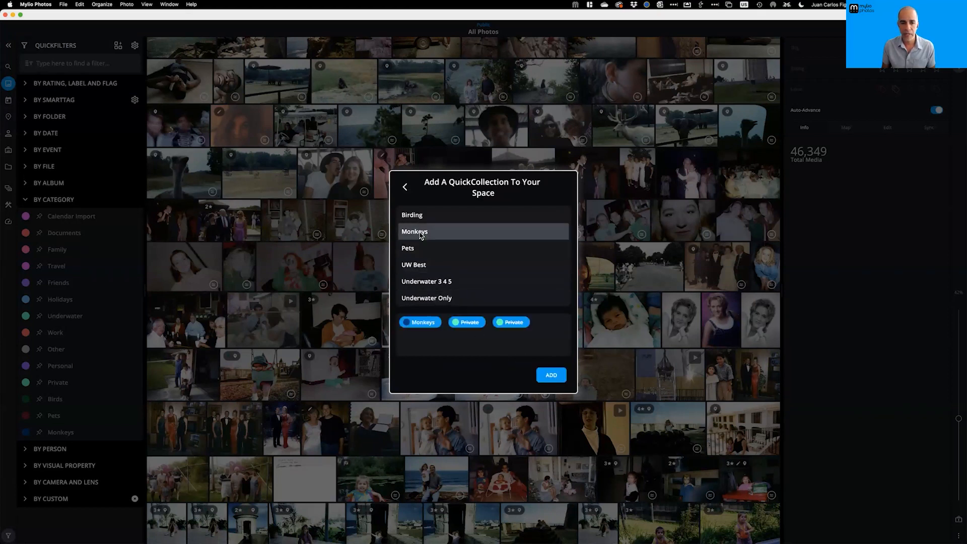
click(553, 377)
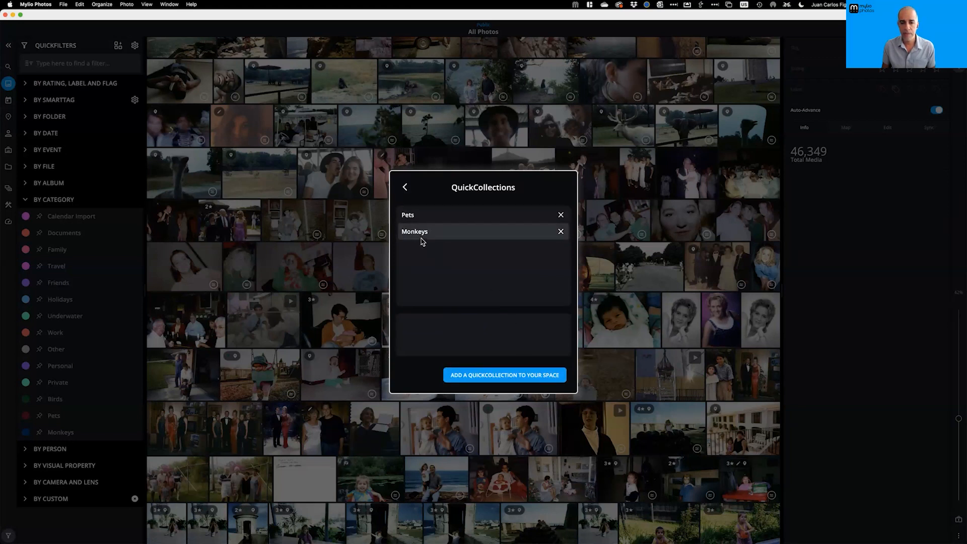
click(405, 188)
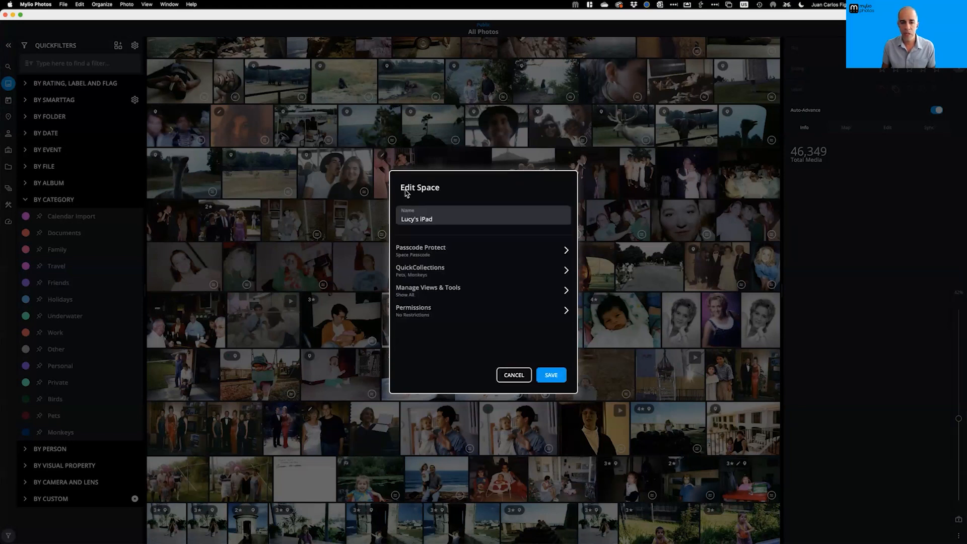
click(457, 293)
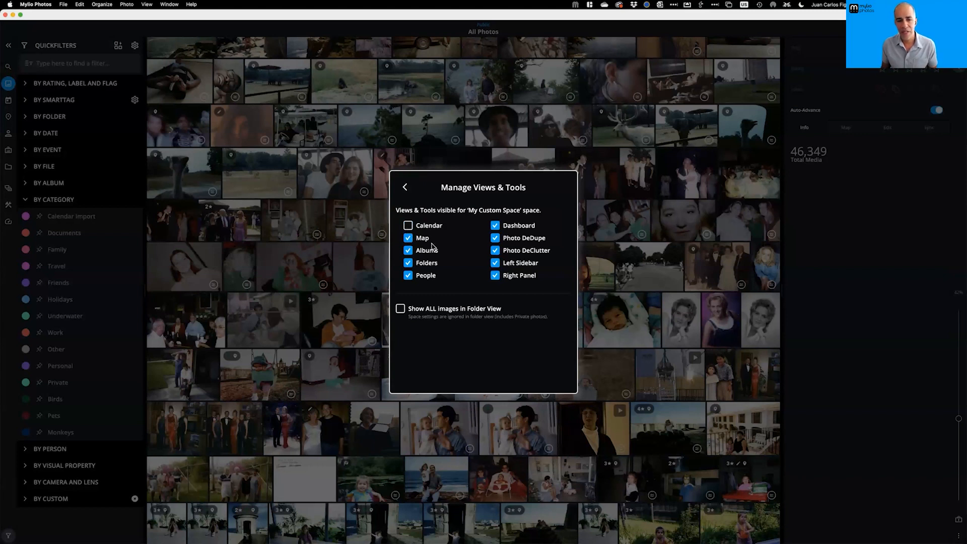
click(409, 263)
click(408, 276)
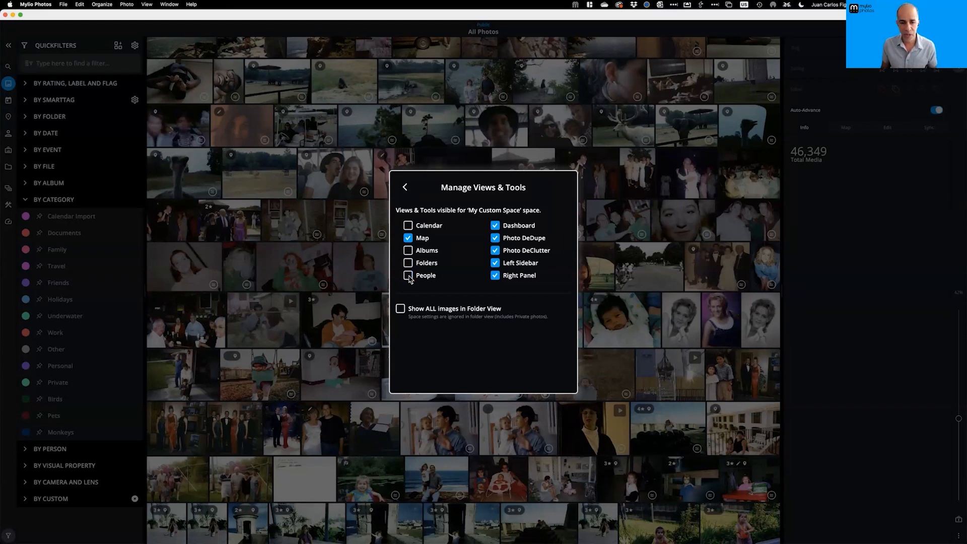
click(496, 228)
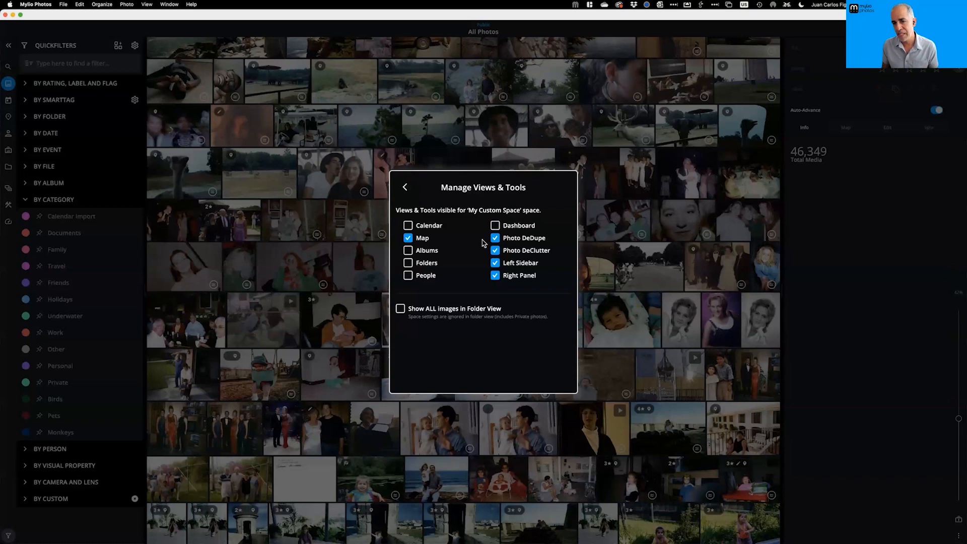
click(495, 240)
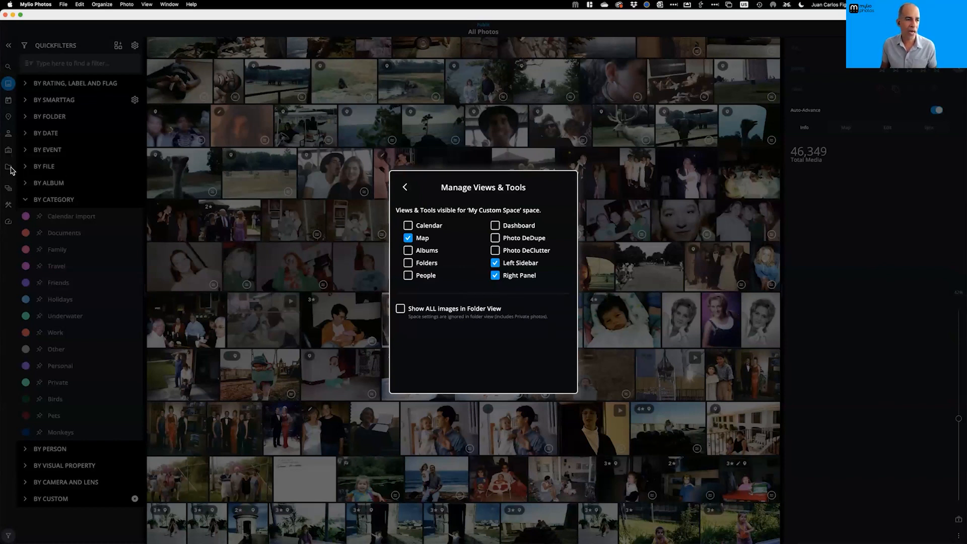
click(496, 264)
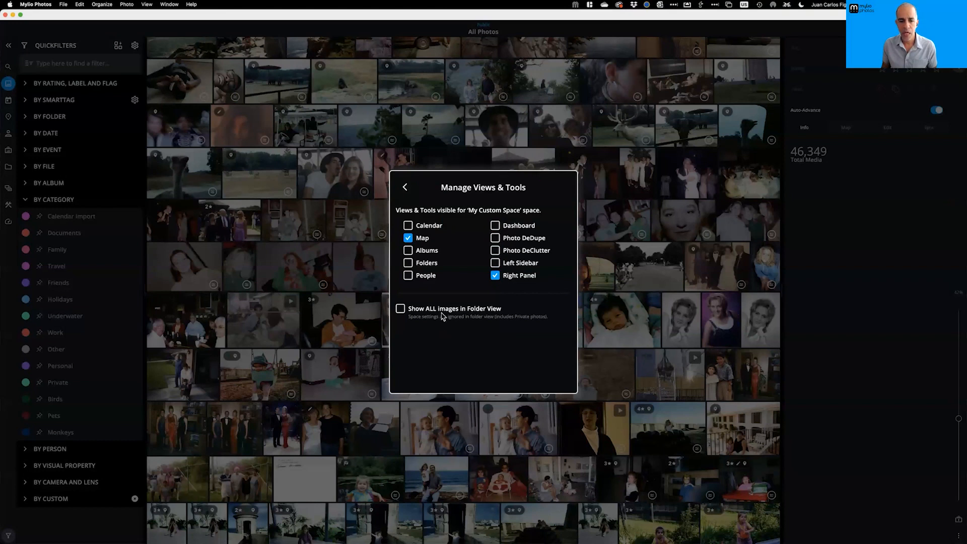
click(405, 187)
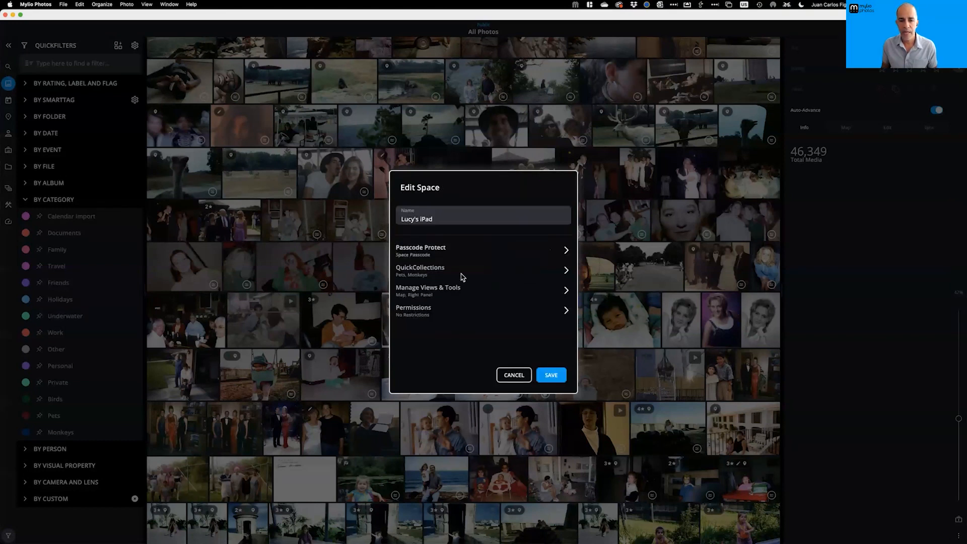
Revoke the space's Files & Folders, Albums, People and Events access
click(412, 312)
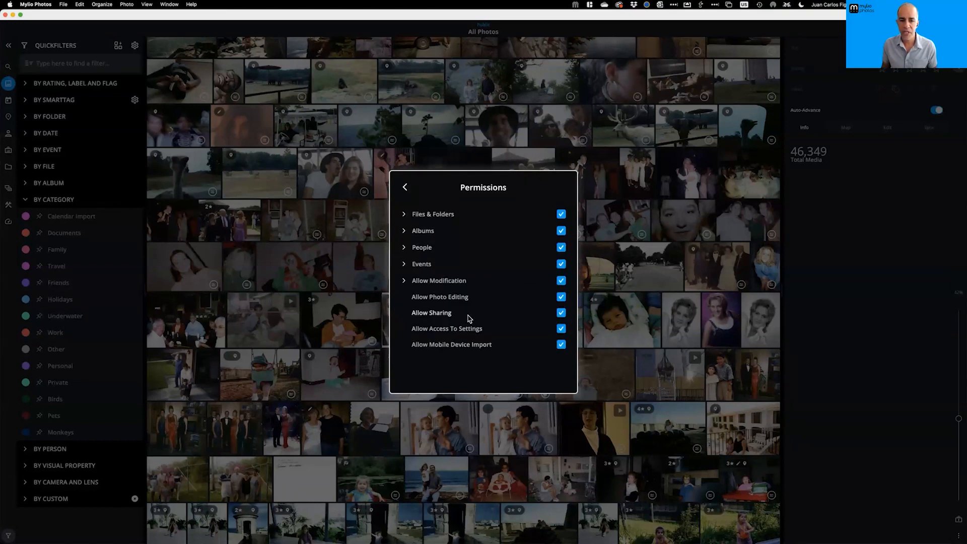
click(561, 214)
click(561, 231)
click(562, 248)
click(562, 264)
Disallow modification, photo editing, settings access and mobile import, then save the space
click(562, 281)
click(561, 297)
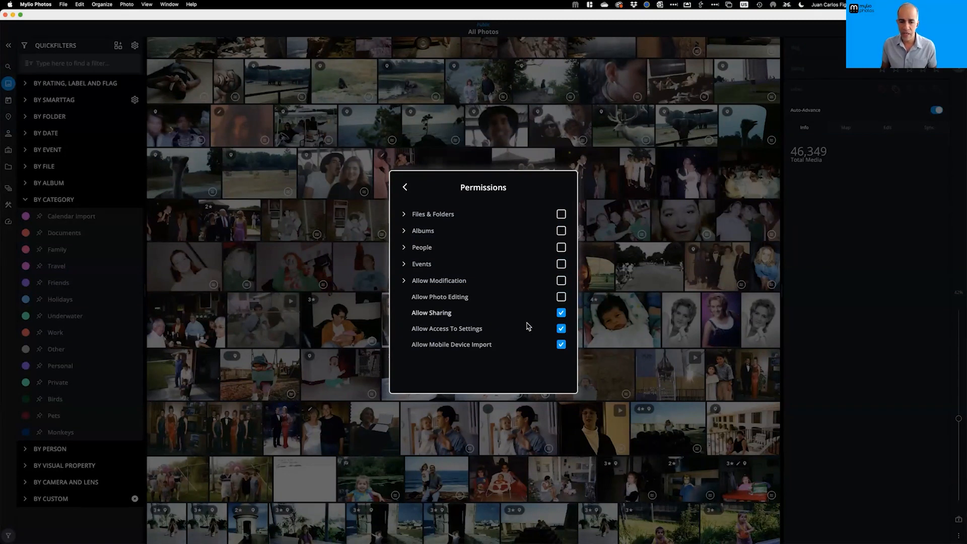
click(561, 328)
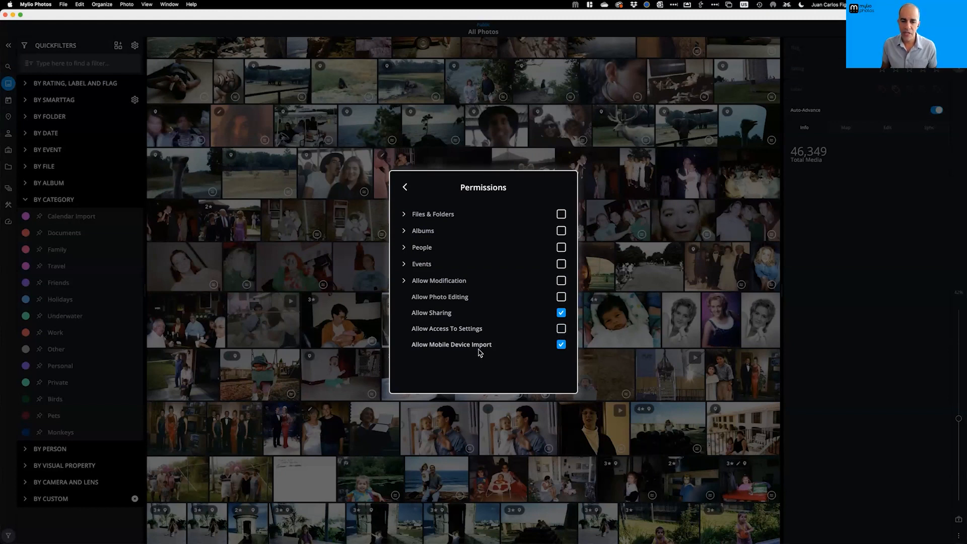
click(561, 345)
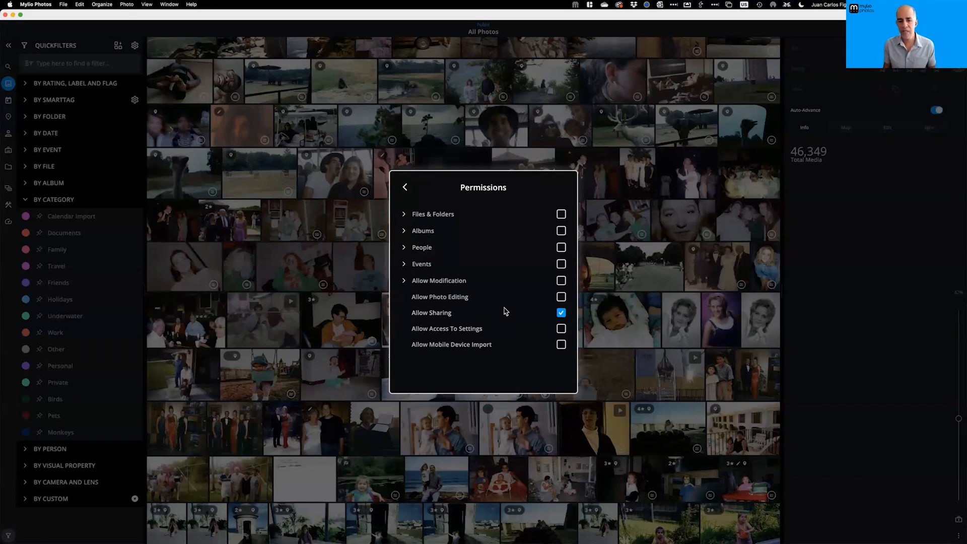
click(405, 190)
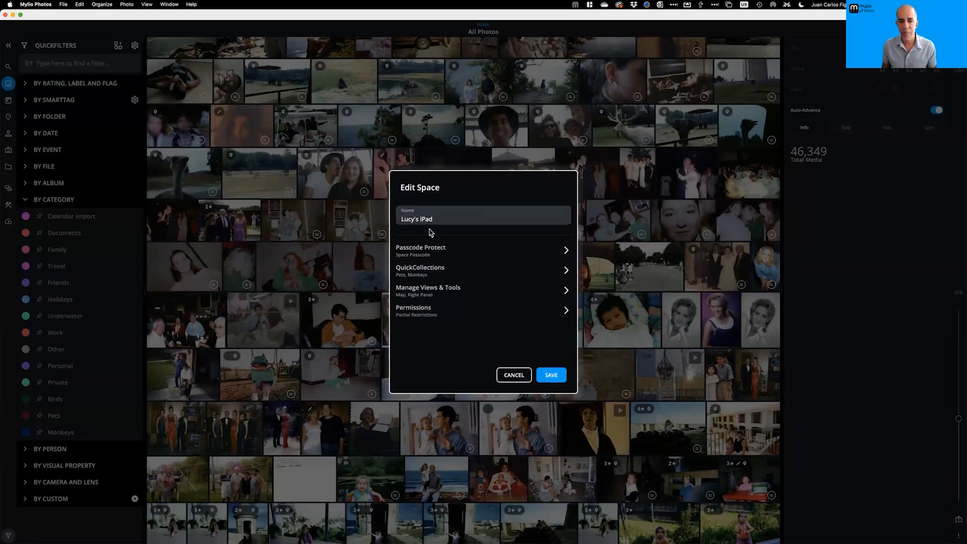
click(551, 377)
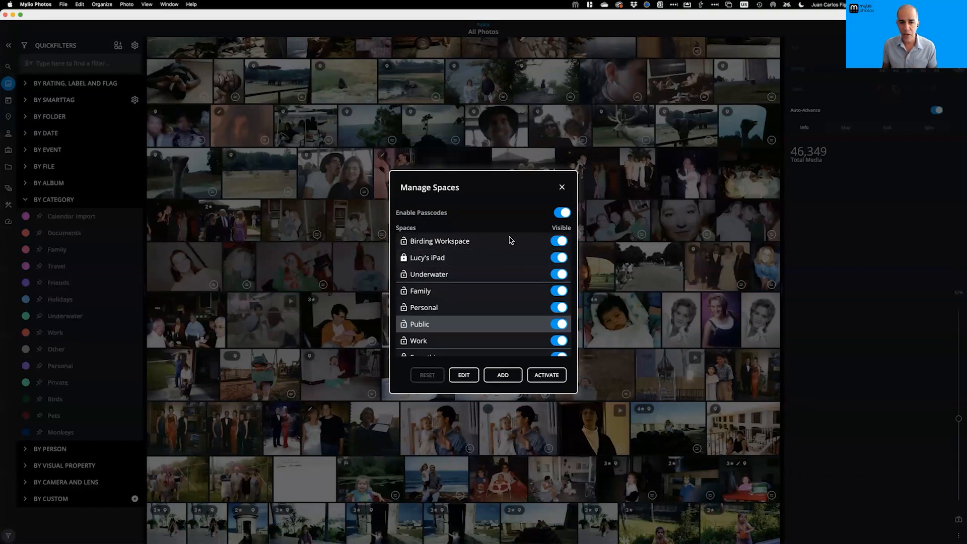
Toggle Birding Workspace, Underwater and Family visibility off and back on, then close Manage Spaces
click(556, 243)
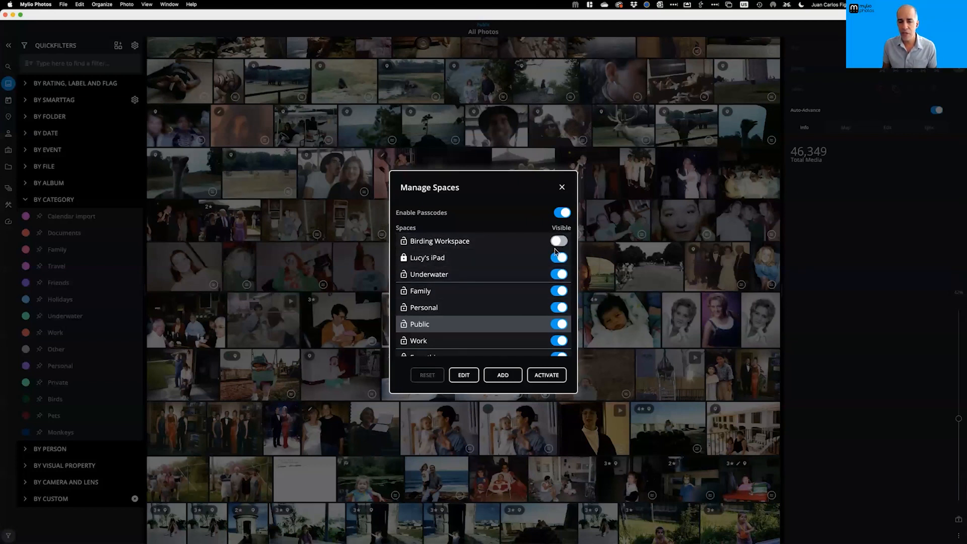
click(557, 276)
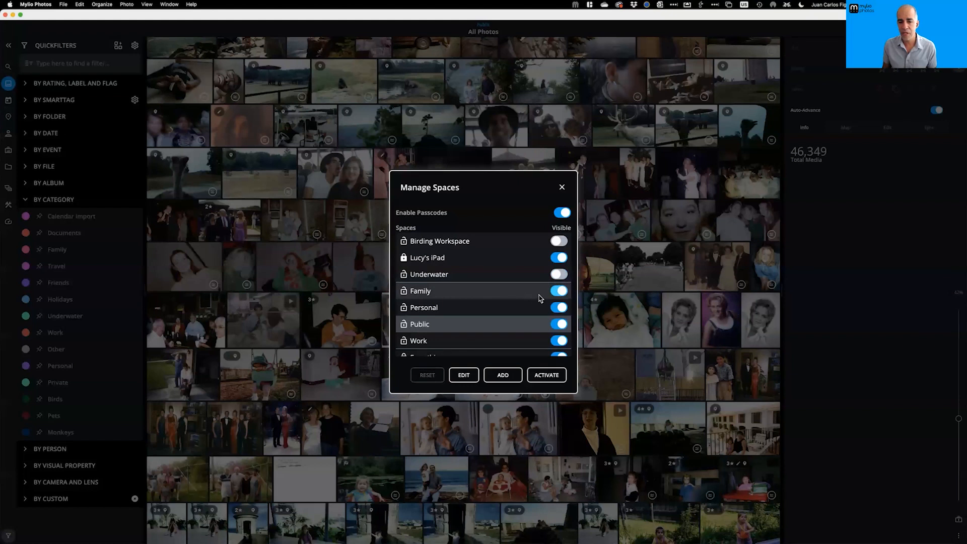
click(554, 292)
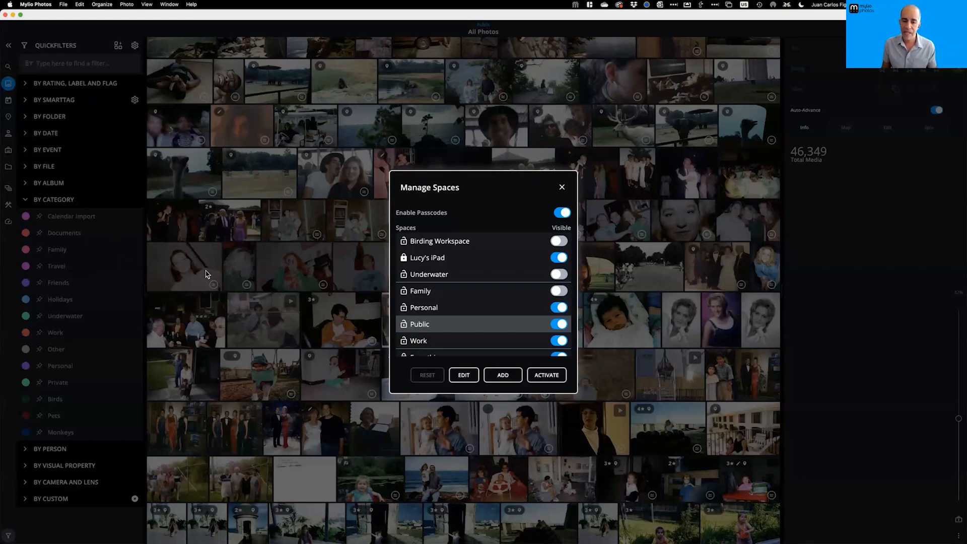
click(563, 291)
click(562, 275)
click(561, 242)
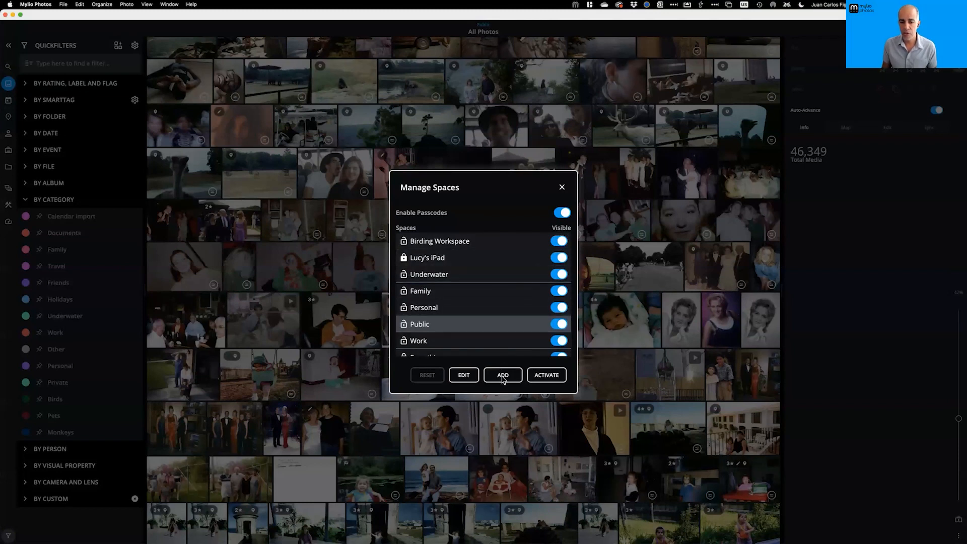
click(563, 188)
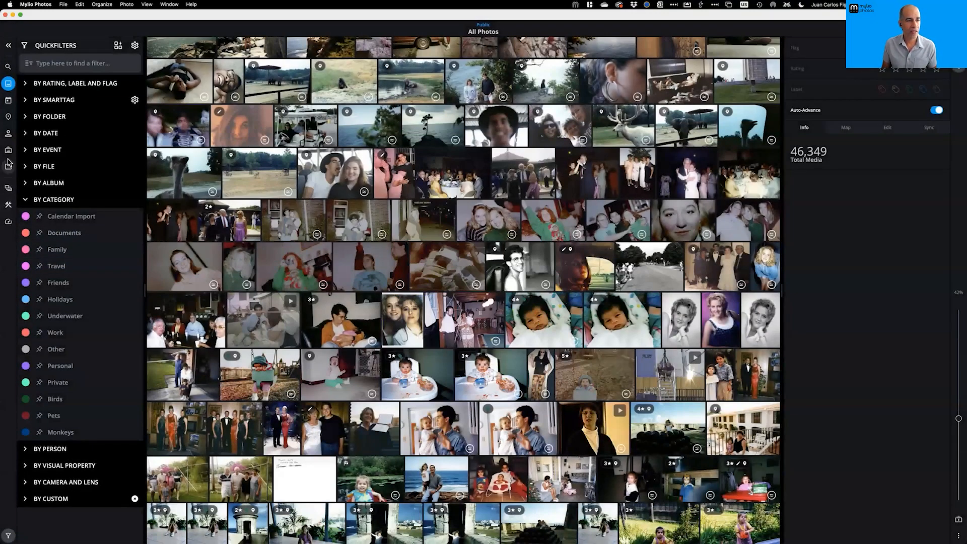
click(8, 223)
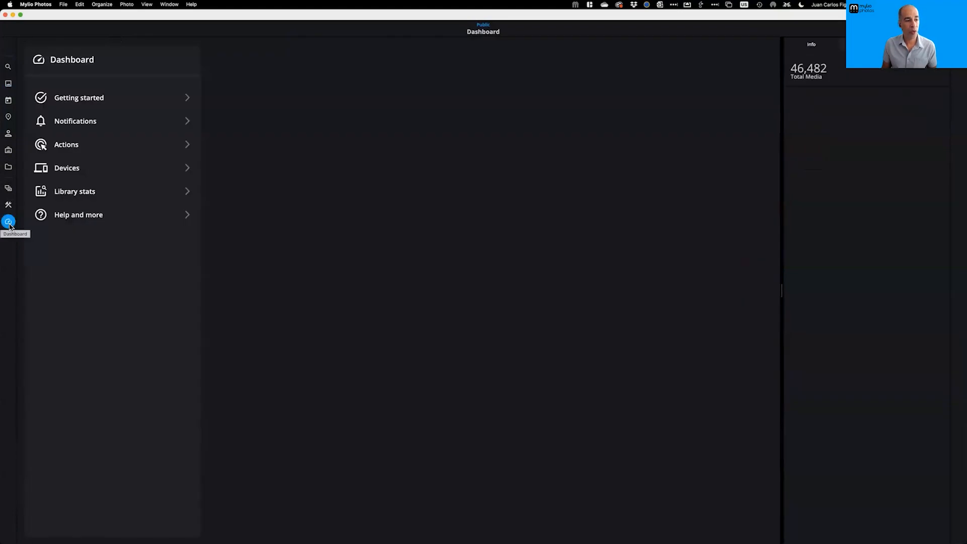
click(81, 172)
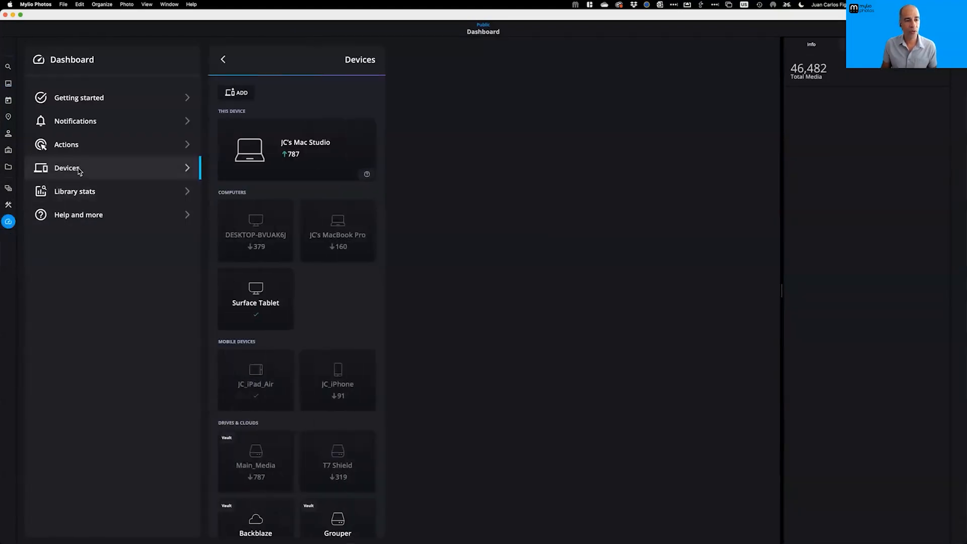
click(261, 382)
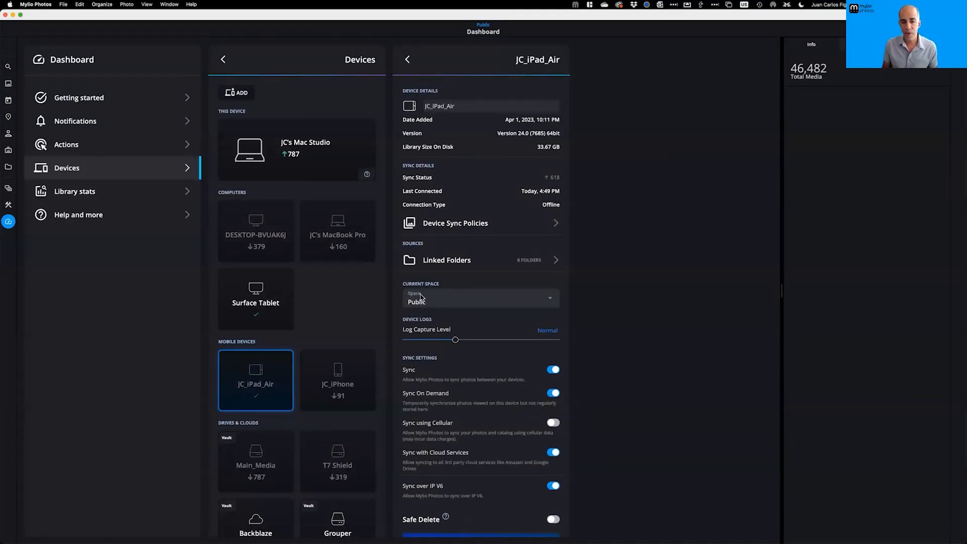
click(543, 302)
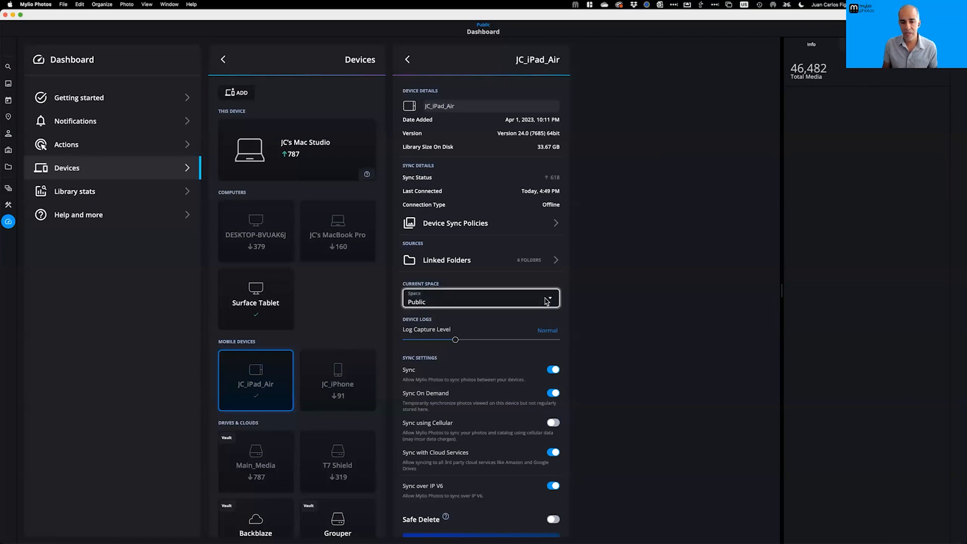
click(432, 342)
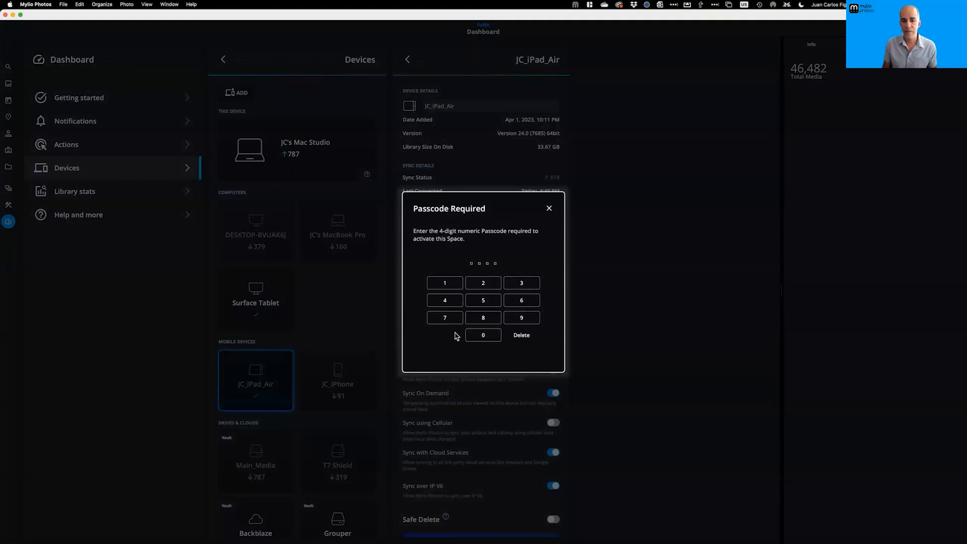
text(1234)
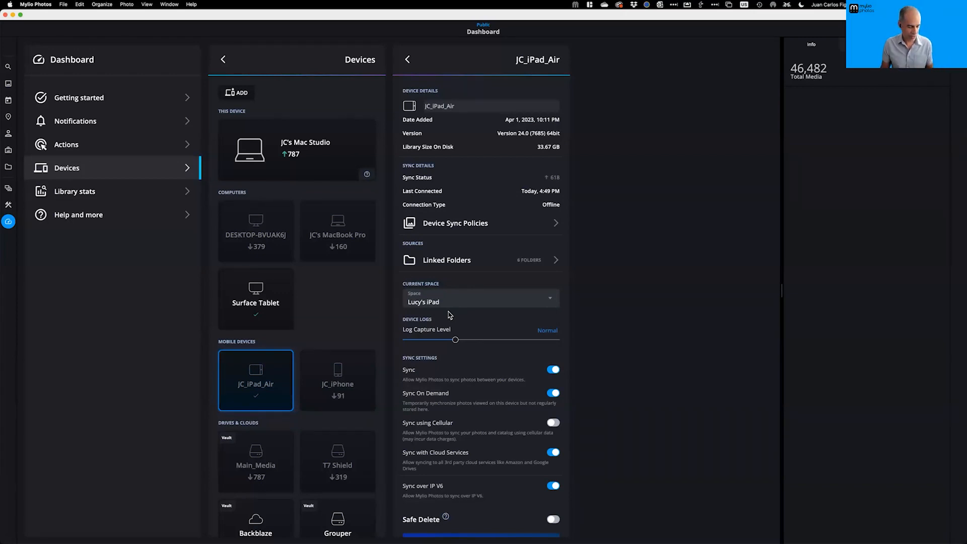
key(super+Tab)
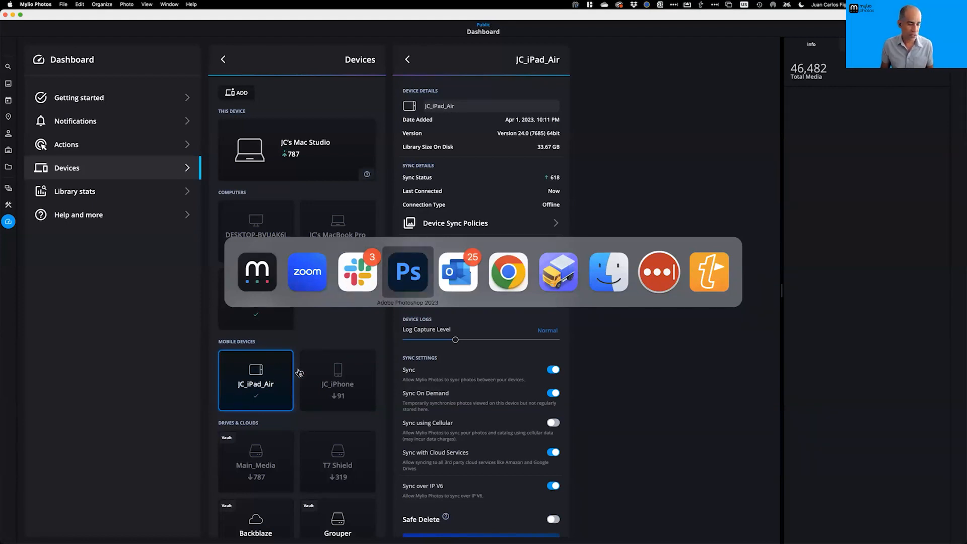
click(242, 287)
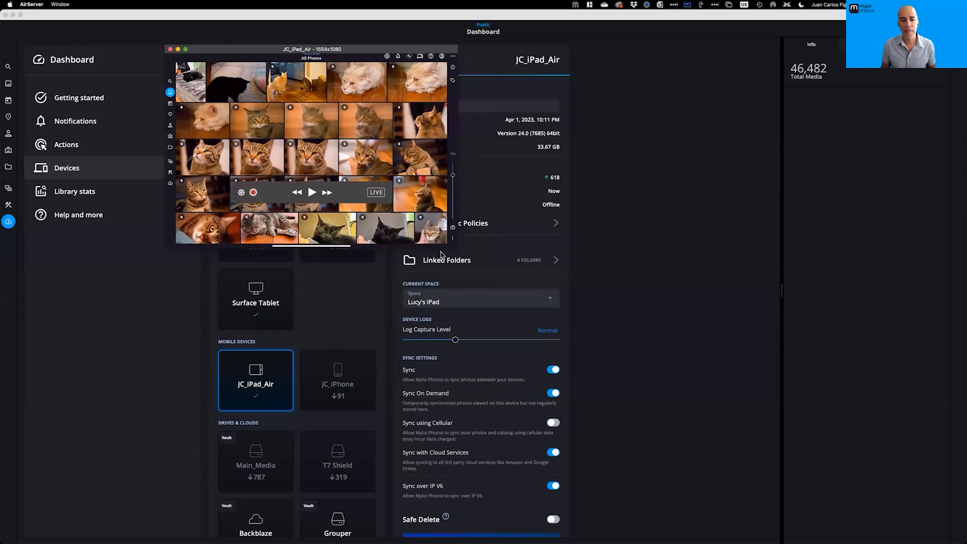
drag(483, 274, 767, 522)
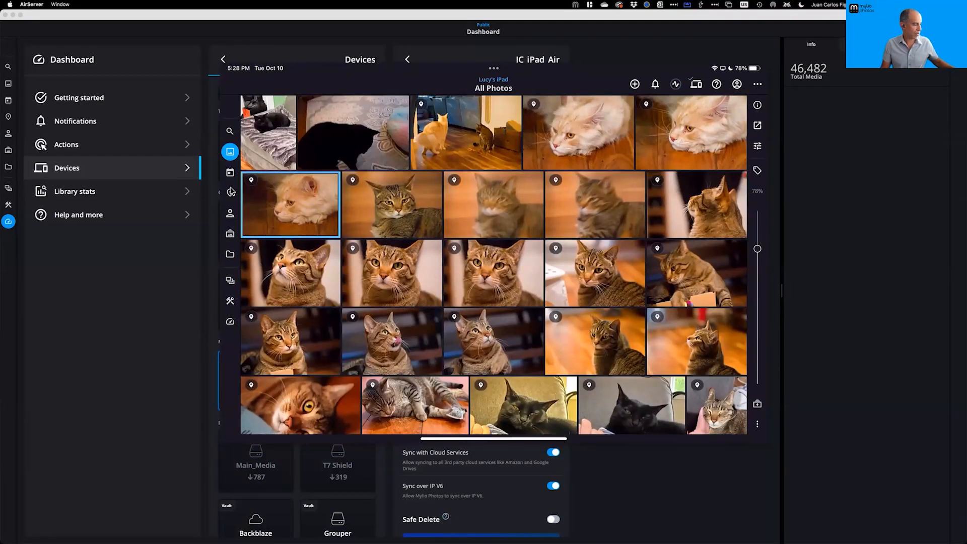
Show the iPad's Map view and confirm the passcode prompt blocks switching to Underwater
click(231, 191)
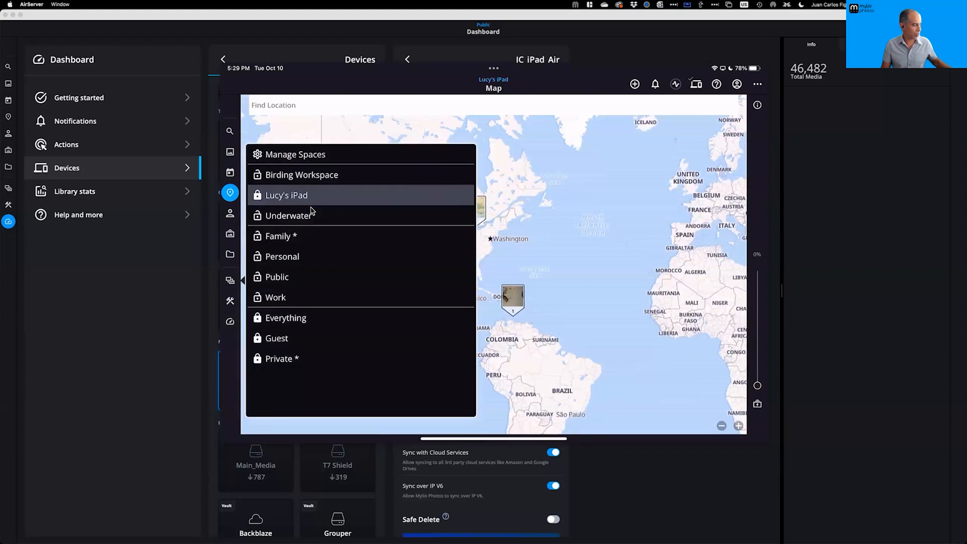
click(311, 214)
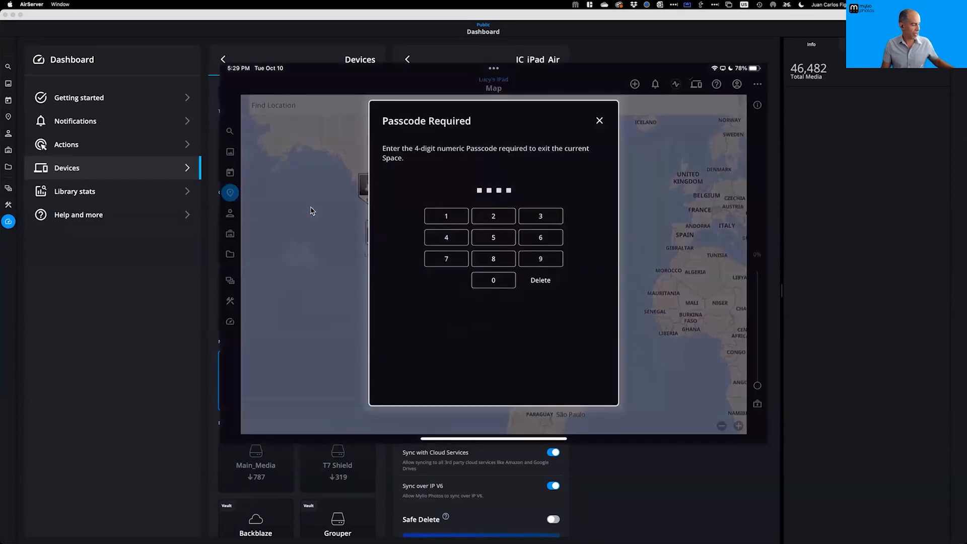
click(594, 129)
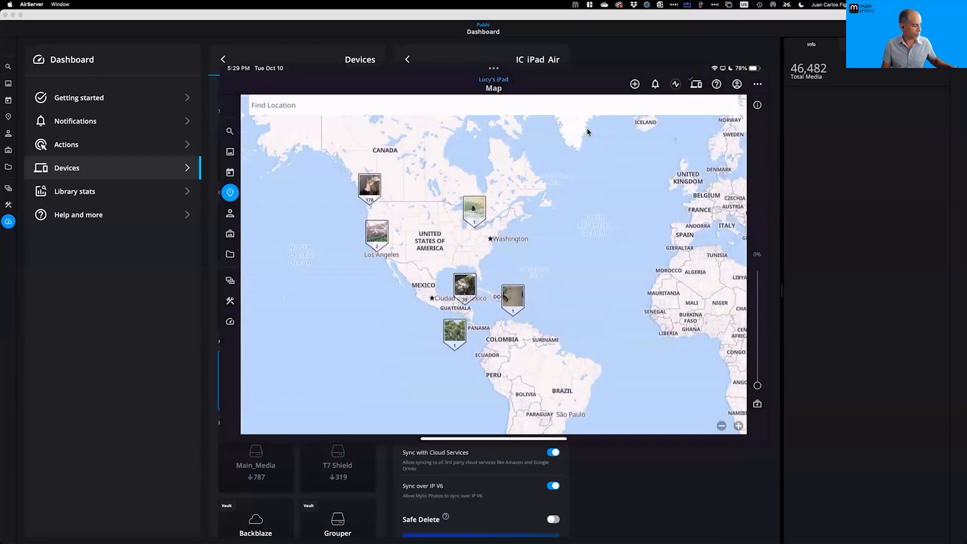
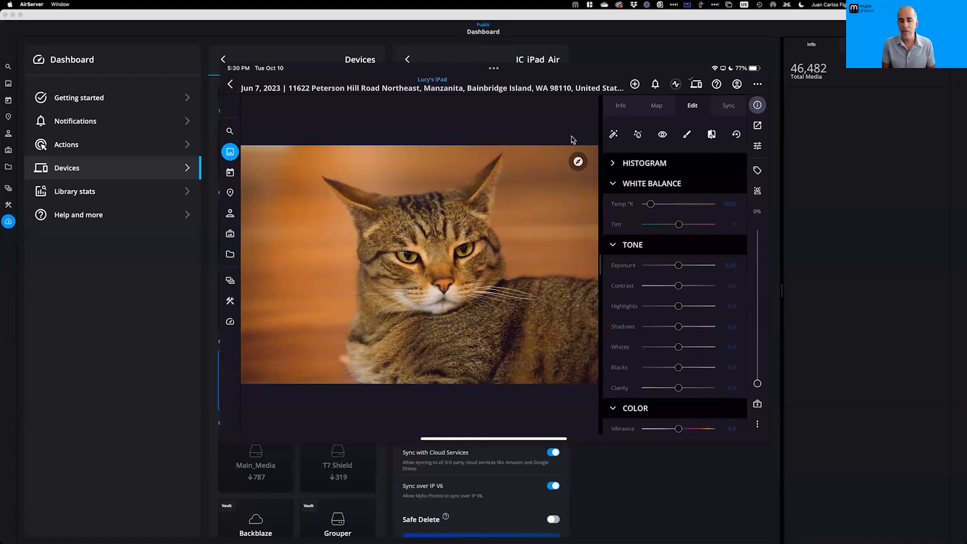
Bring Mylio Photos back in front of the mirror and go to the All Photos grid
click(159, 298)
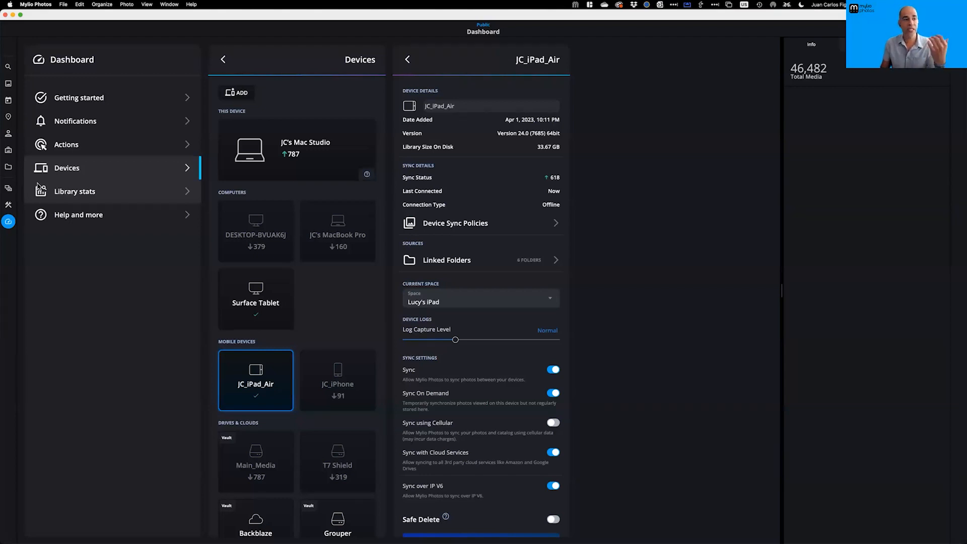
click(9, 85)
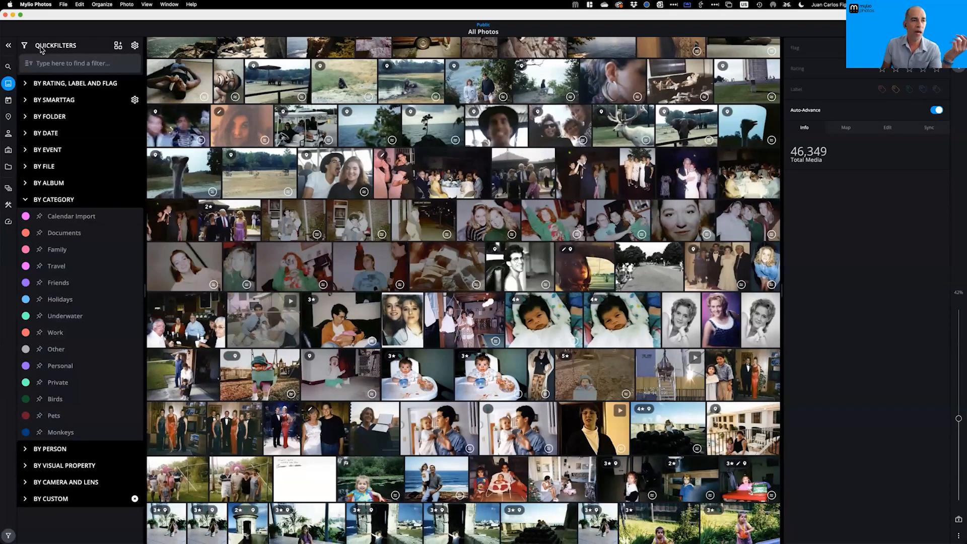
Filter All Photos by the Underwater 3 4 5 QuickCollection (380 items) and lock the filters
click(108, 48)
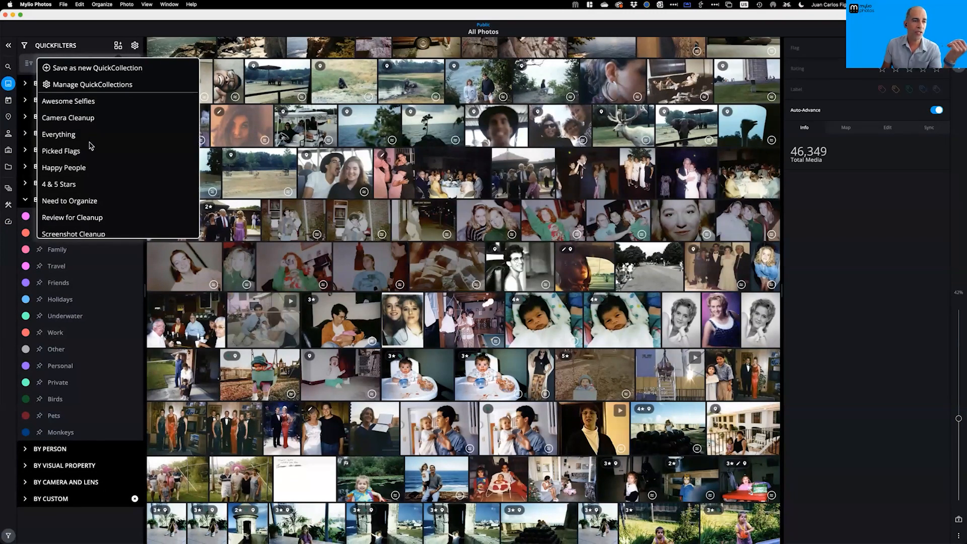
scroll(91, 146, down, 5)
scroll(92, 154, up, 5)
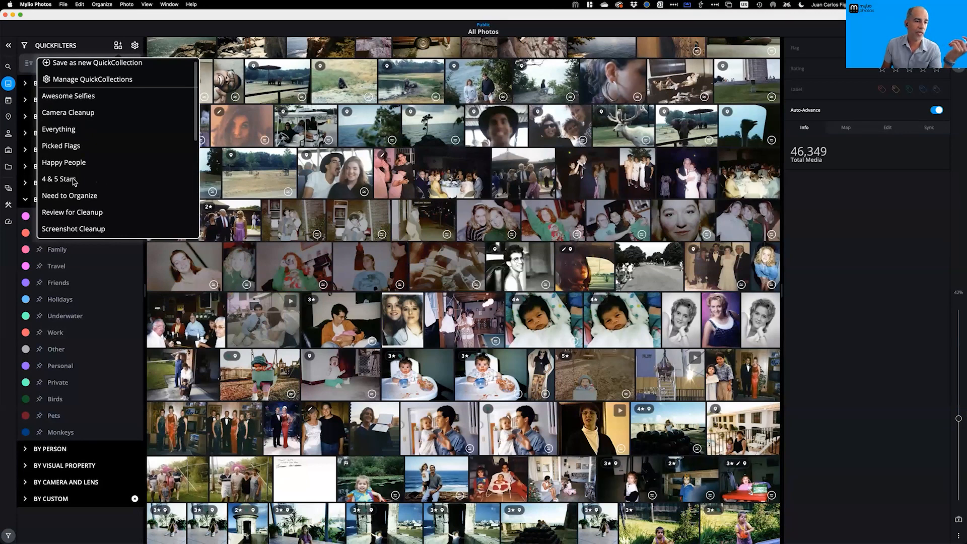
scroll(78, 179, down, 3)
scroll(81, 201, down, 1)
click(77, 200)
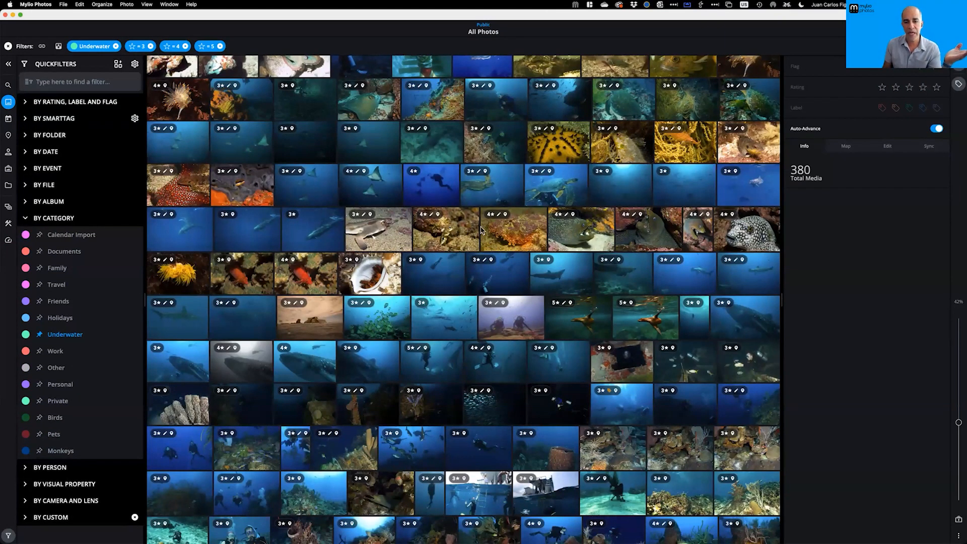
click(42, 47)
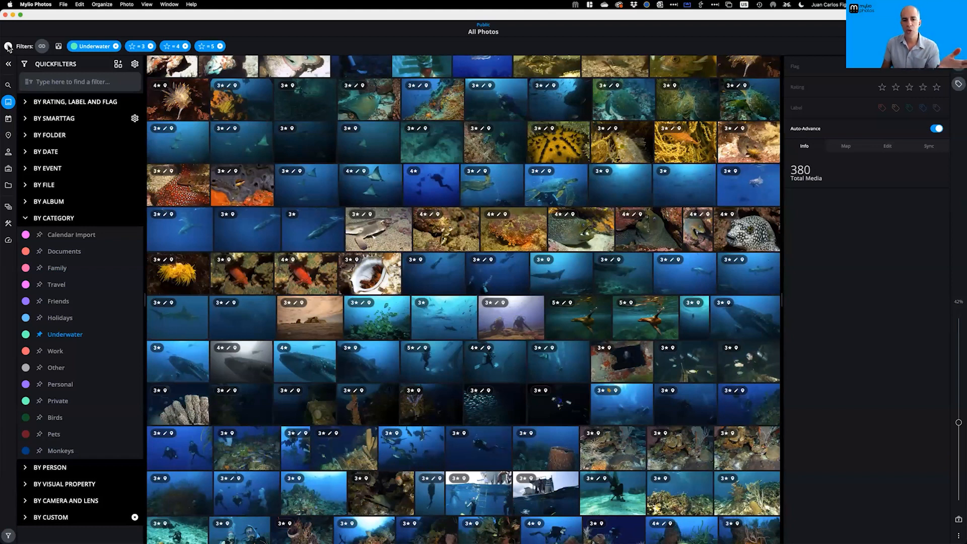
click(8, 206)
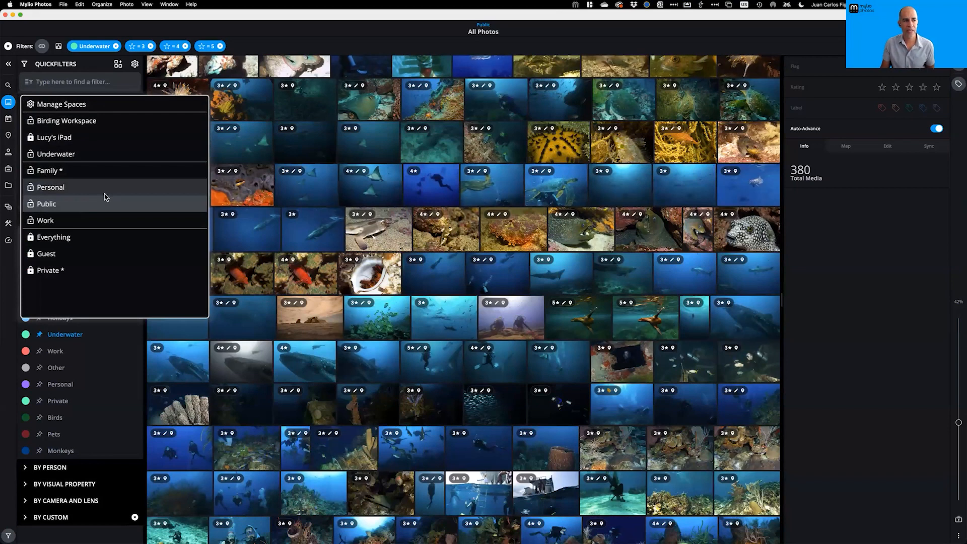
Close the Spaces list and clear the Underwater filters, restoring all 46,349 items
click(290, 47)
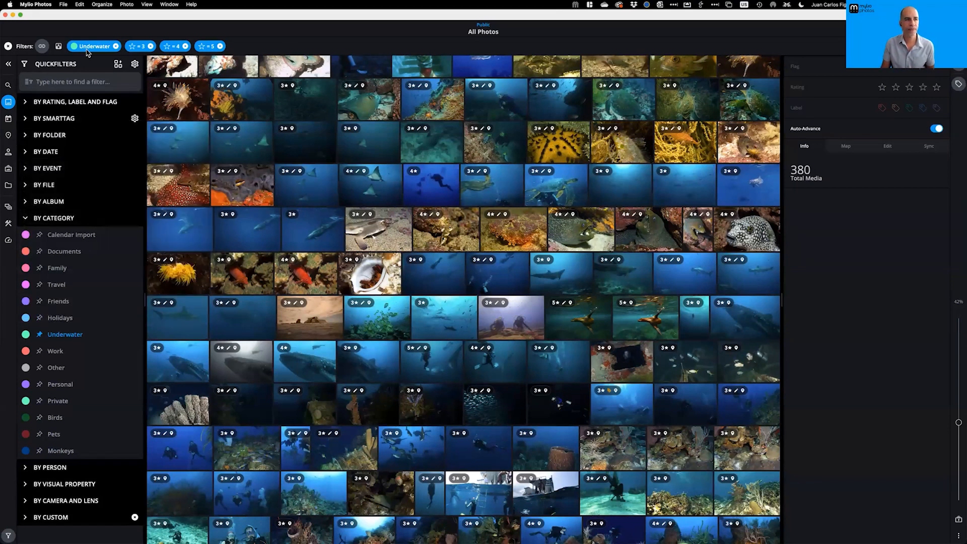
click(8, 46)
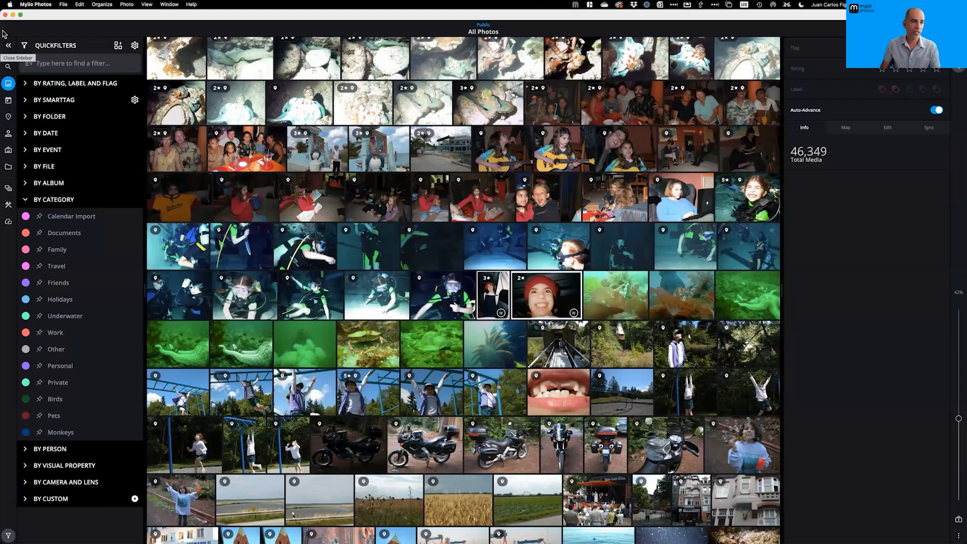
Open Manage Spaces with the master passcode and start a new Space
click(9, 189)
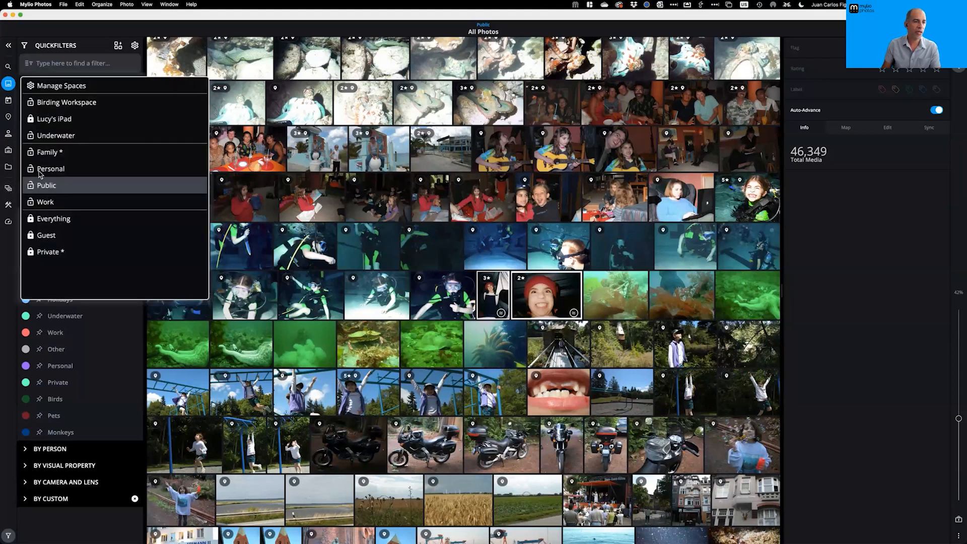
click(72, 91)
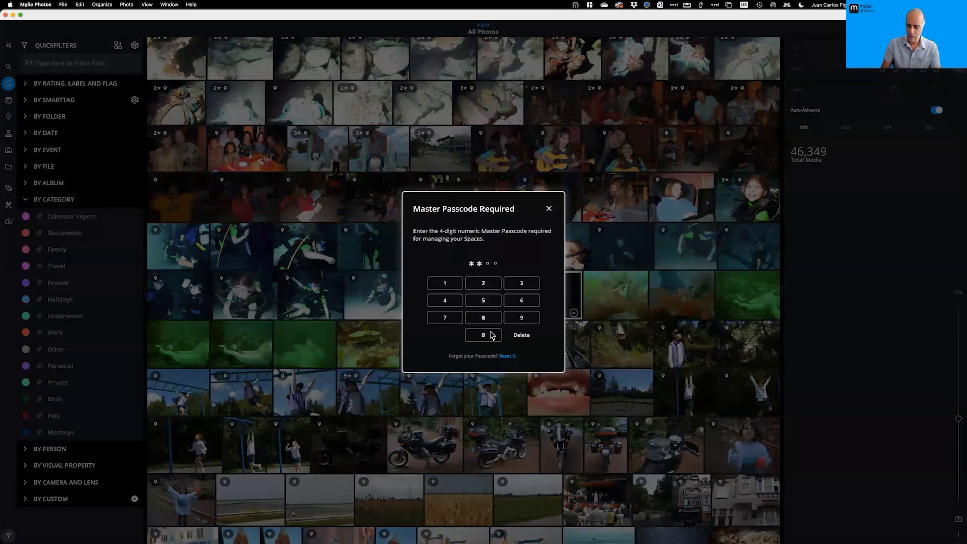
click(492, 336)
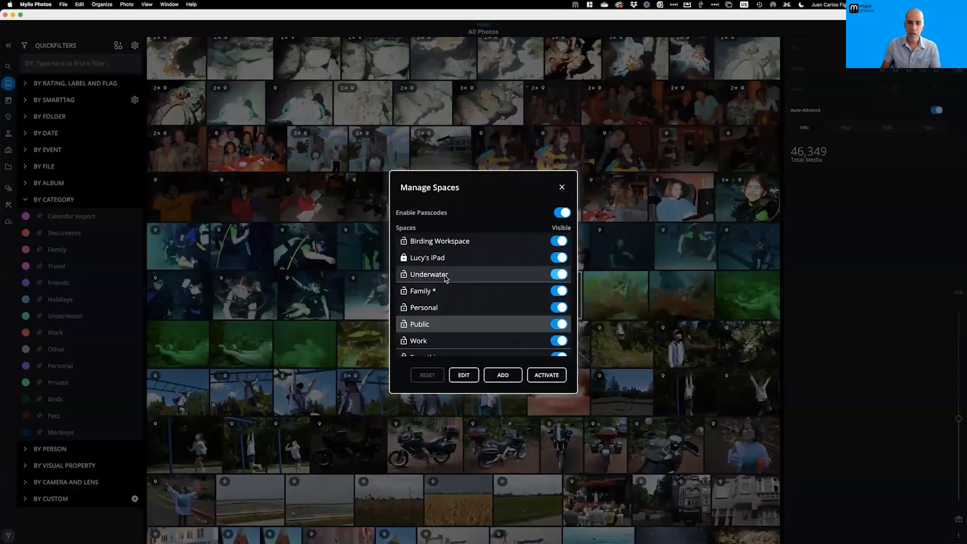
click(502, 375)
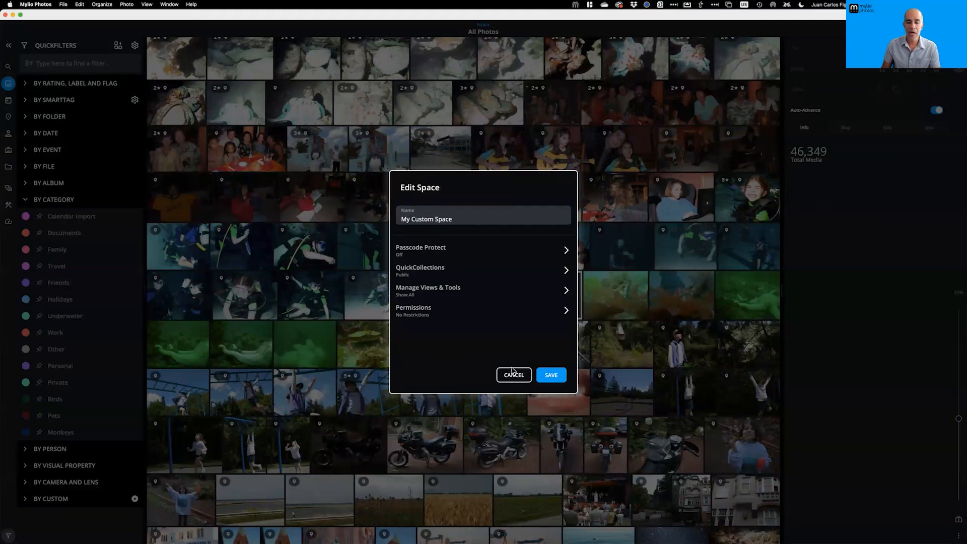
Set the new Space's QuickCollections to Underwater 3 4 5 only, removing Public, and save it
click(439, 271)
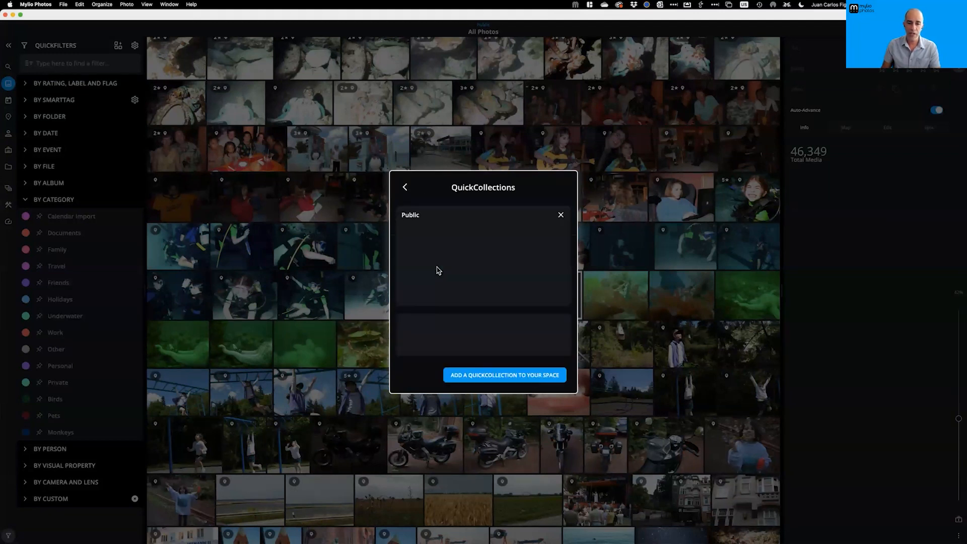
click(525, 377)
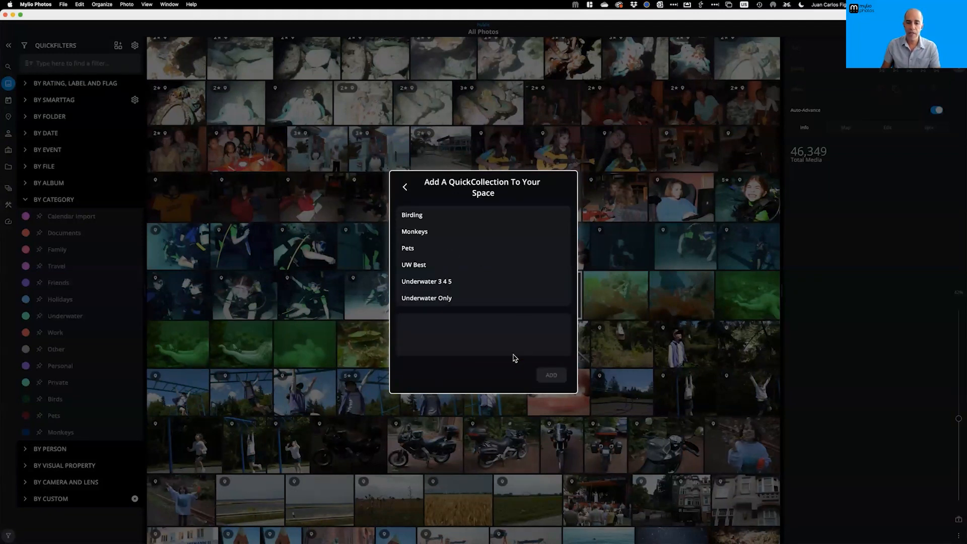
click(438, 285)
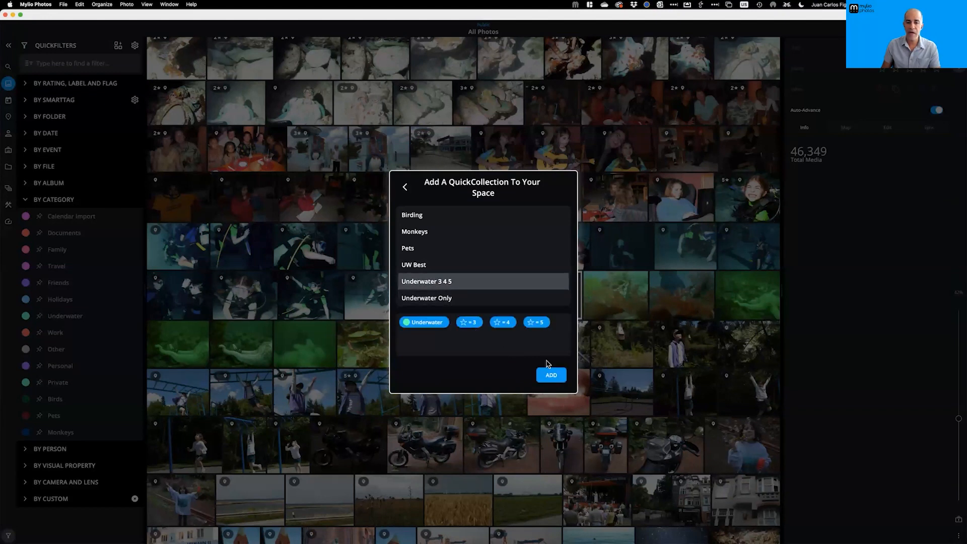
click(551, 375)
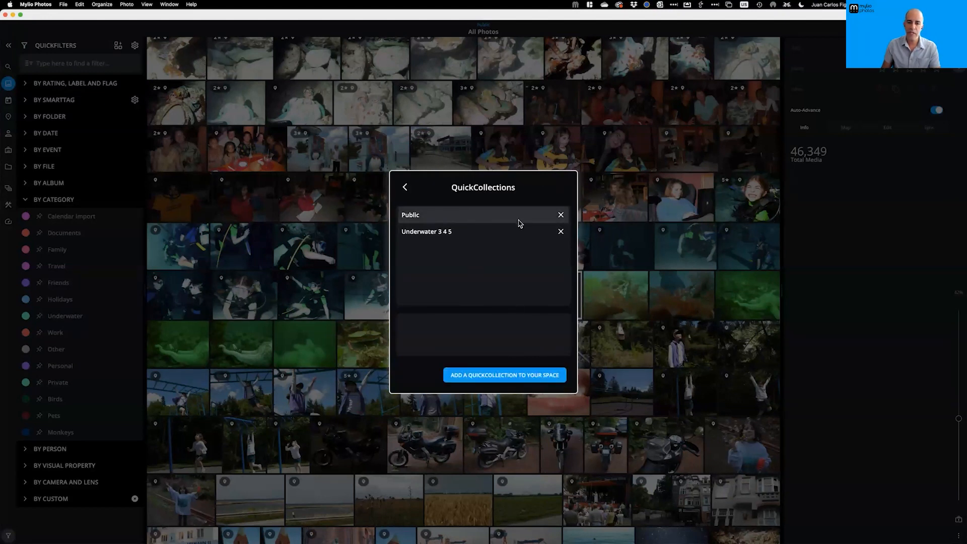
click(561, 215)
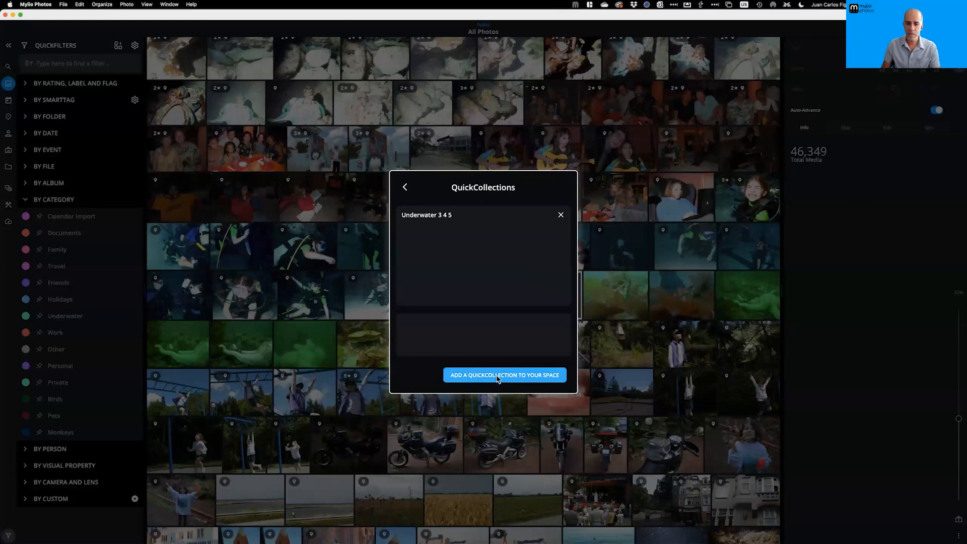
click(406, 187)
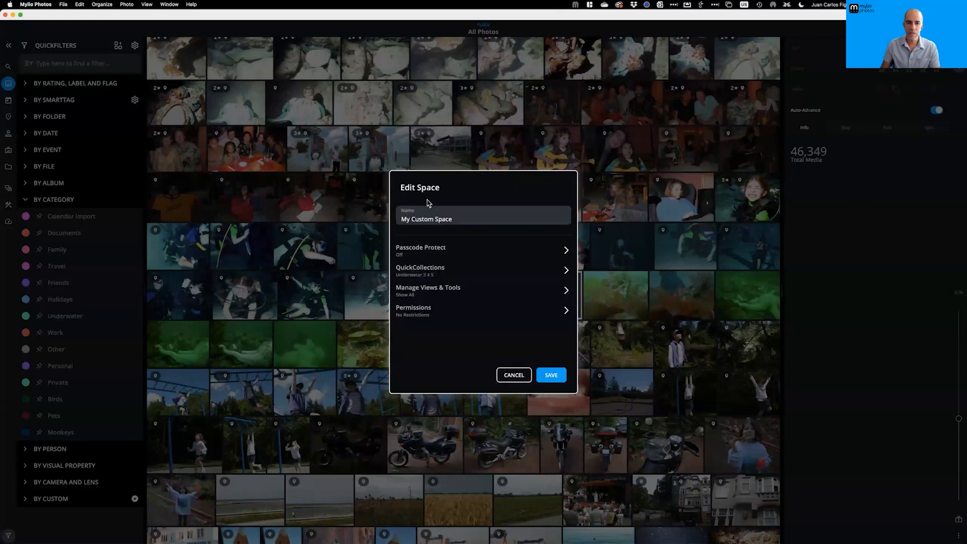
click(549, 377)
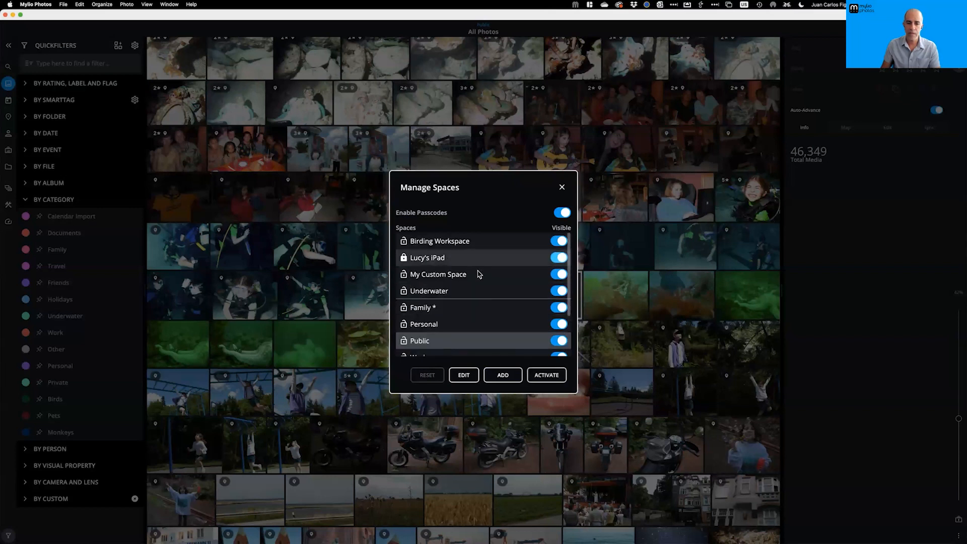
click(503, 376)
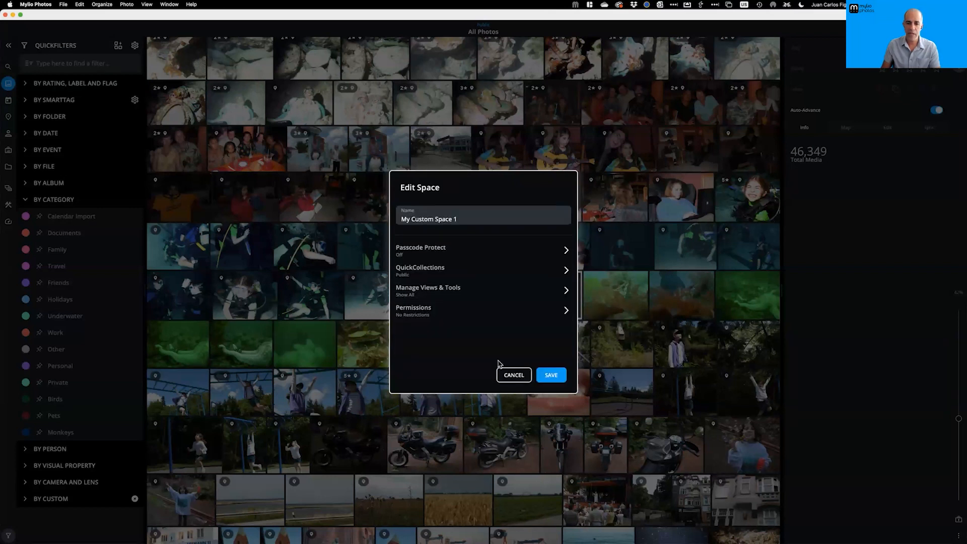
Give My Custom Space 1 the Underwater 3 4 5 and UW Best QuickCollections instead of Public, and save
click(426, 275)
click(561, 215)
click(495, 380)
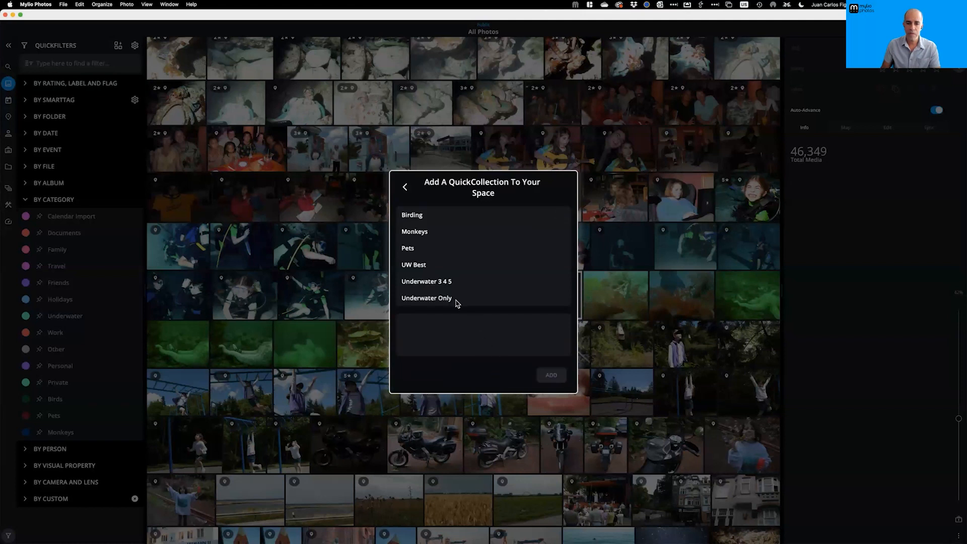
click(428, 285)
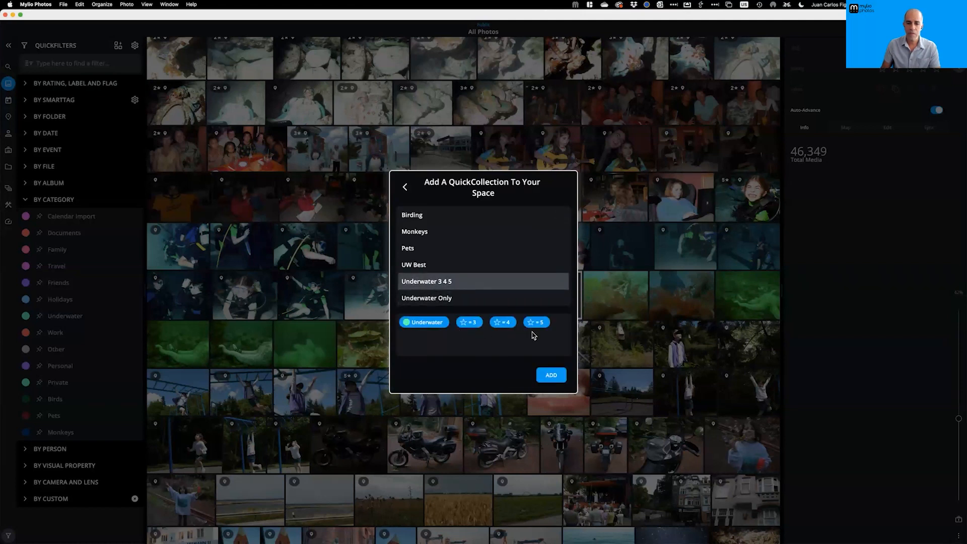
click(552, 377)
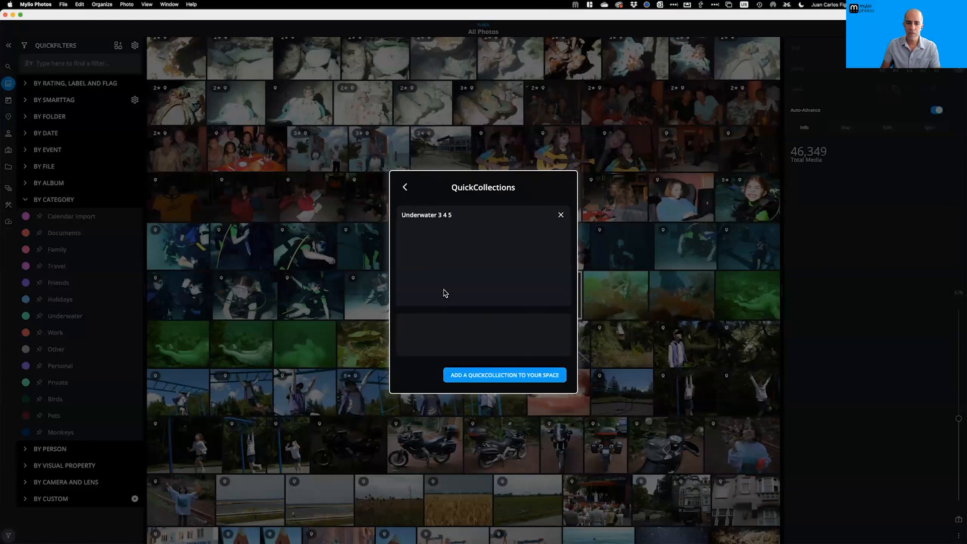
click(494, 377)
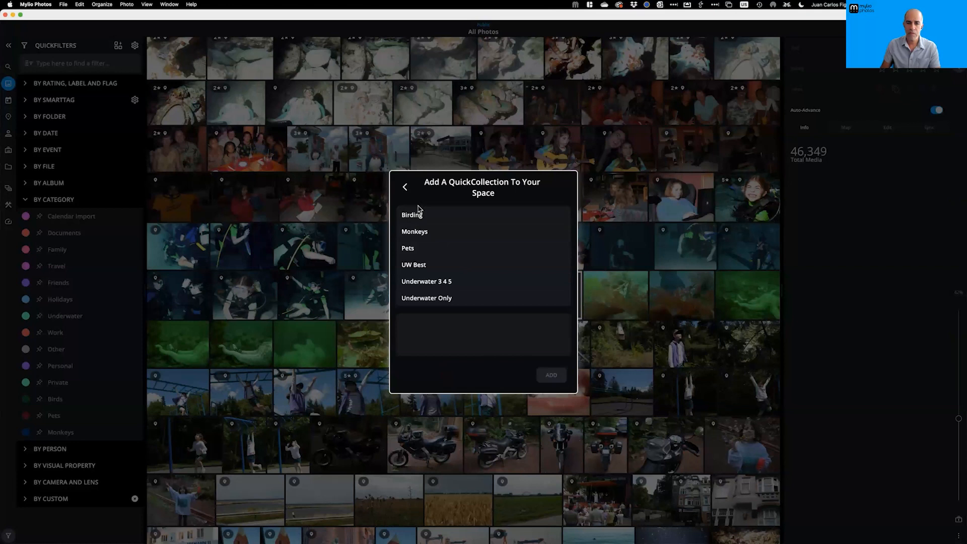
click(424, 271)
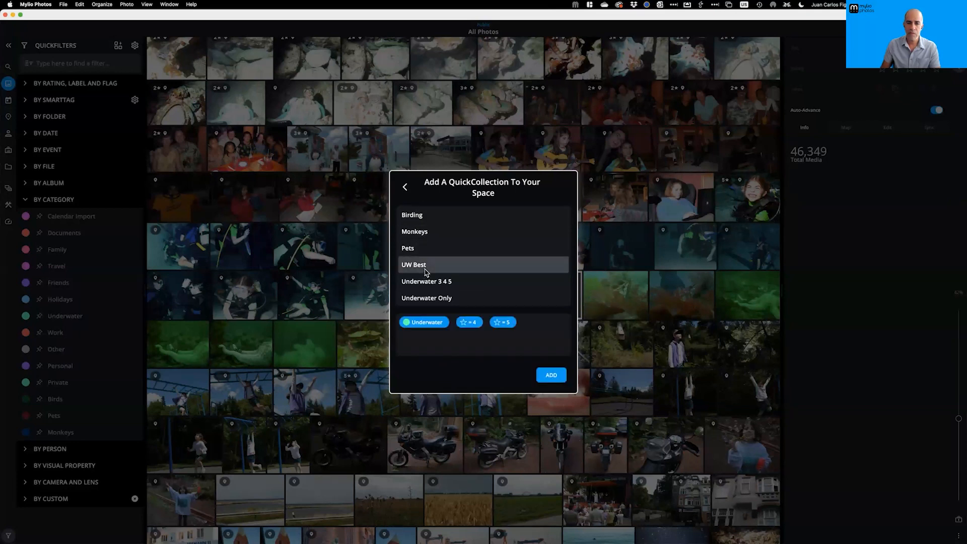
click(551, 374)
click(406, 189)
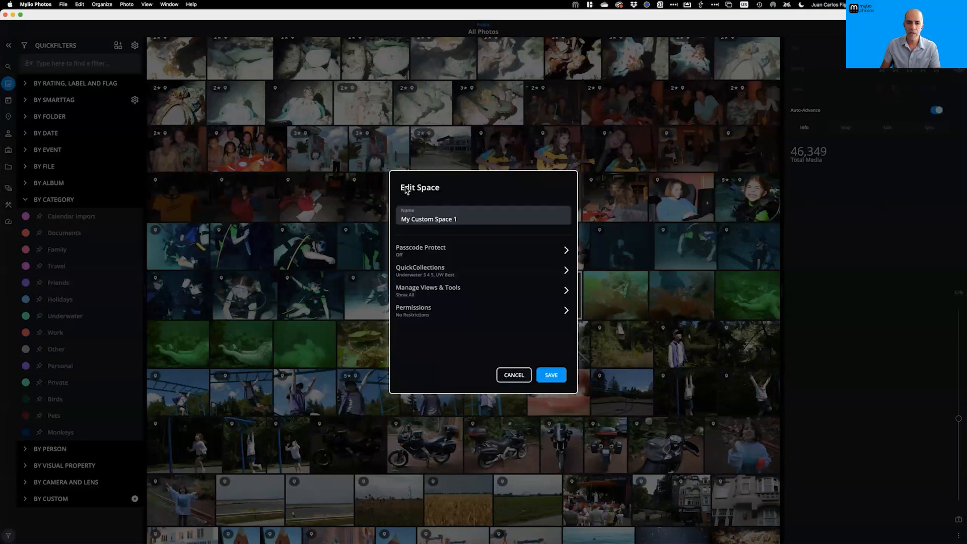
click(546, 374)
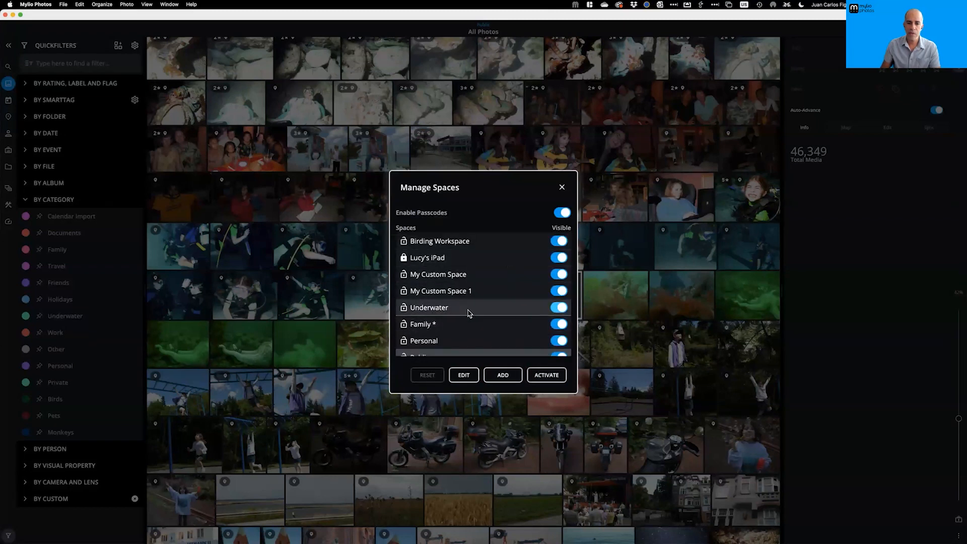
click(459, 291)
Activate My Custom Space 1, apply Camera Cleanup, then clear its Eyes Closed and Blurry filters
click(547, 375)
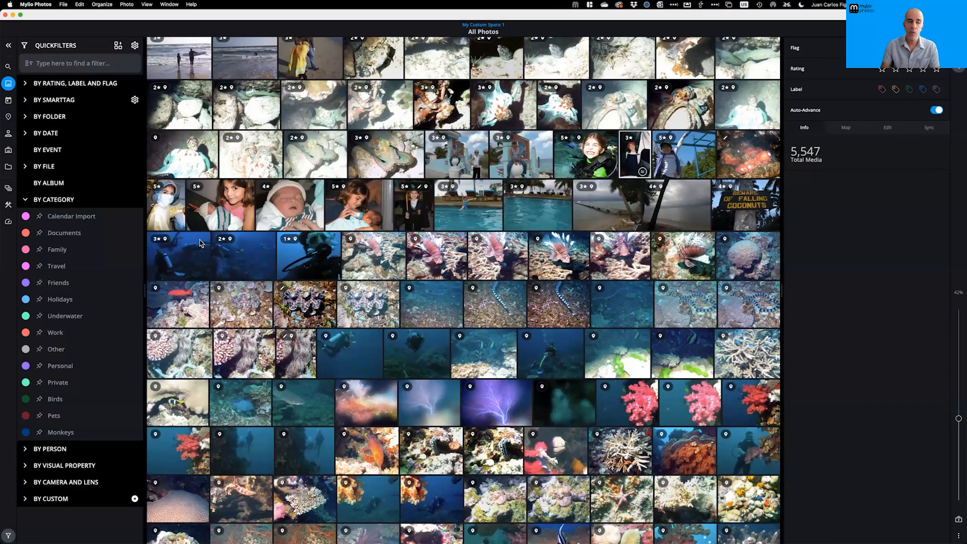
click(118, 48)
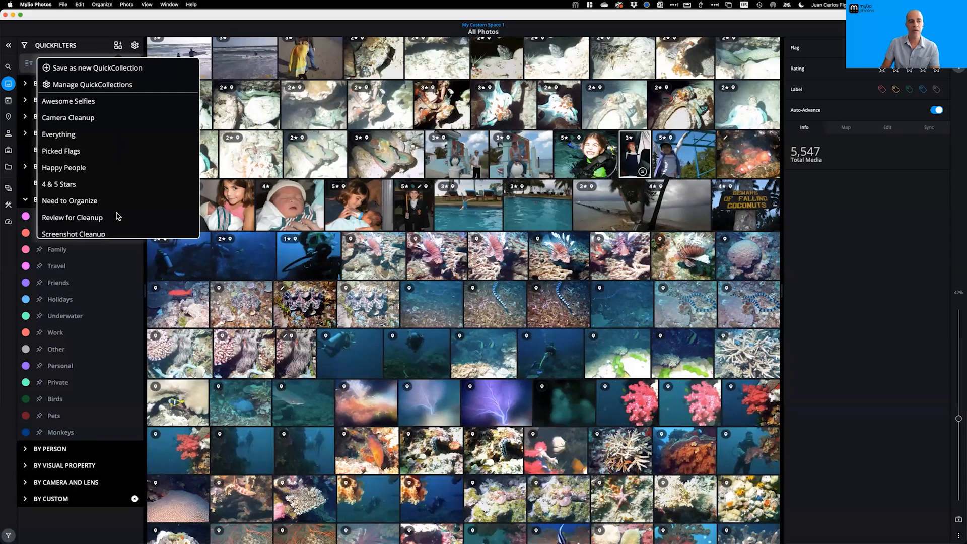
click(90, 118)
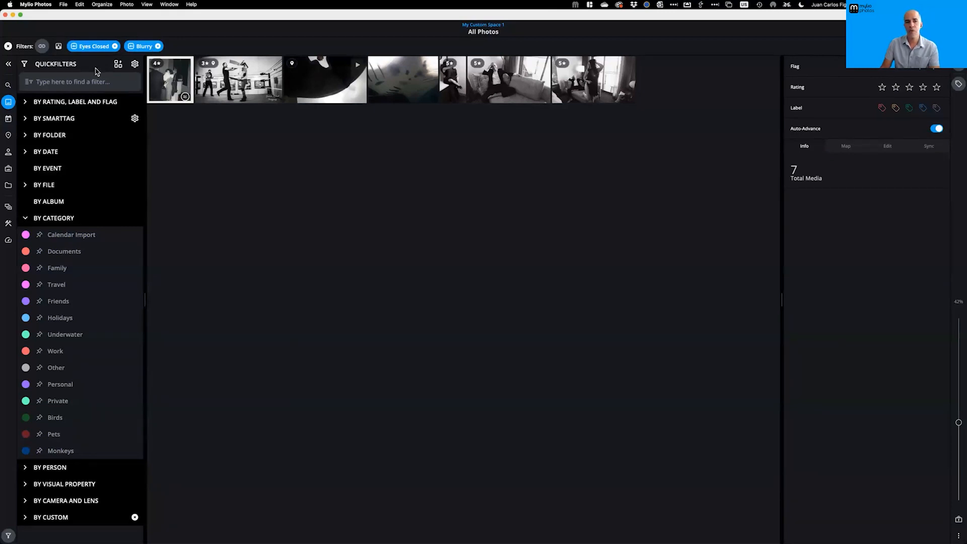
click(9, 47)
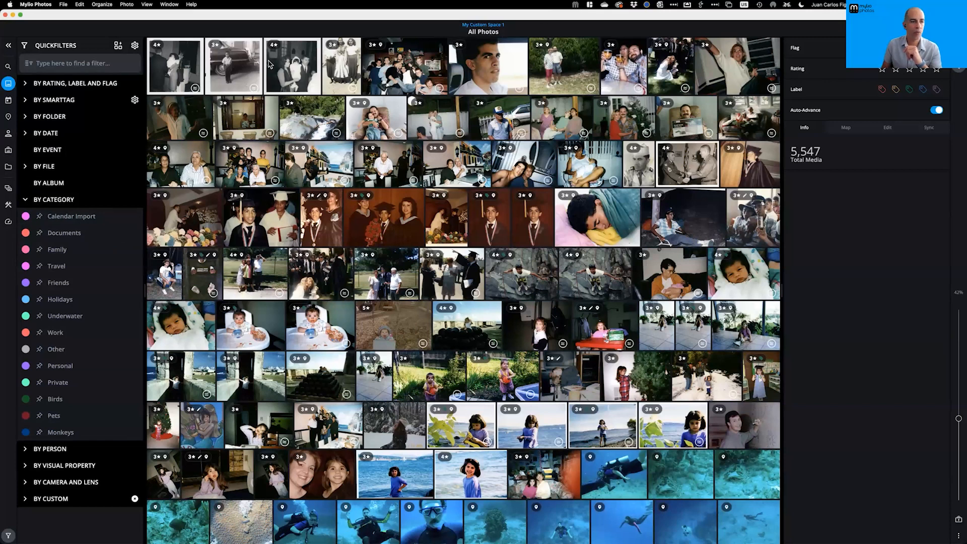
Switch to the Underwater space and collapse the QuickFilters panel
click(8, 190)
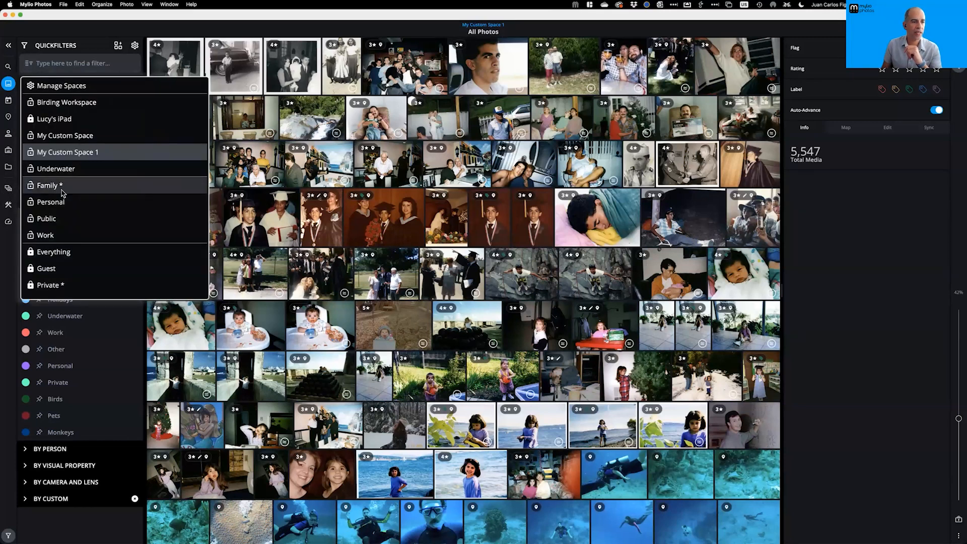
click(55, 169)
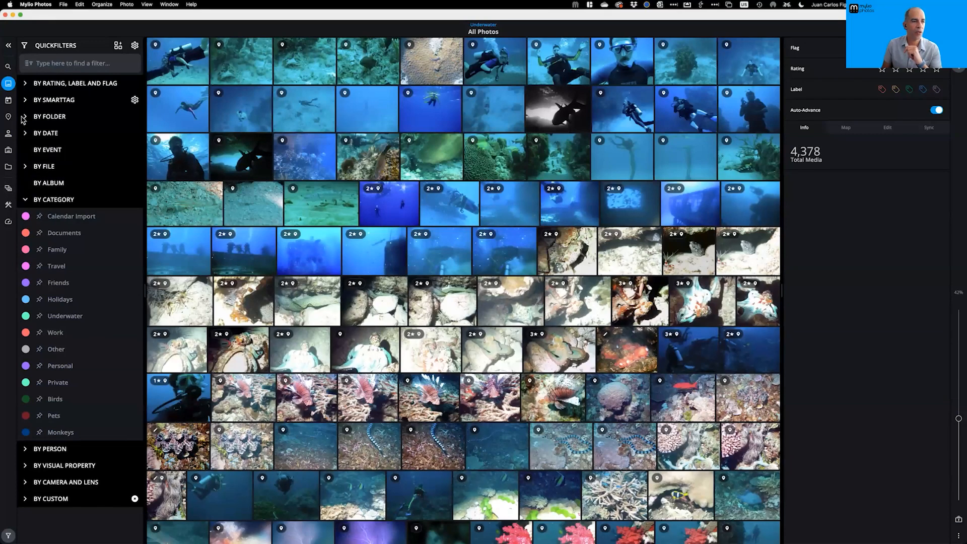
click(9, 45)
Browse Folders into Trips > Bonaire_2012, which holds only the Bonaire_Underwater subfolder
click(8, 167)
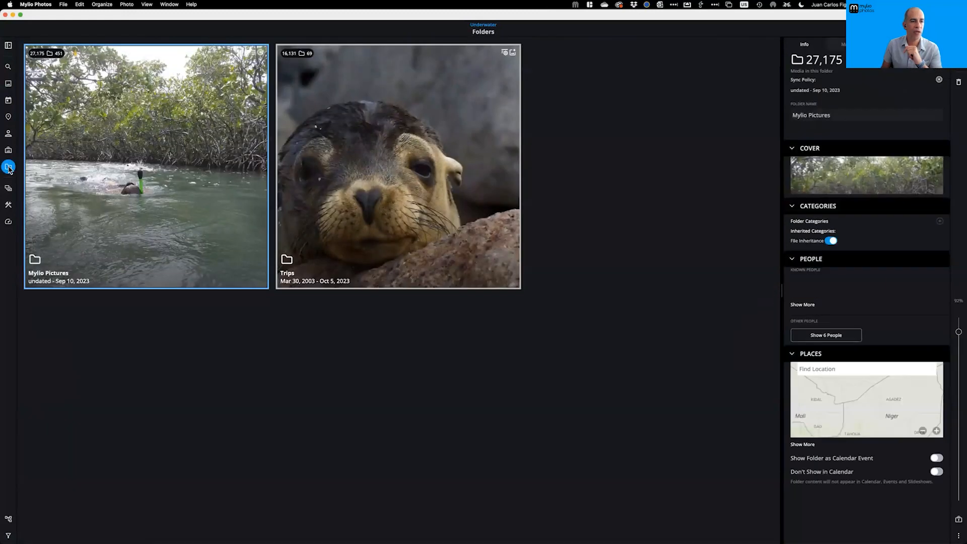
scroll(260, 251, up, 5)
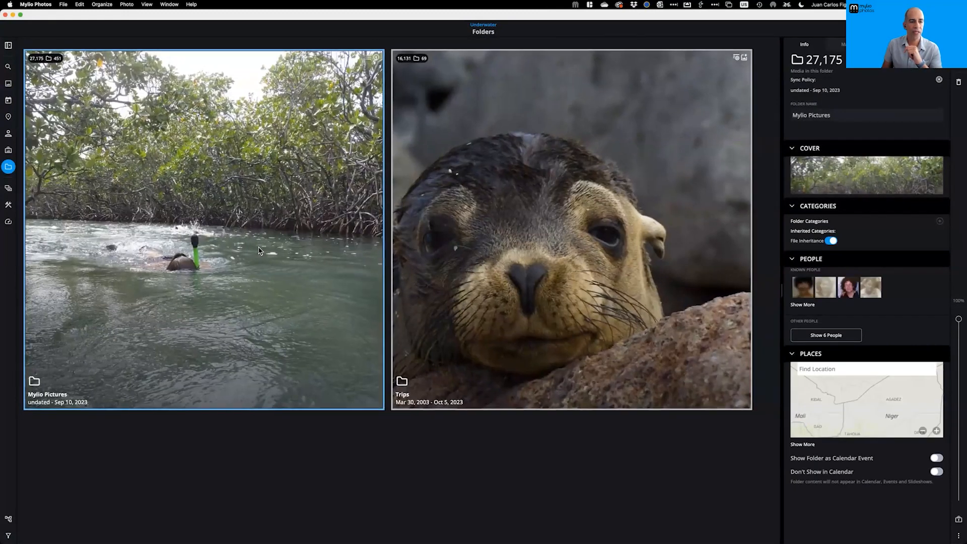
scroll(259, 251, down, 10)
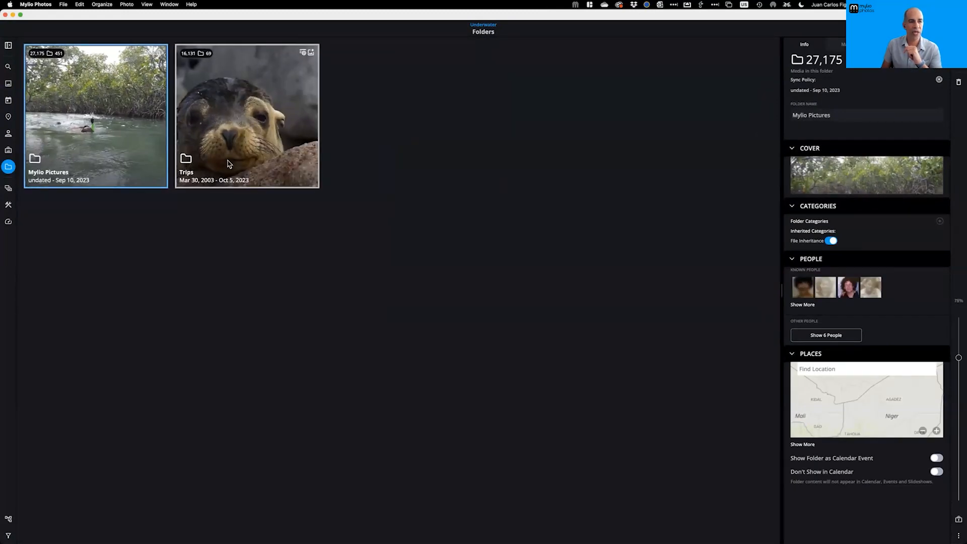
double_click(238, 106)
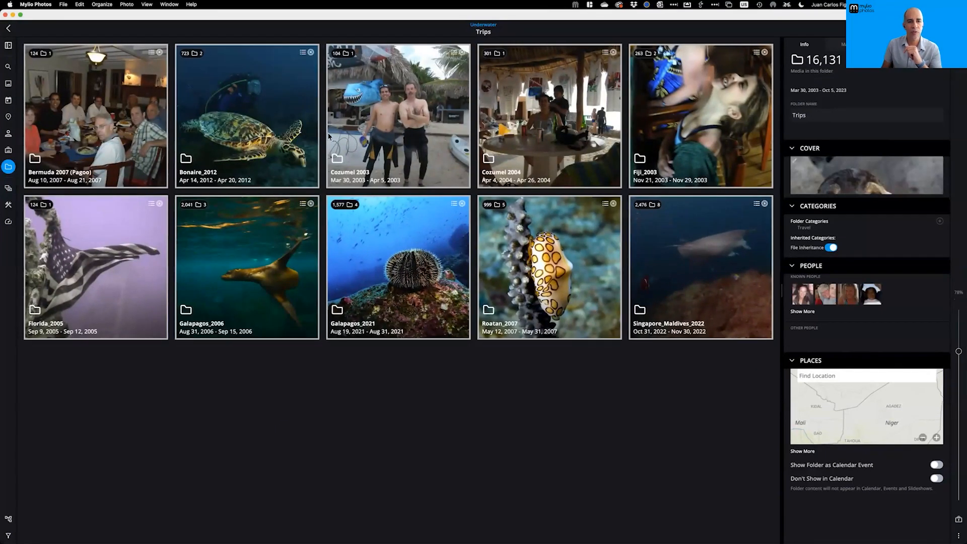
double_click(277, 139)
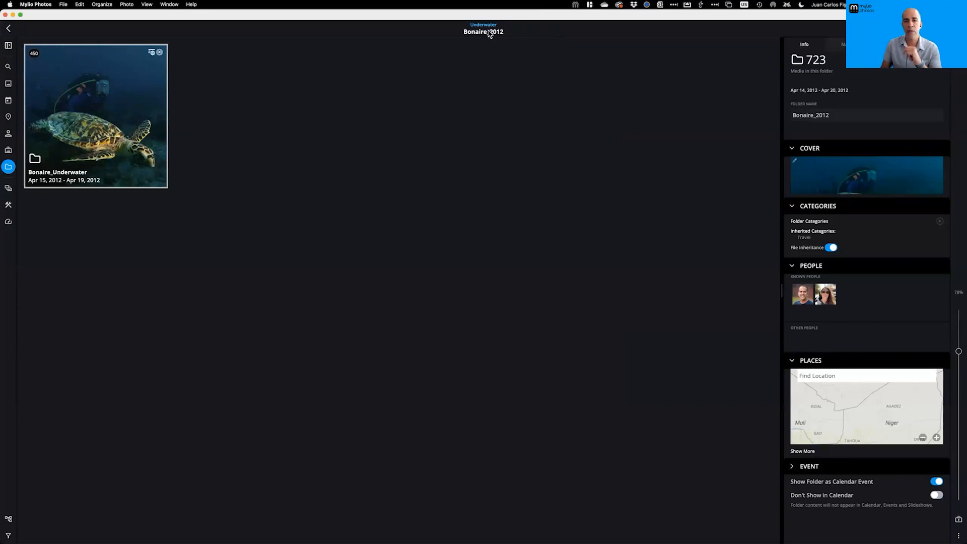
Switch to the Public space, revealing Bonaire_Underwater and Land, then open Manage Spaces
click(8, 188)
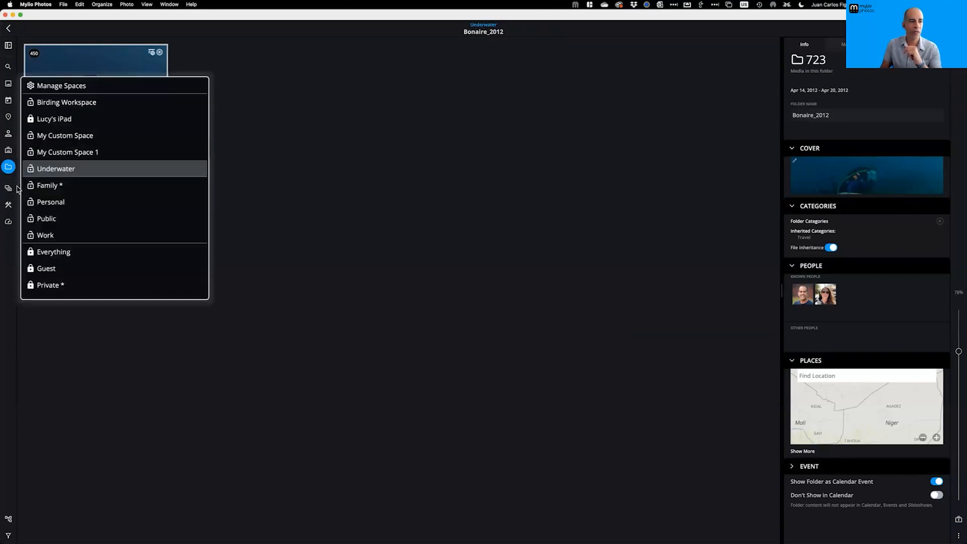
click(52, 219)
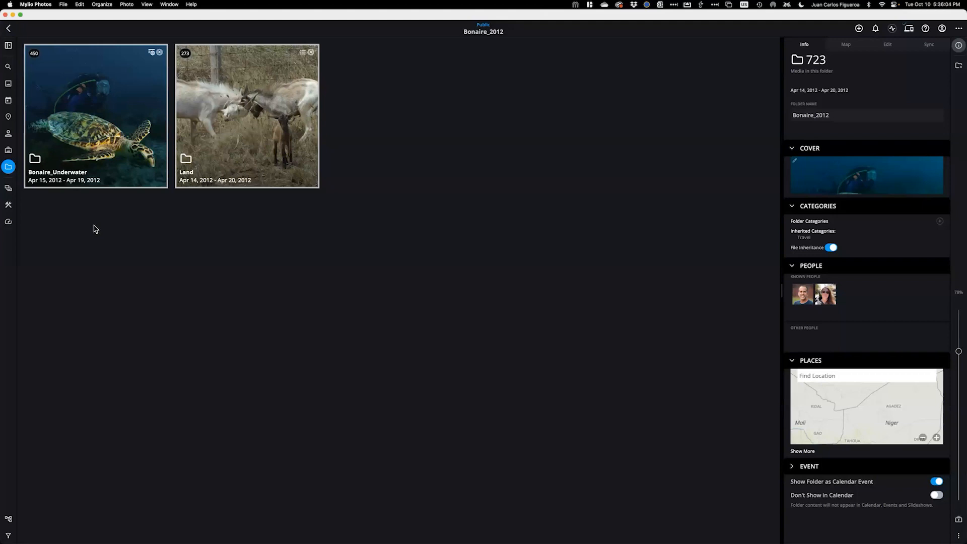
click(8, 189)
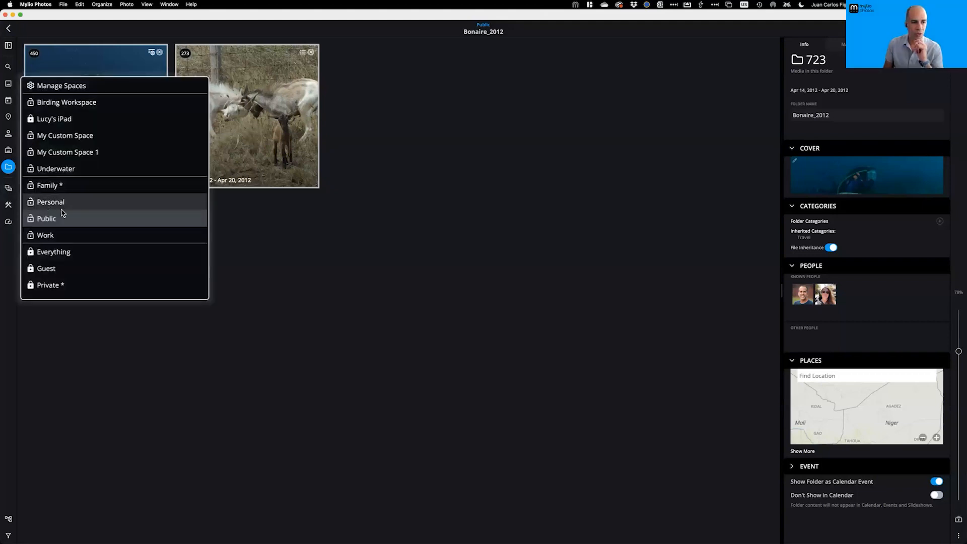
click(80, 90)
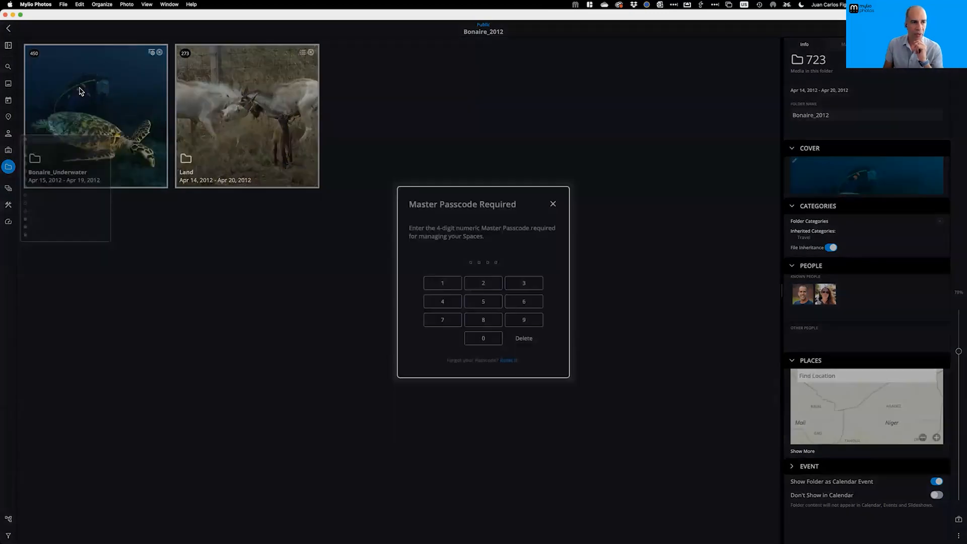
Enter the master passcode, start a new space, then cancel it without adding any QuickCollection
click(469, 287)
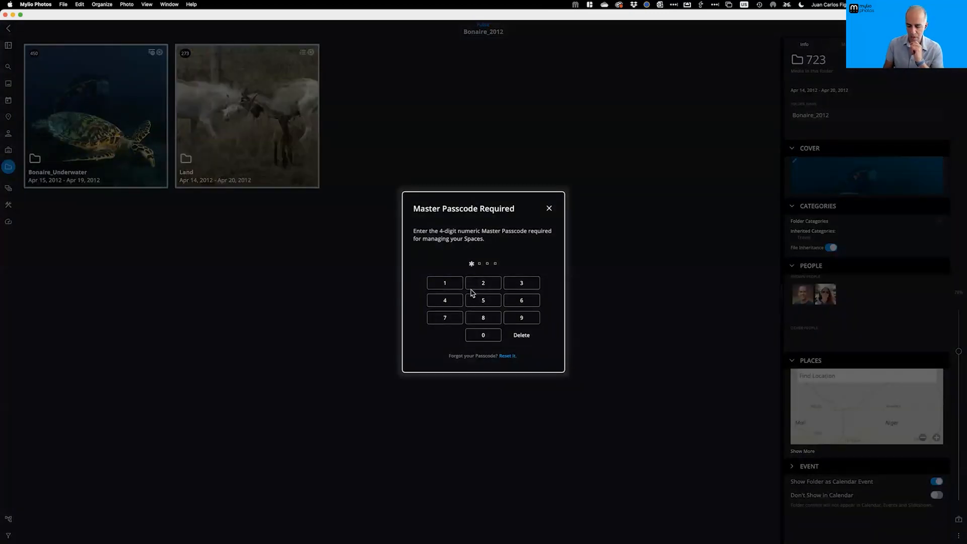
click(471, 287)
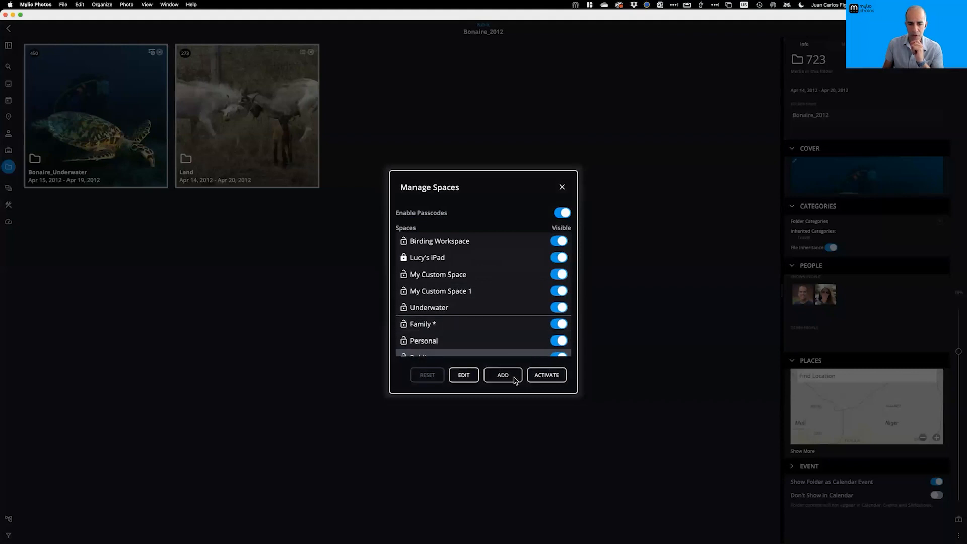
click(513, 376)
click(423, 271)
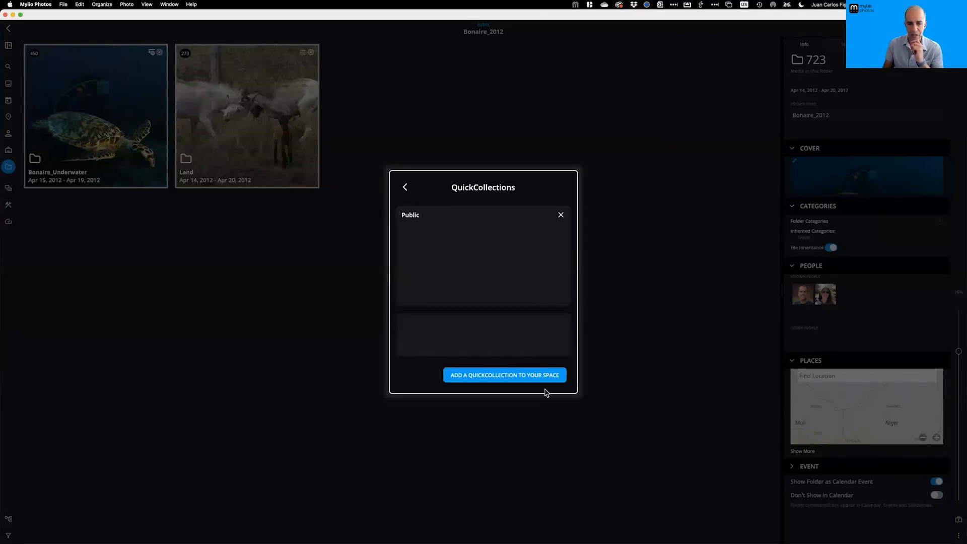
click(519, 381)
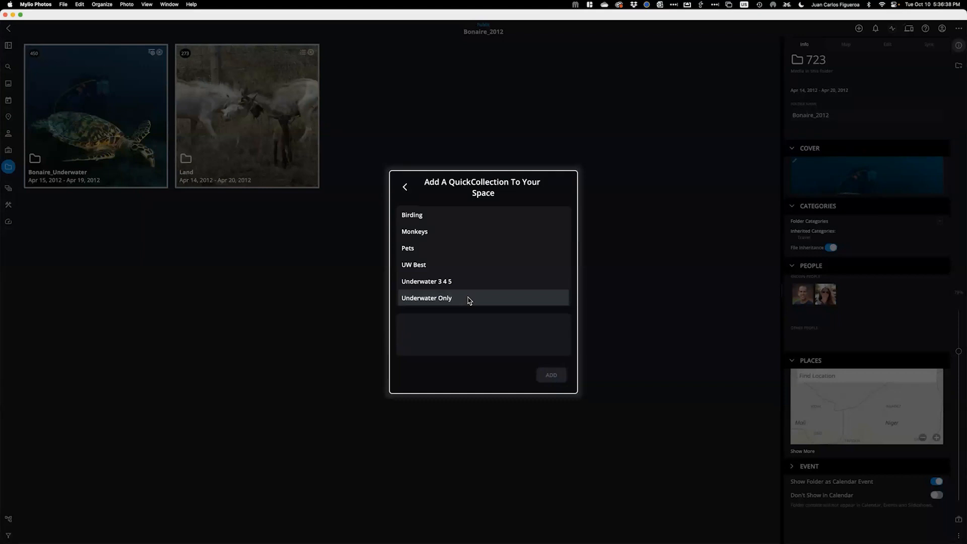
click(406, 188)
click(406, 188)
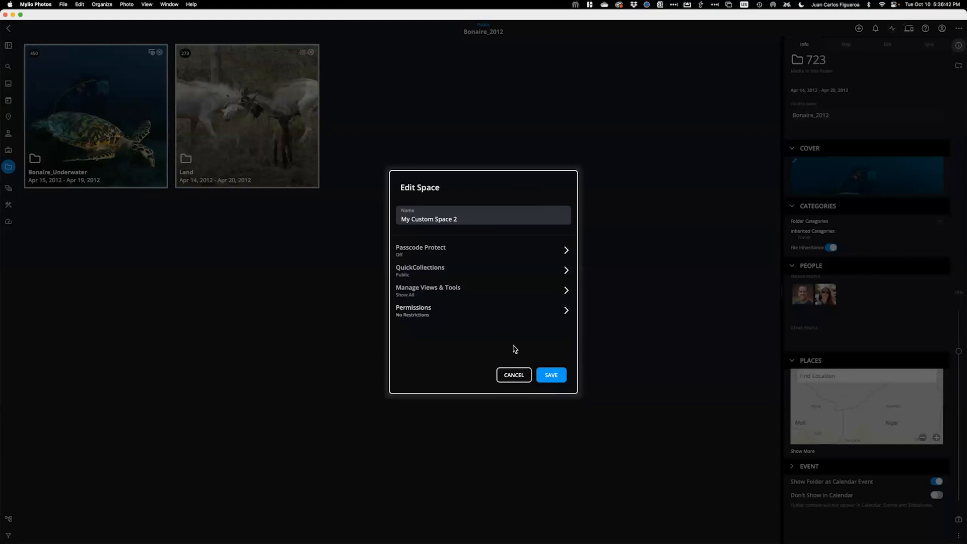
click(520, 377)
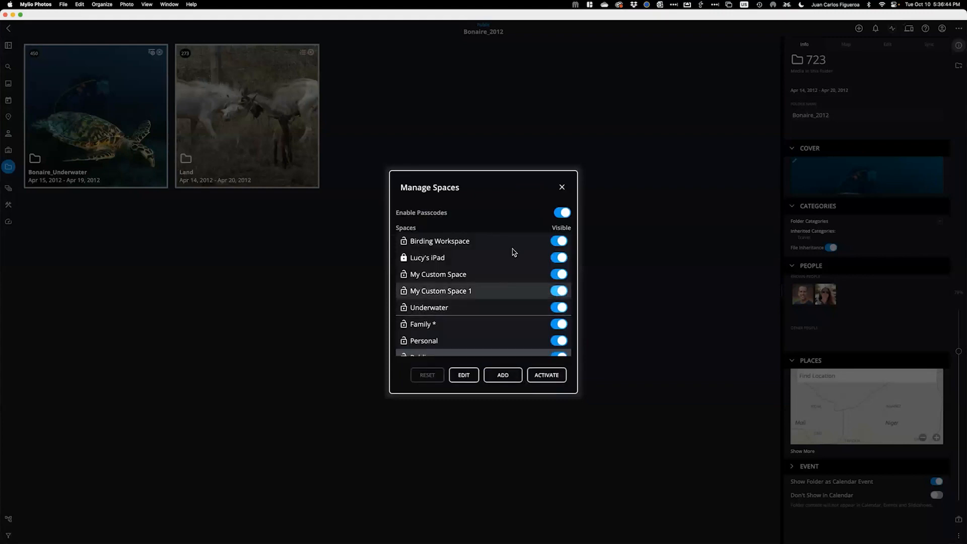
click(563, 190)
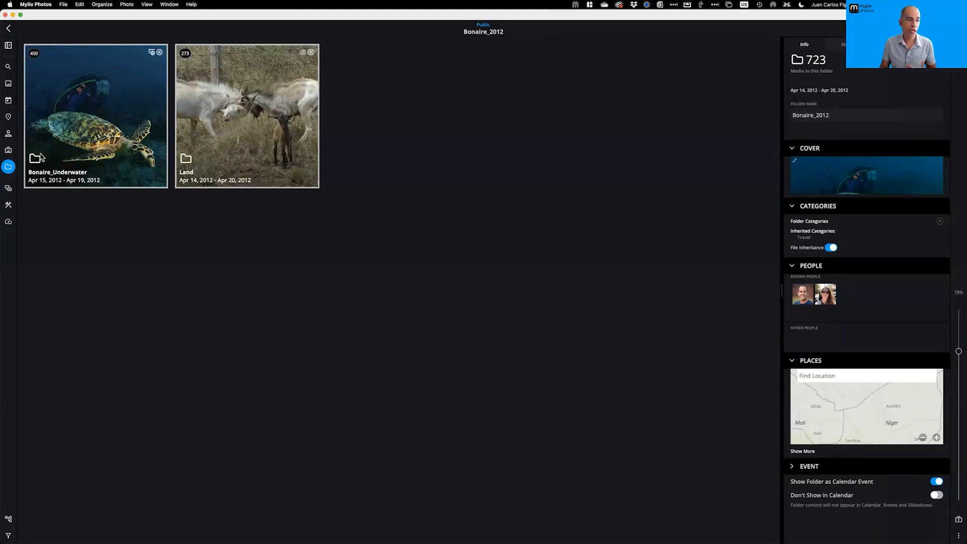
click(9, 220)
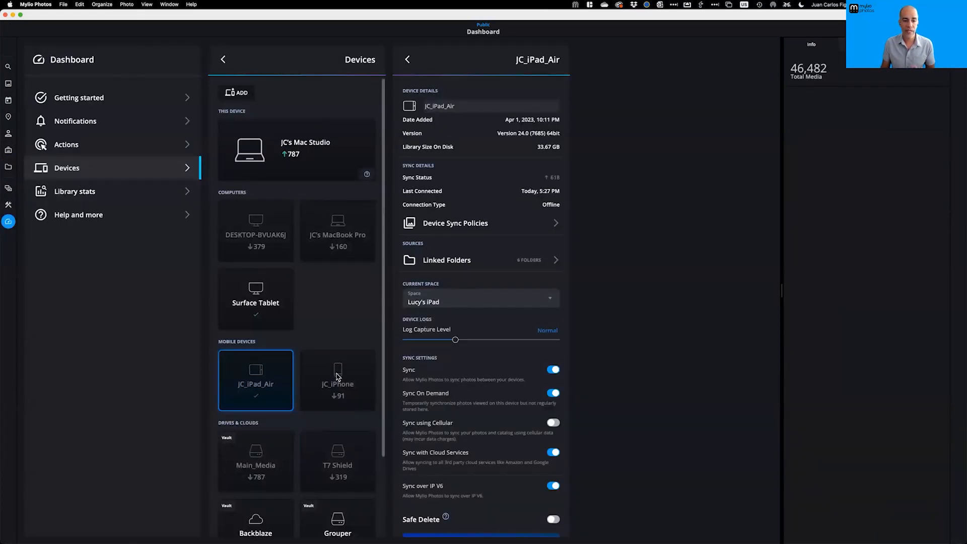
click(261, 305)
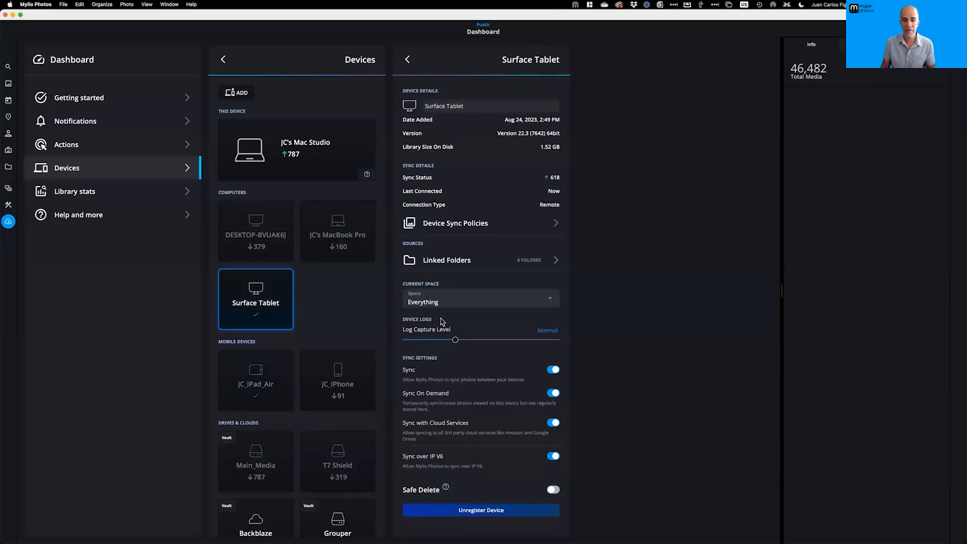
click(551, 301)
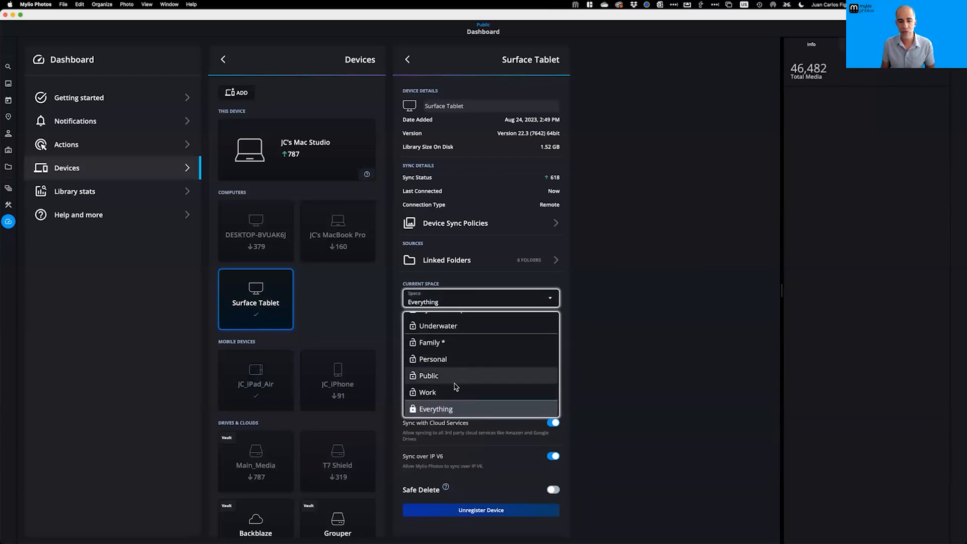
scroll(455, 383, up, 3)
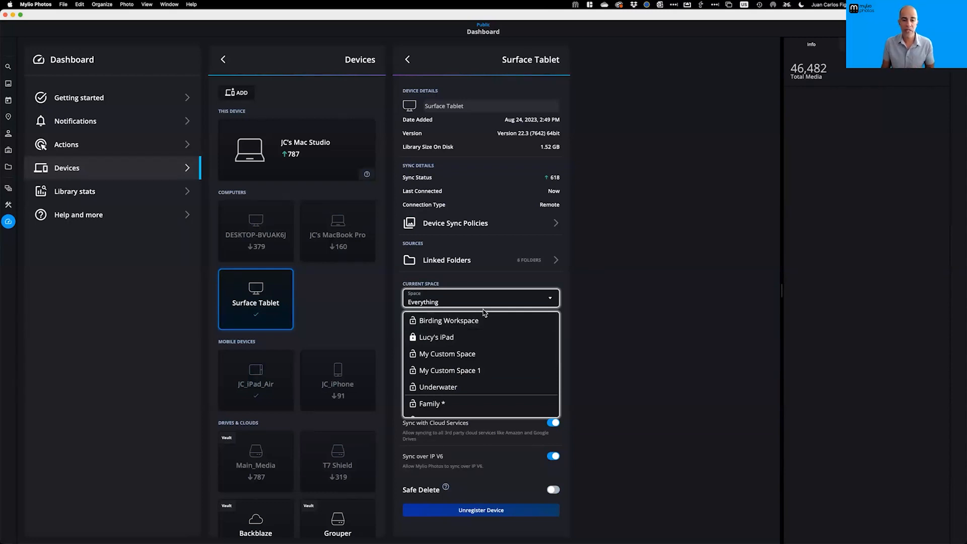
click(497, 286)
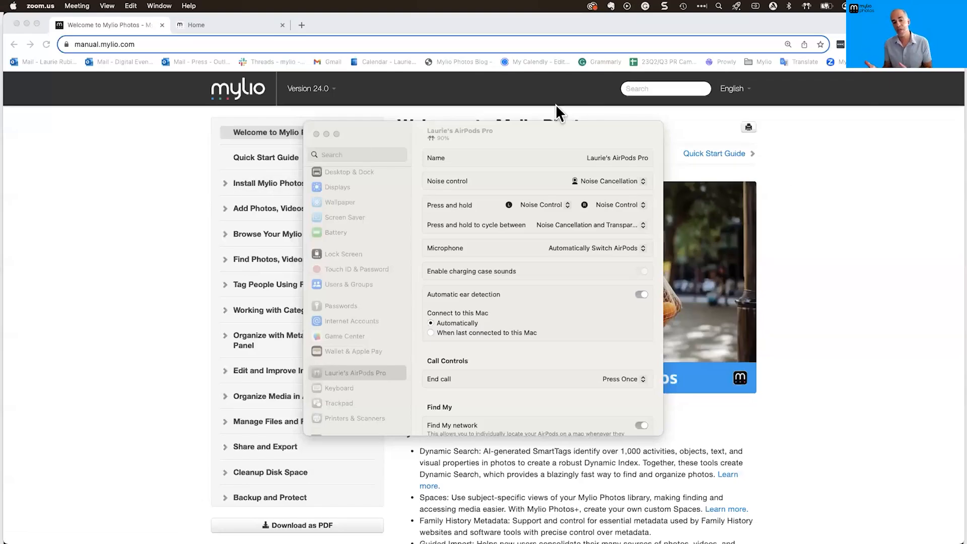
Close the AirPods Pro System Settings window
click(544, 123)
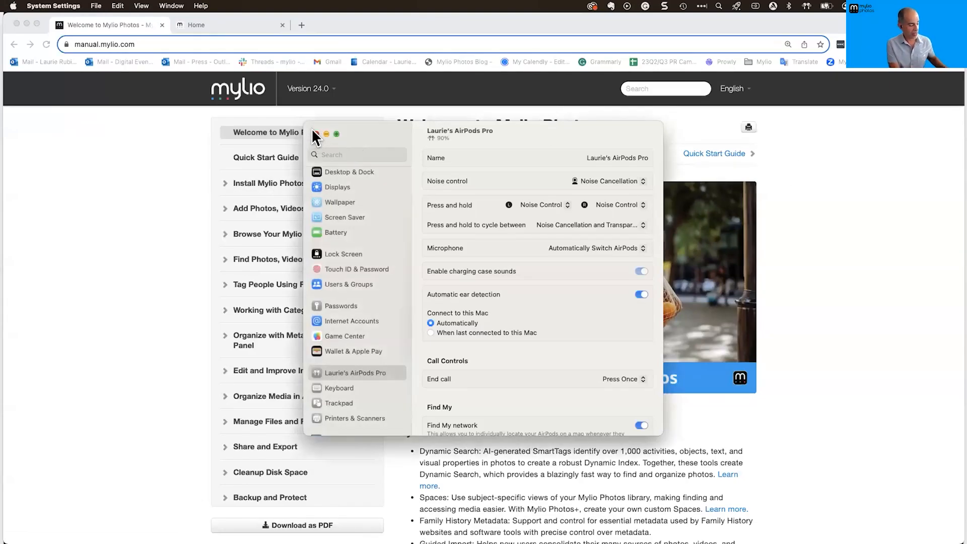
click(316, 134)
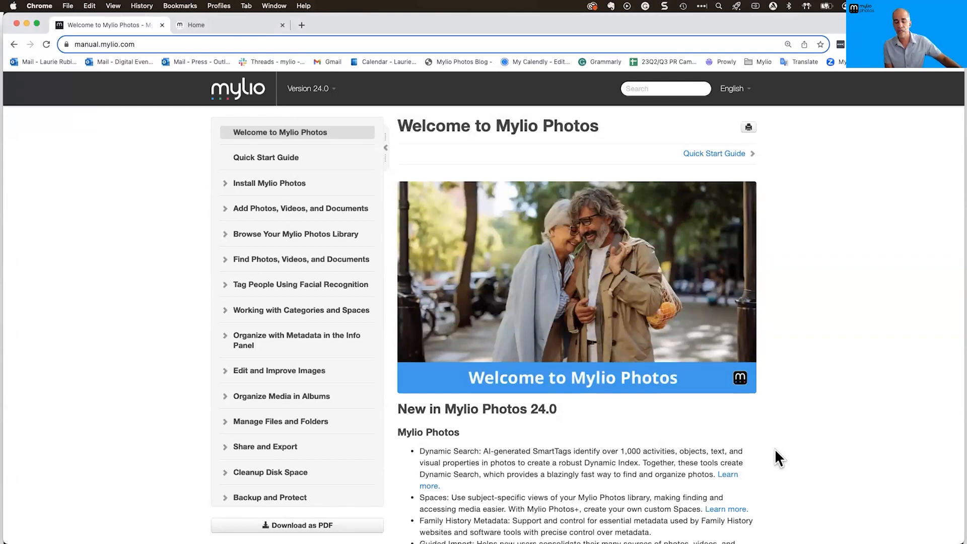
Expand Working with Categories and Spaces and open the Browse by Category with Spaces page
scroll(775, 448, down, 1)
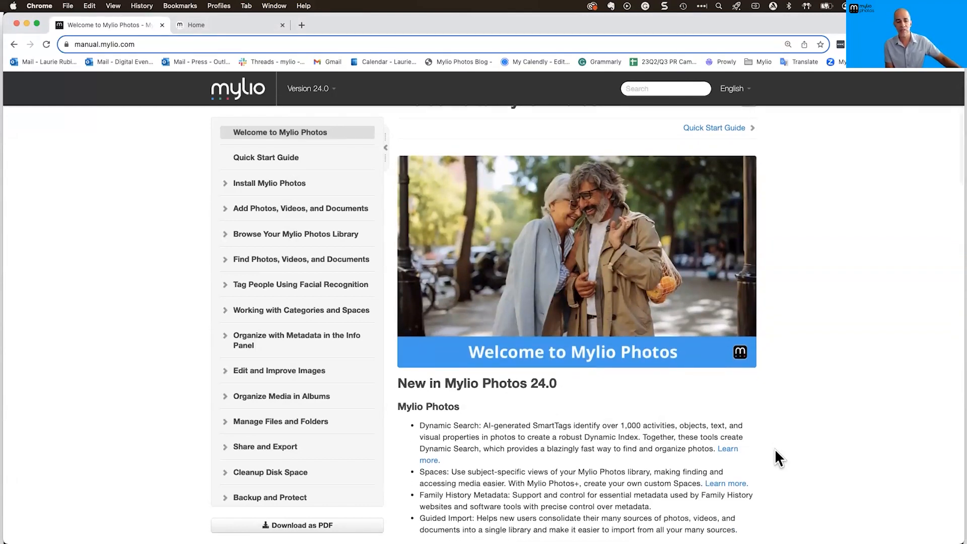
scroll(775, 449, up, 1)
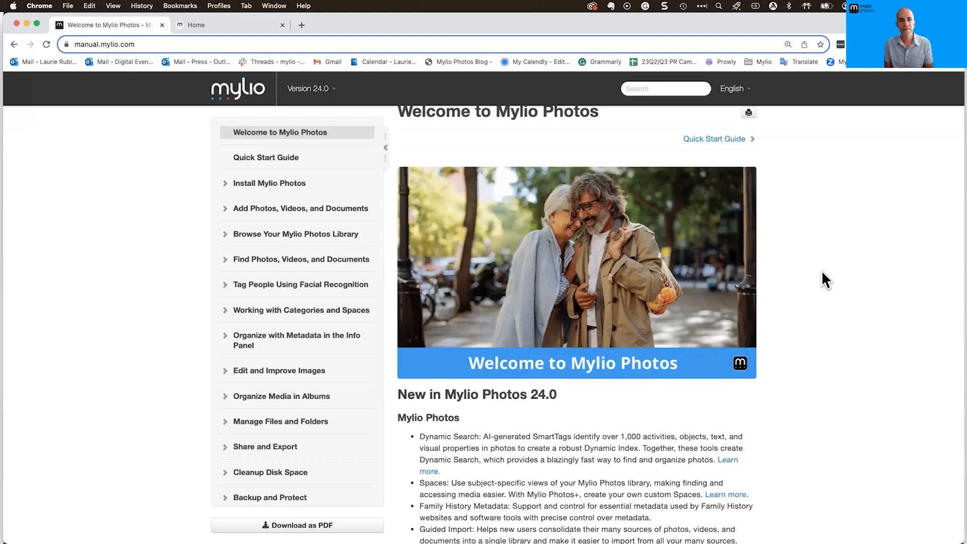
scroll(820, 304, up, 1)
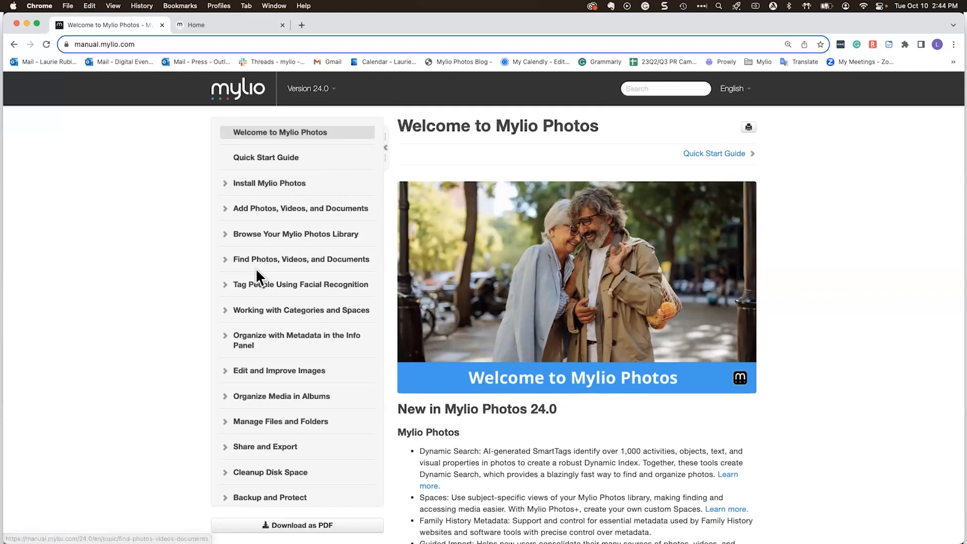
click(223, 310)
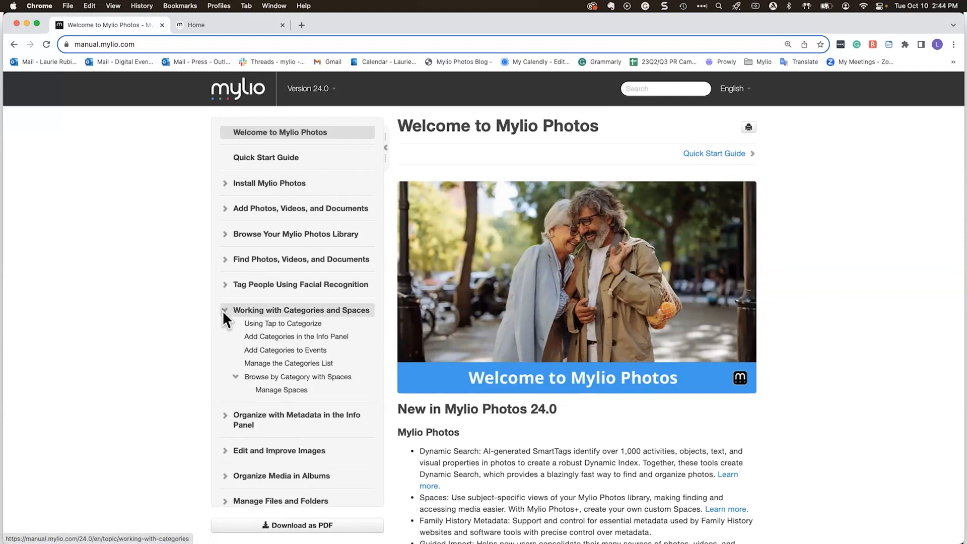
click(315, 377)
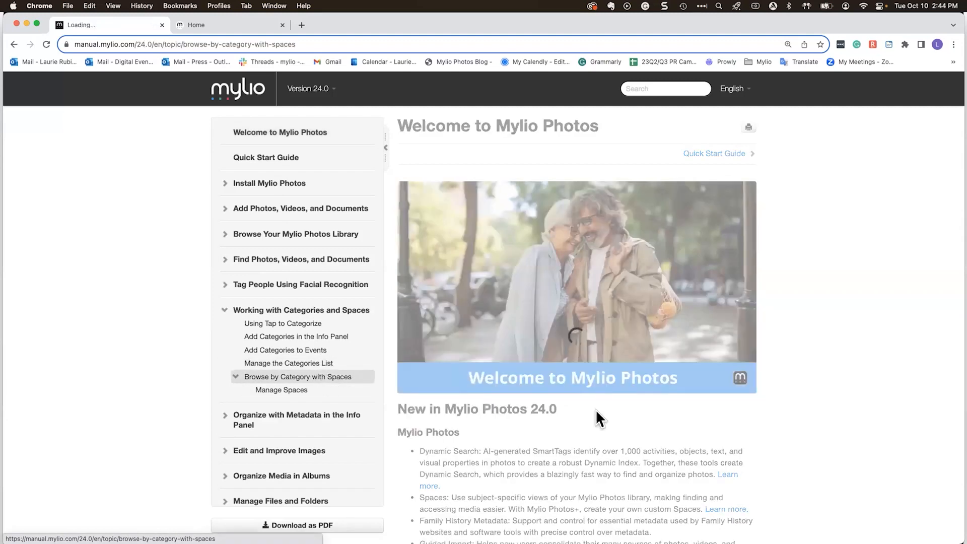
Read through the Spaces introduction and built-in Spaces list, then move to the community feed
scroll(838, 397, down, 5)
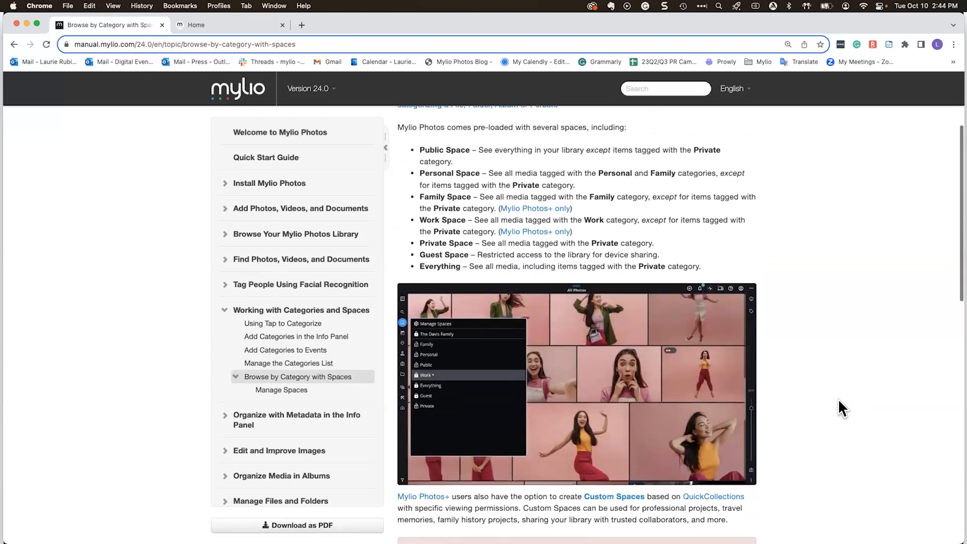
scroll(608, 173, up, 3)
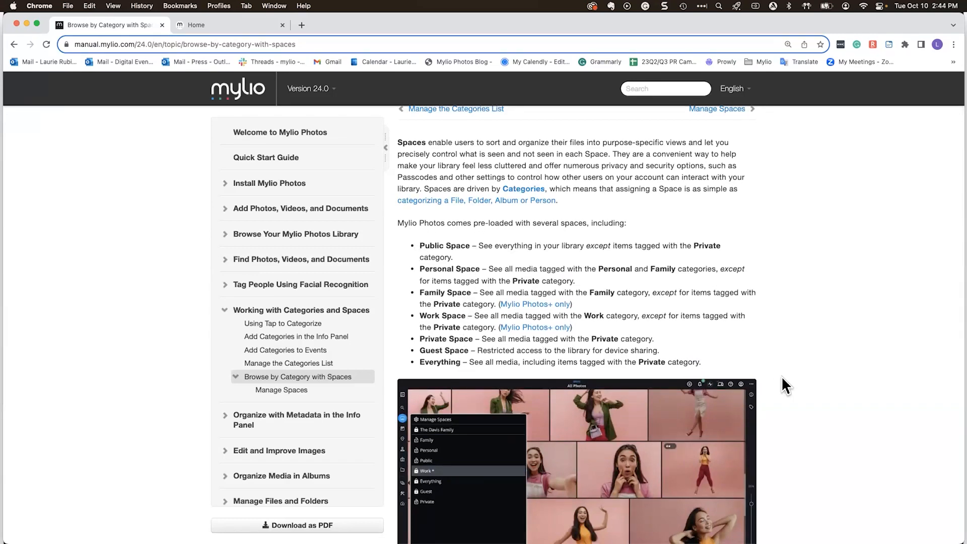
scroll(781, 376, down, 10)
scroll(782, 378, down, 12)
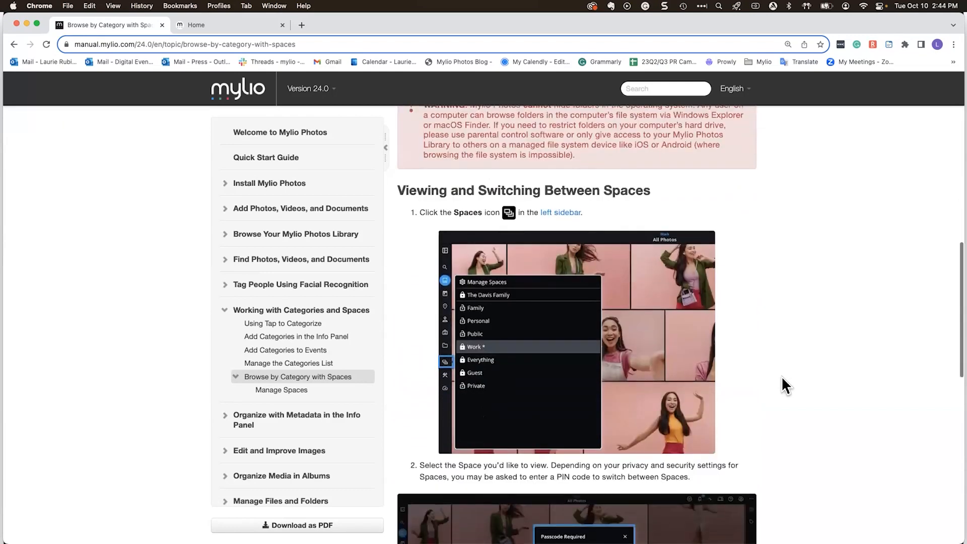
scroll(781, 385, up, 20)
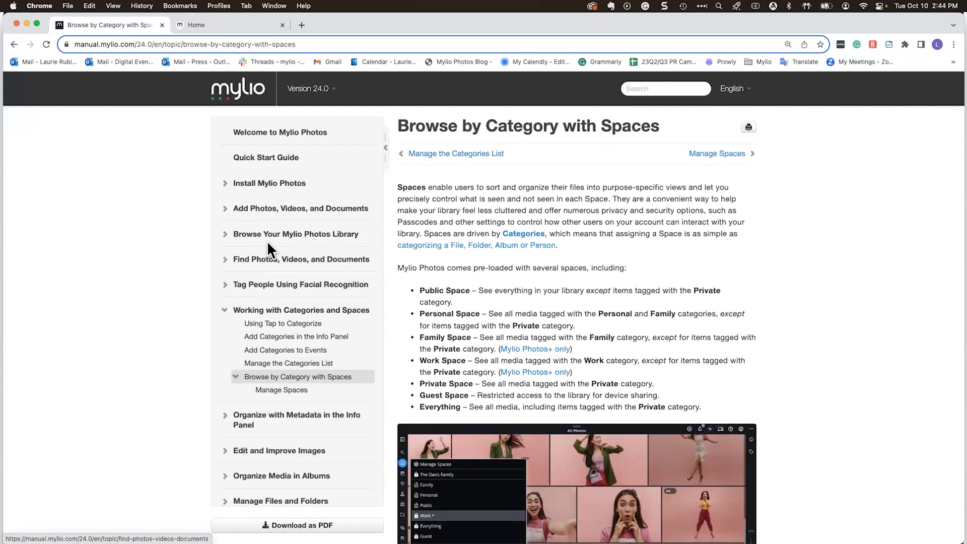
click(216, 23)
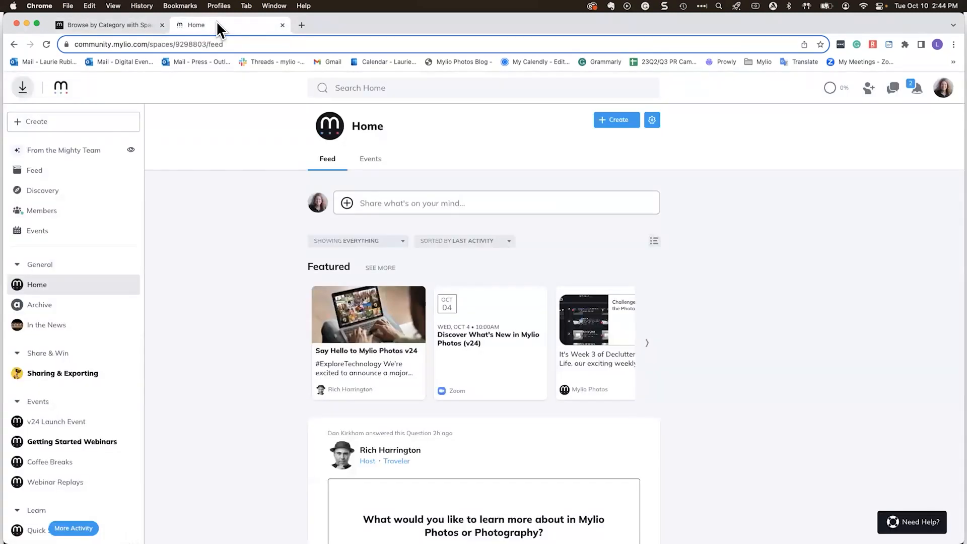
Open the Mylio Photos Fundamentals - v24 course and scroll through its contents list
scroll(86, 426, down, 5)
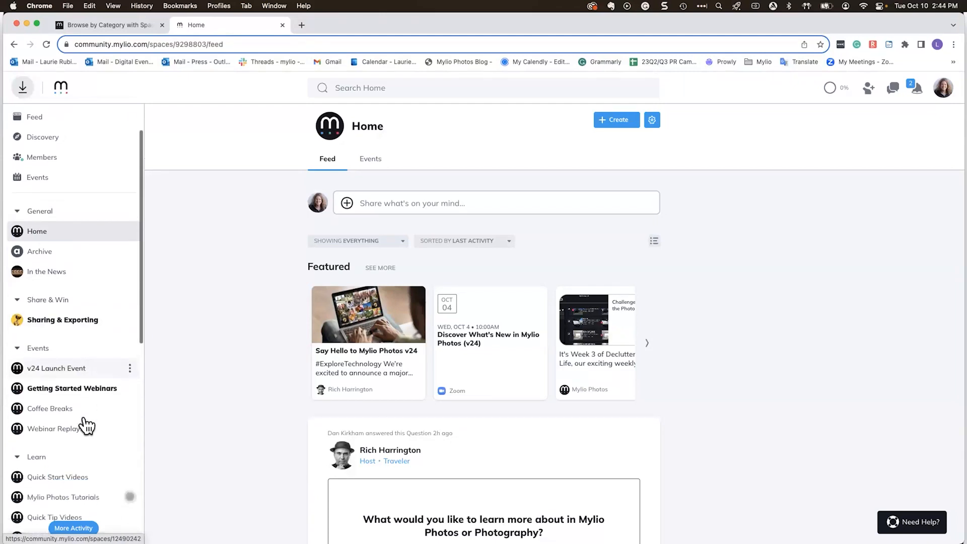
scroll(73, 432, down, 3)
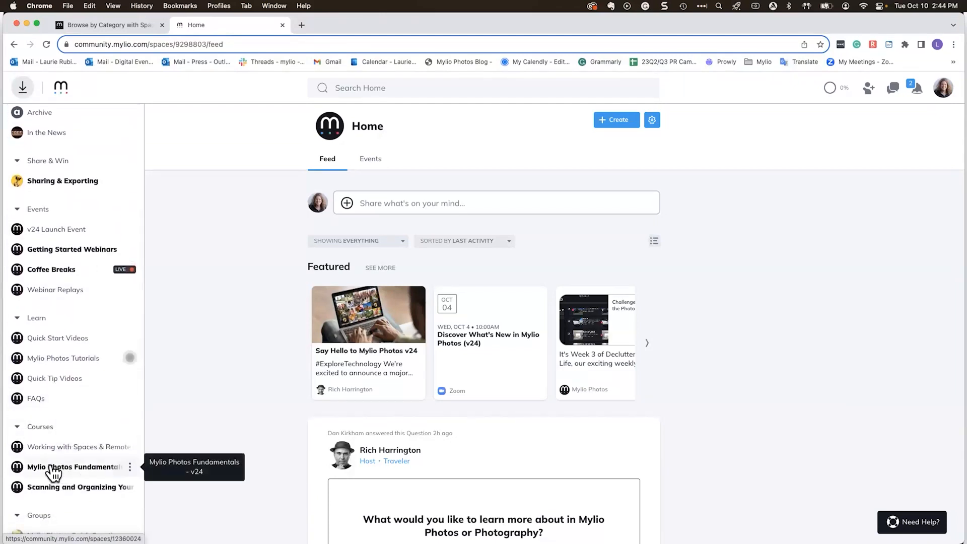
click(39, 468)
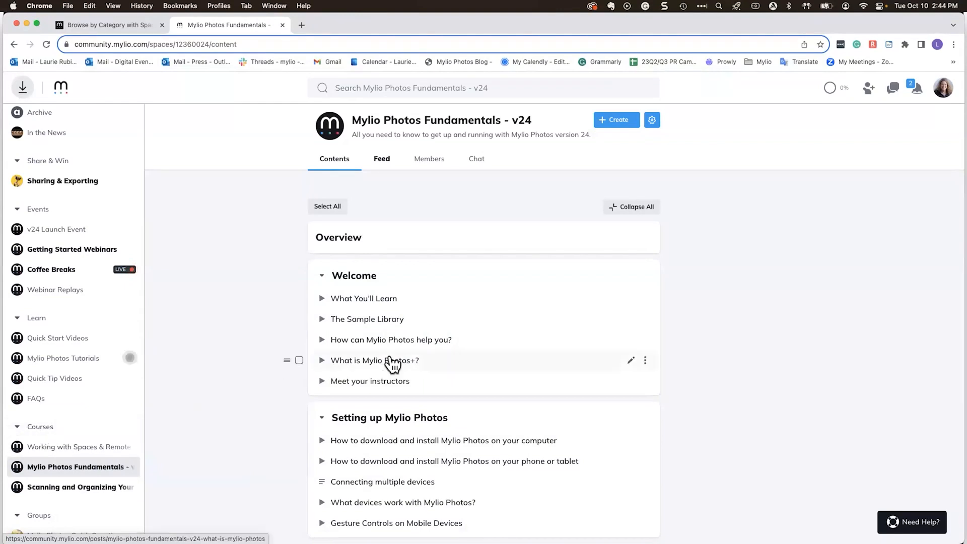
scroll(739, 425, down, 3)
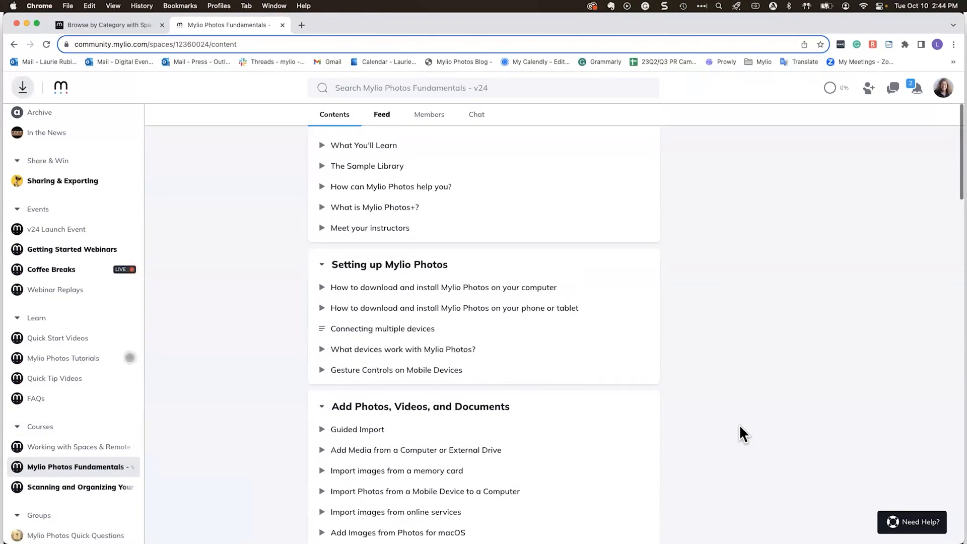
scroll(740, 425, down, 3)
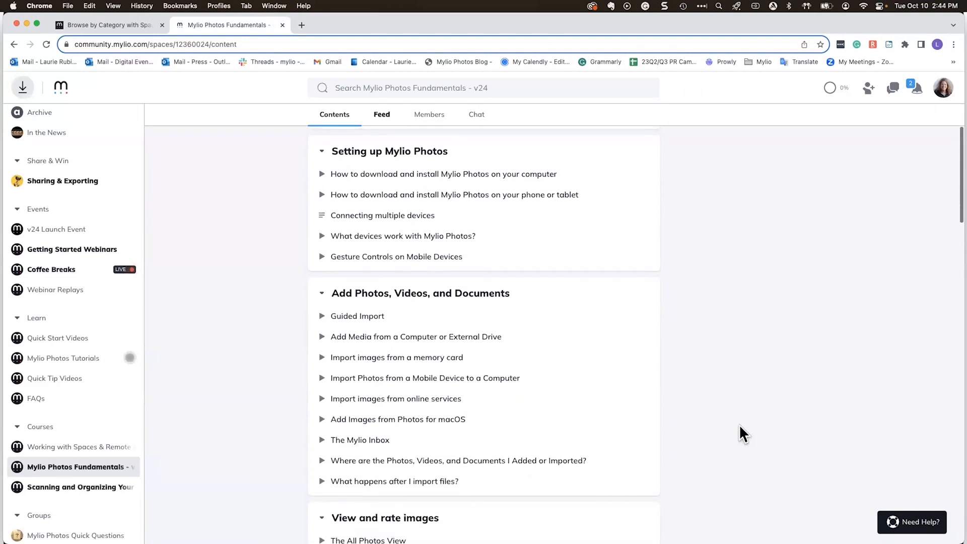
scroll(739, 425, down, 3)
scroll(739, 426, down, 8)
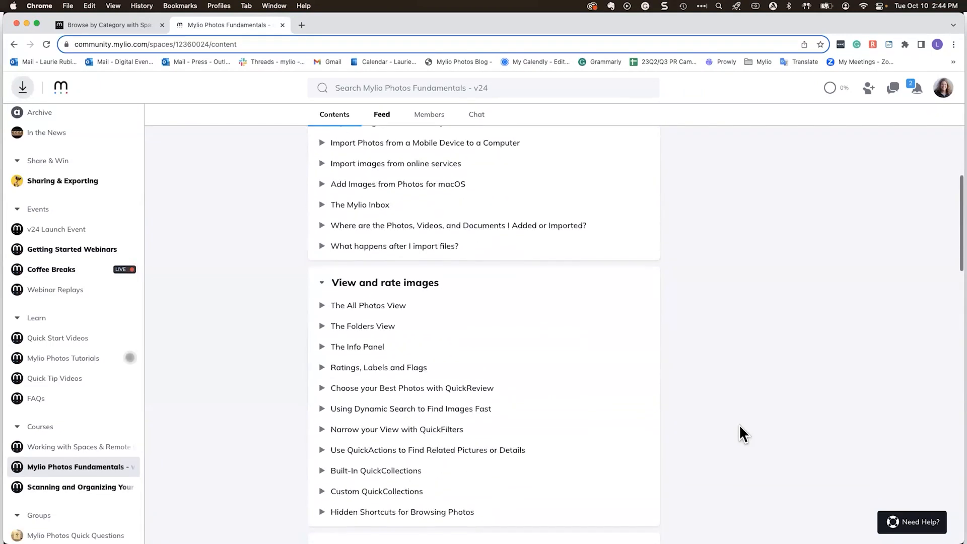
scroll(739, 424, down, 4)
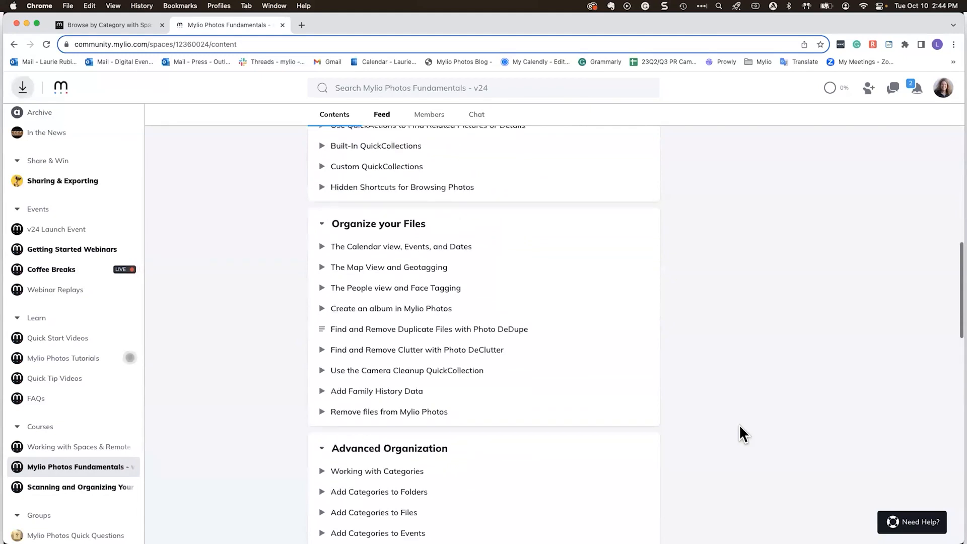
scroll(739, 424, down, 7)
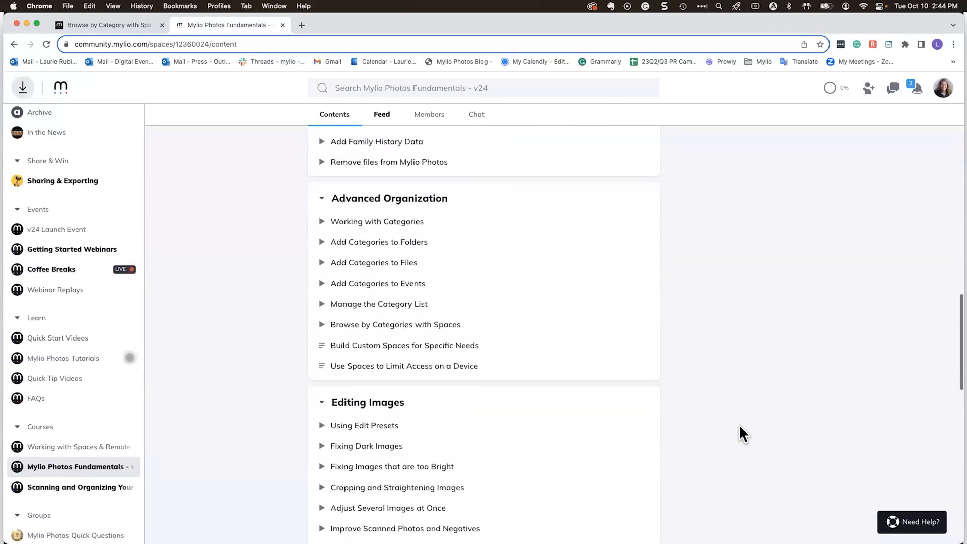
scroll(739, 424, down, 7)
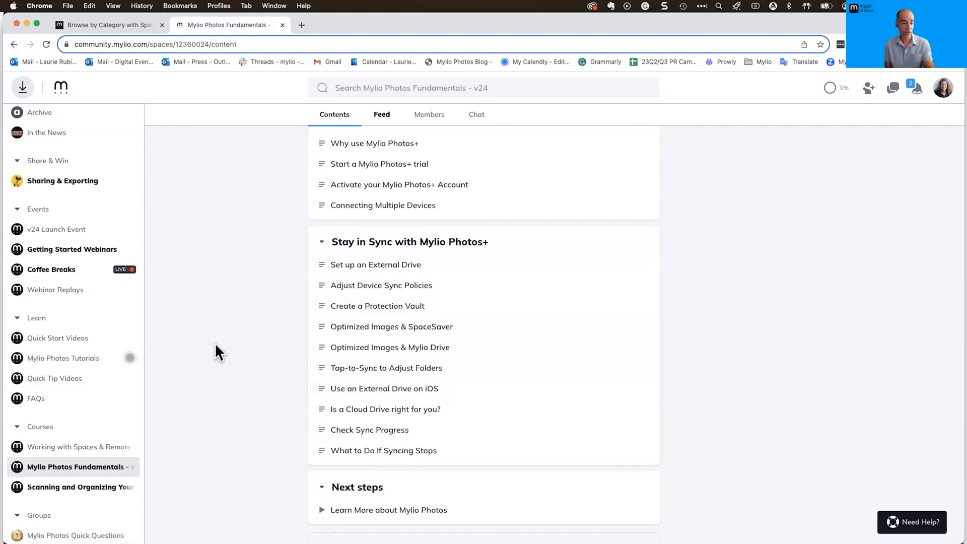
Open the Working with Spaces & Remote Control course from the sidebar
scroll(215, 351, up, 8)
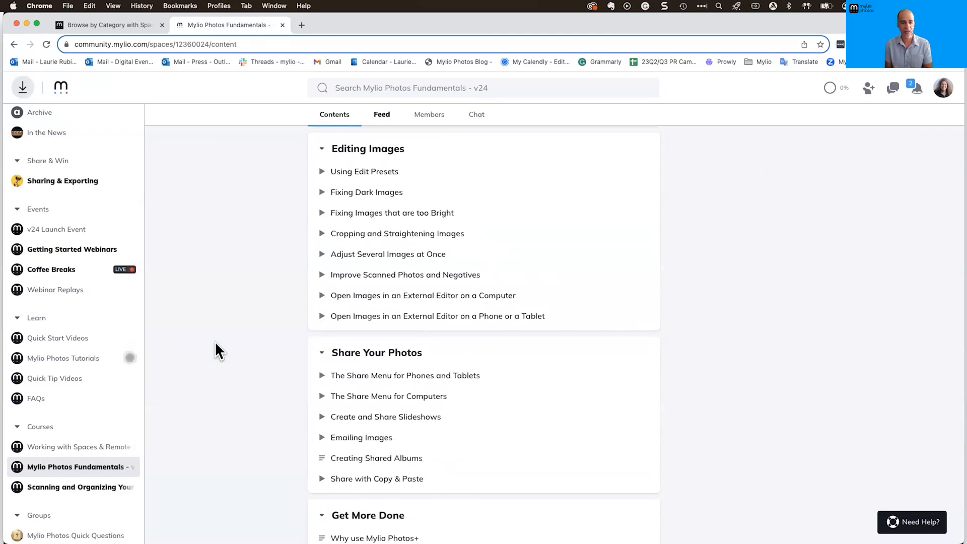
scroll(215, 340, up, 8)
scroll(214, 341, down, 1)
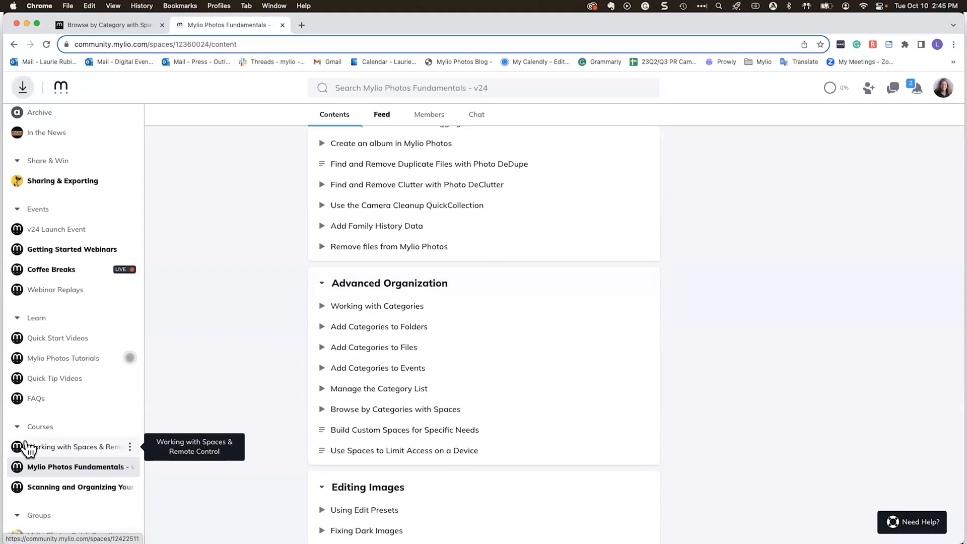
click(73, 447)
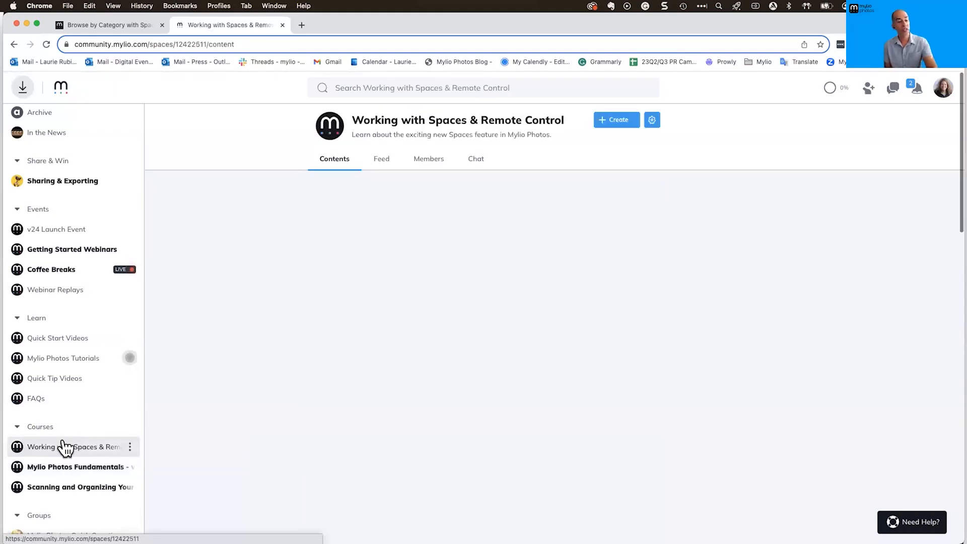
Return to the Mylio Photos Fundamentals course and scroll down its lessons
click(68, 468)
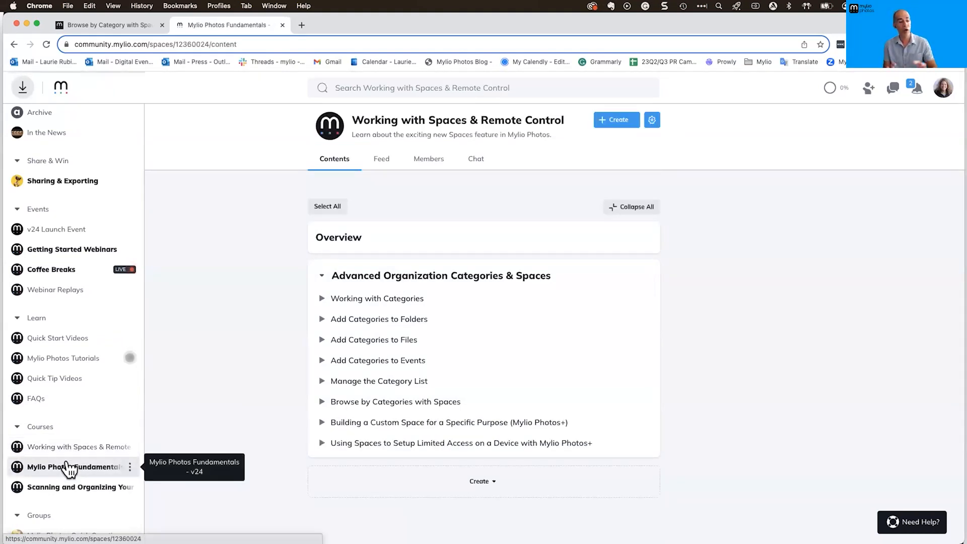
scroll(445, 395, down, 1)
scroll(446, 395, down, 10)
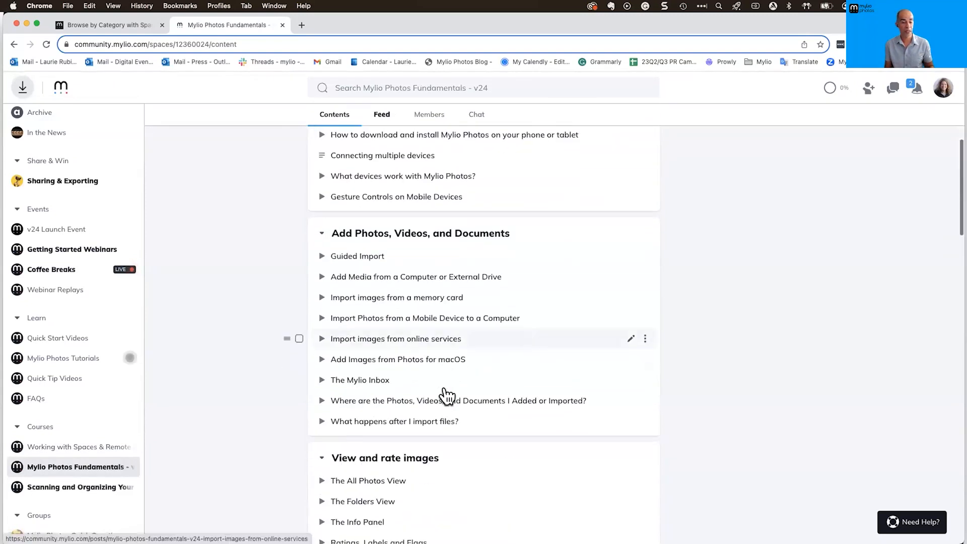
scroll(447, 396, down, 8)
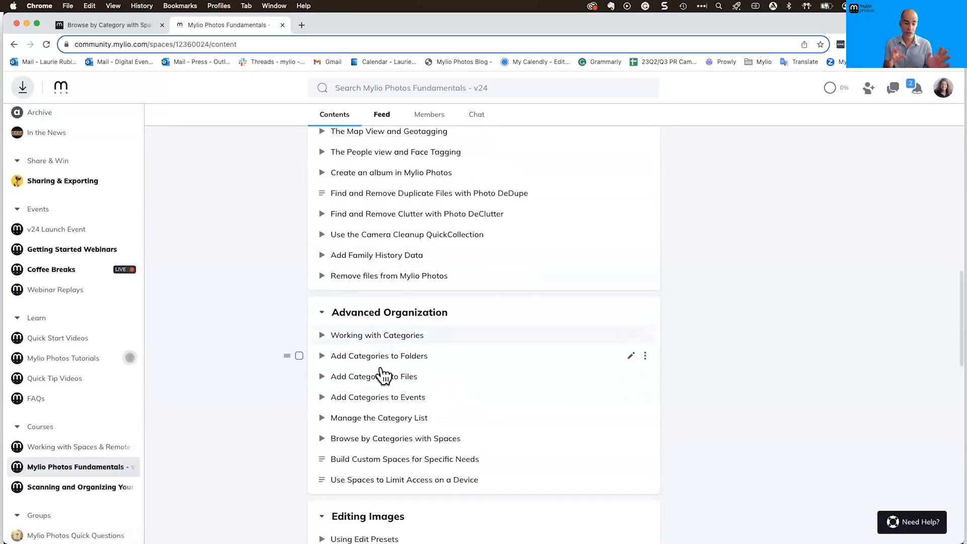
Preview the Browse by Categories with Spaces lesson, then open the Working with Spaces & Remote Control course
click(382, 441)
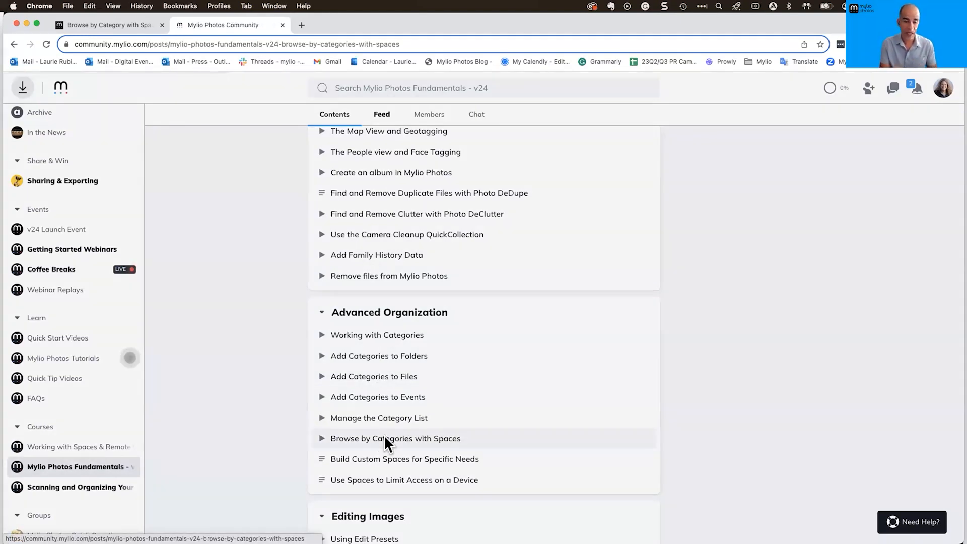
scroll(609, 363, down, 5)
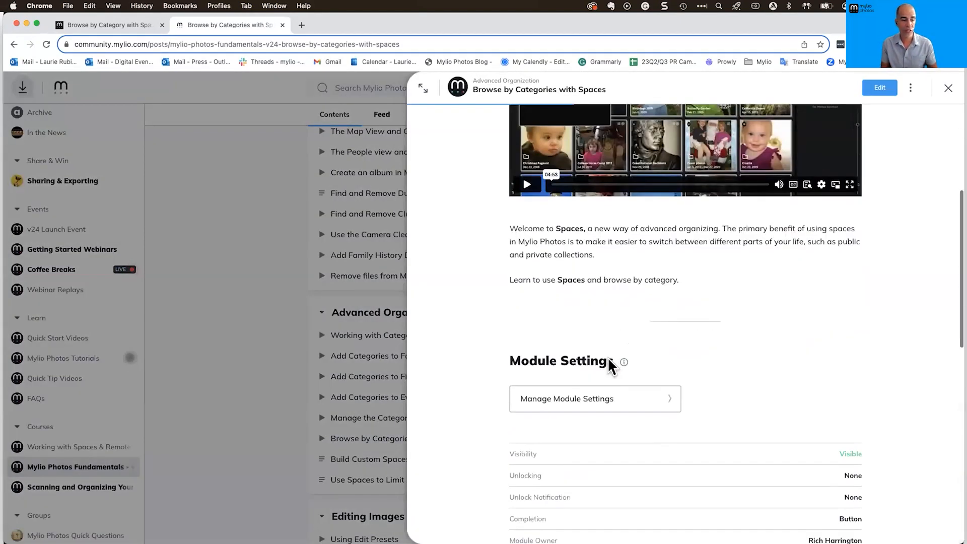
scroll(608, 362, up, 5)
click(214, 383)
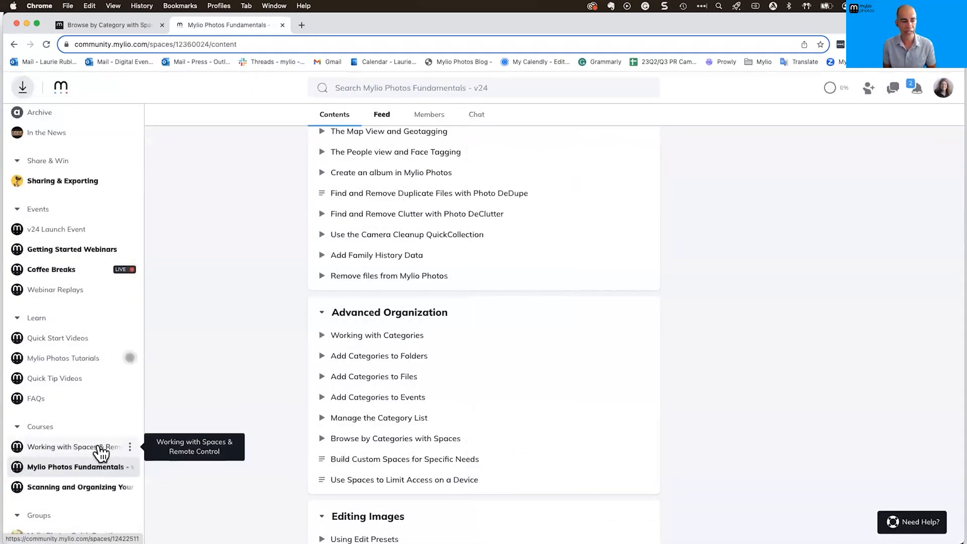
click(101, 453)
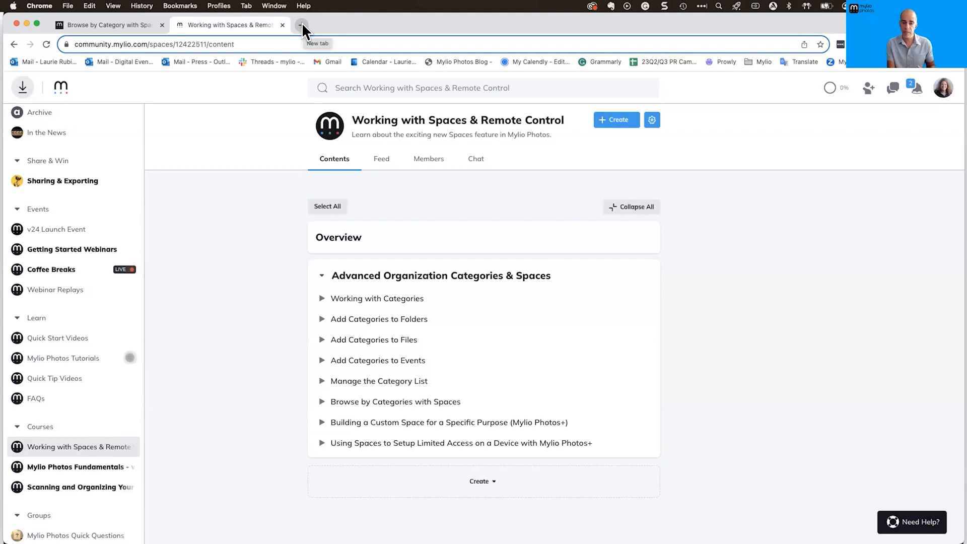
click(133, 25)
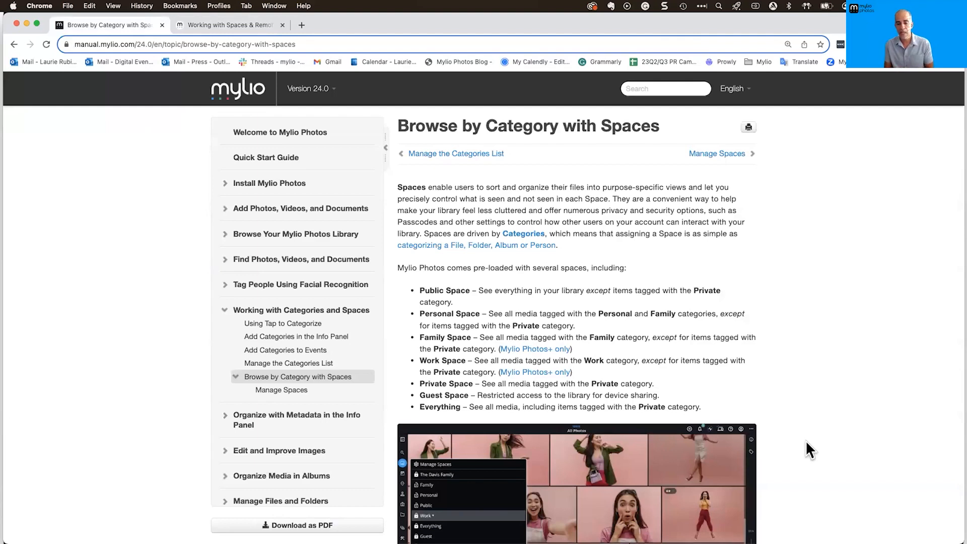
Highlight the Mylio Photos+ only notes for Work Space and Family Space in the pre-loaded Spaces list
scroll(805, 440, down, 3)
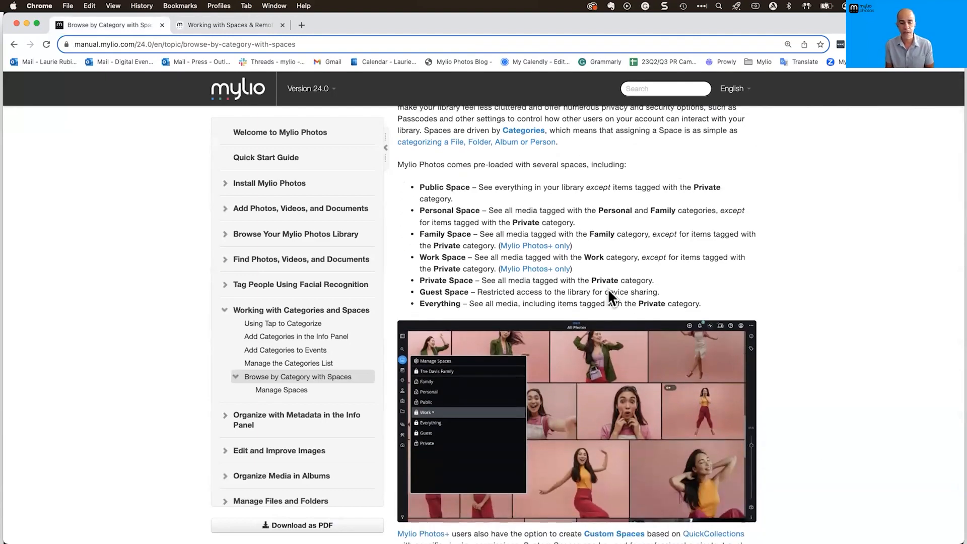
drag(573, 268, 511, 267)
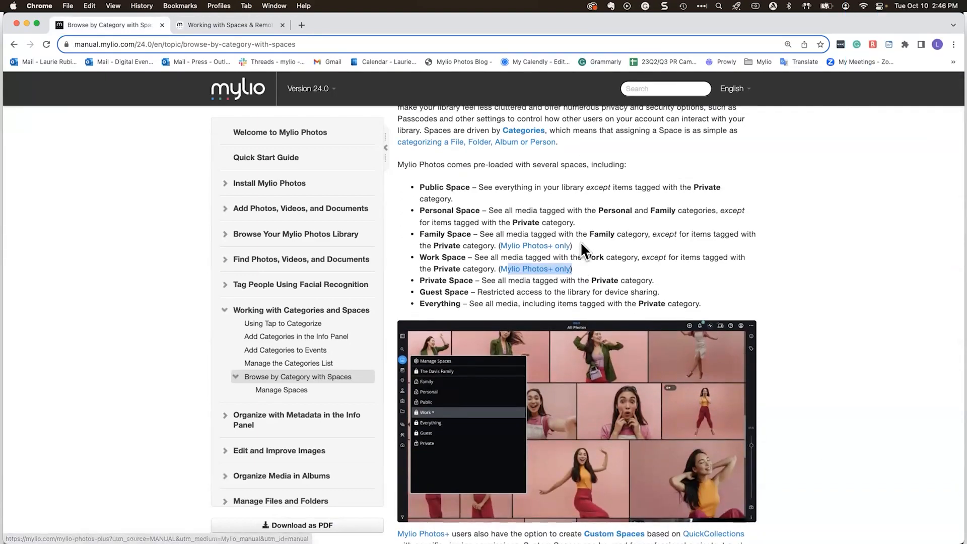
drag(574, 246, 513, 245)
click(578, 264)
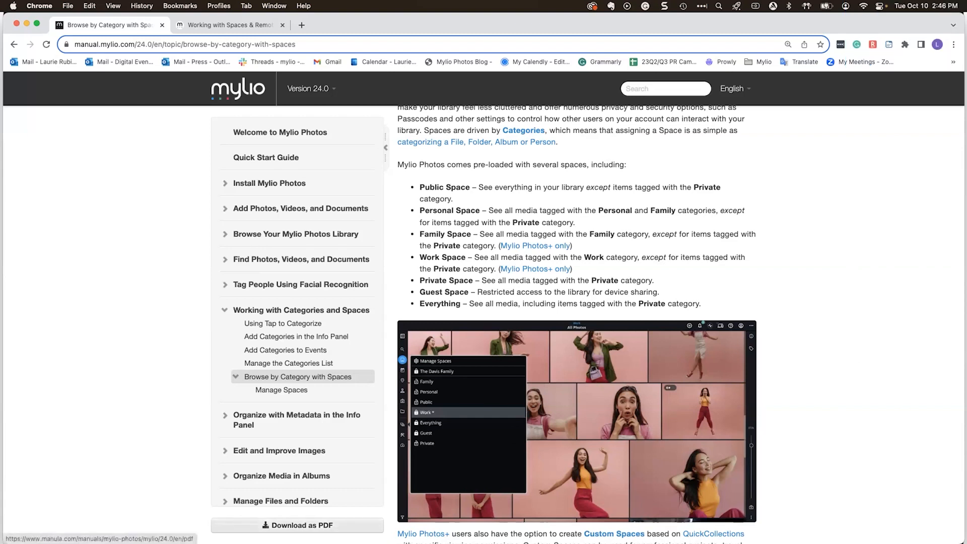
mouse_move(133, 510)
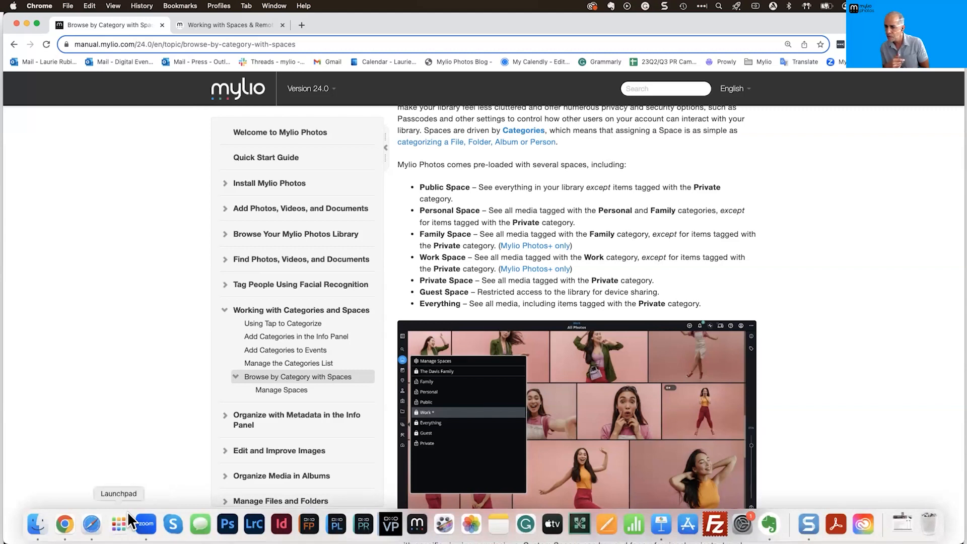